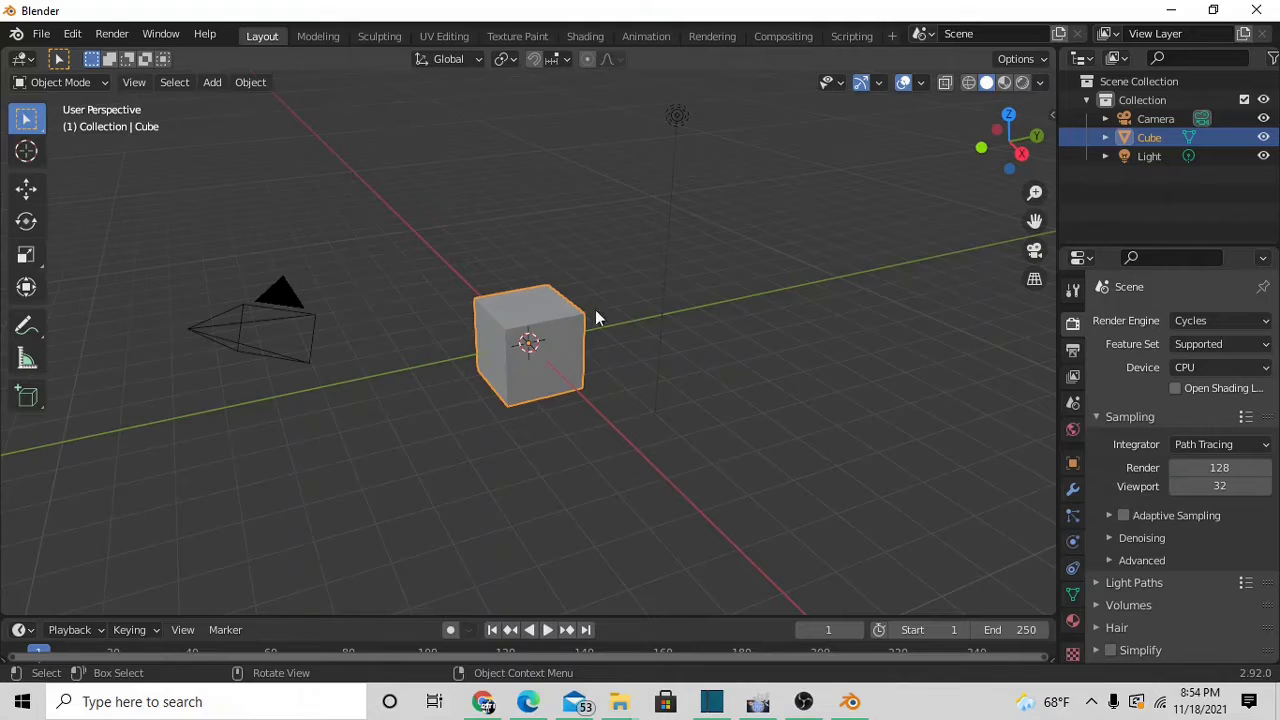
Delete the default camera, cube and light, and add a mesh plane at the origin.
{"action": "left_click_drag", "start_coordinate": [732, 205], "coordinate": [178, 442]}
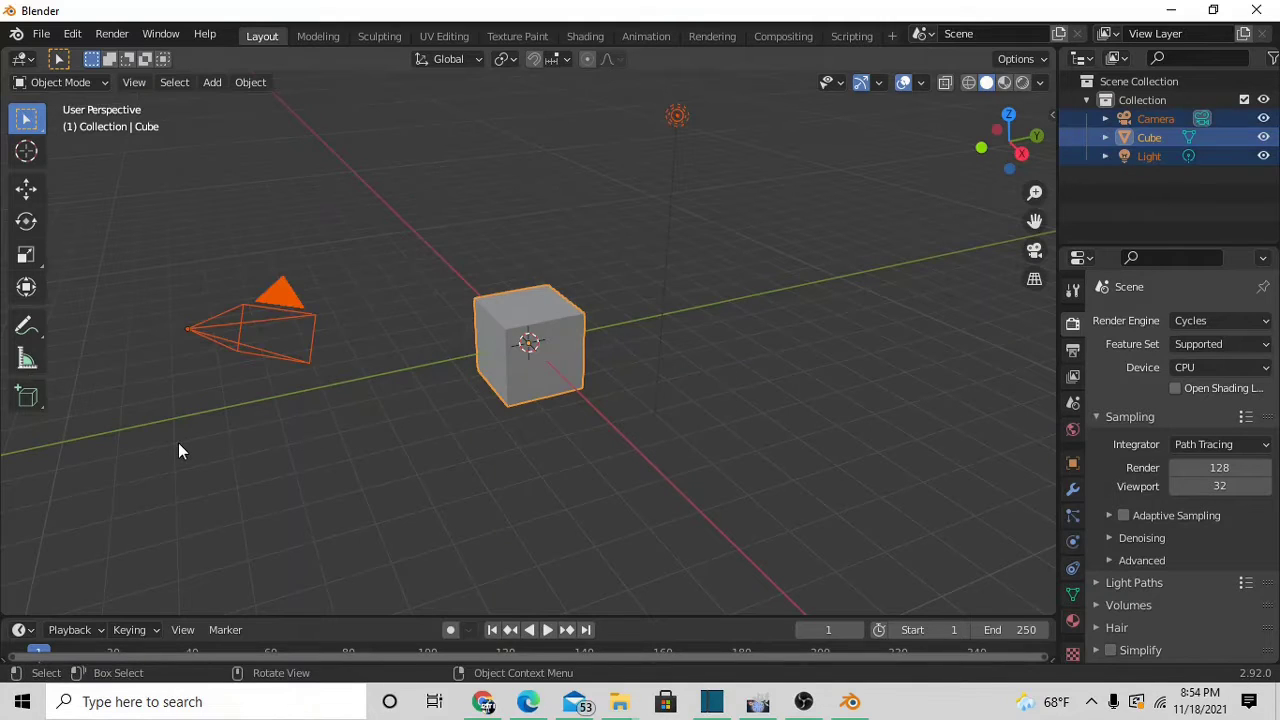
{"action": "key", "text": "Delete"}
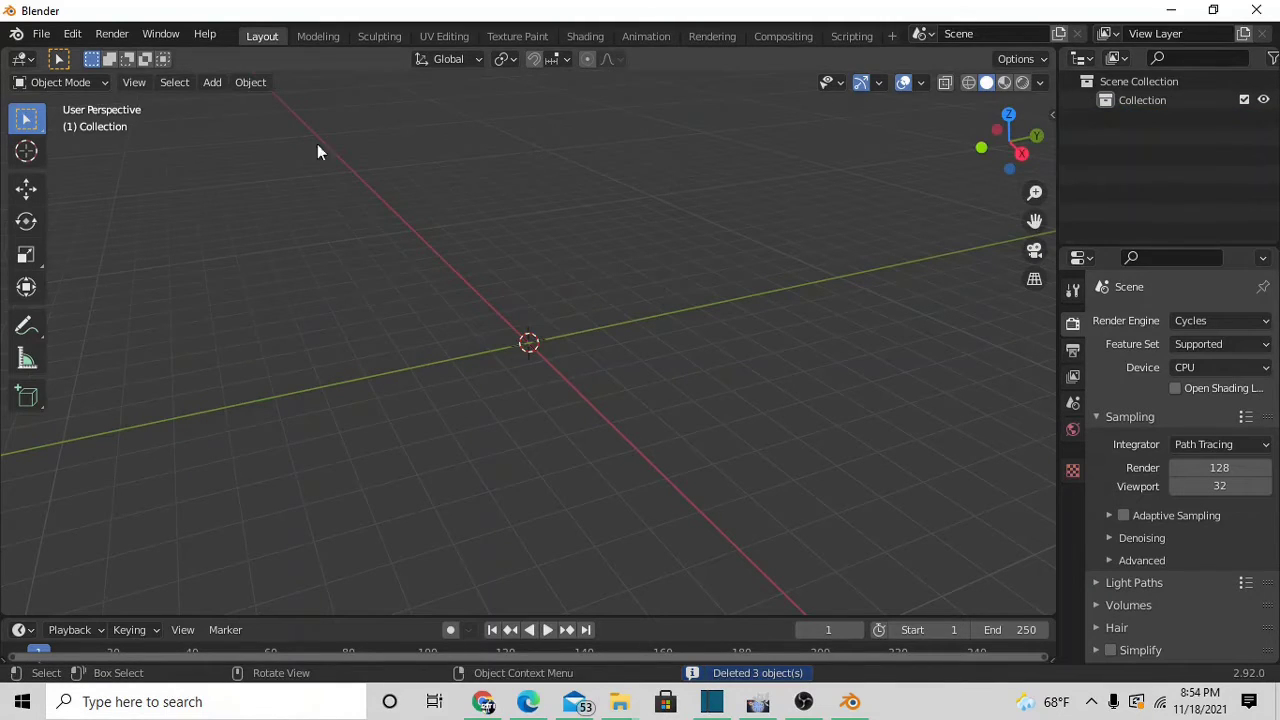
{"action": "left_click", "coordinate": [227, 82]}
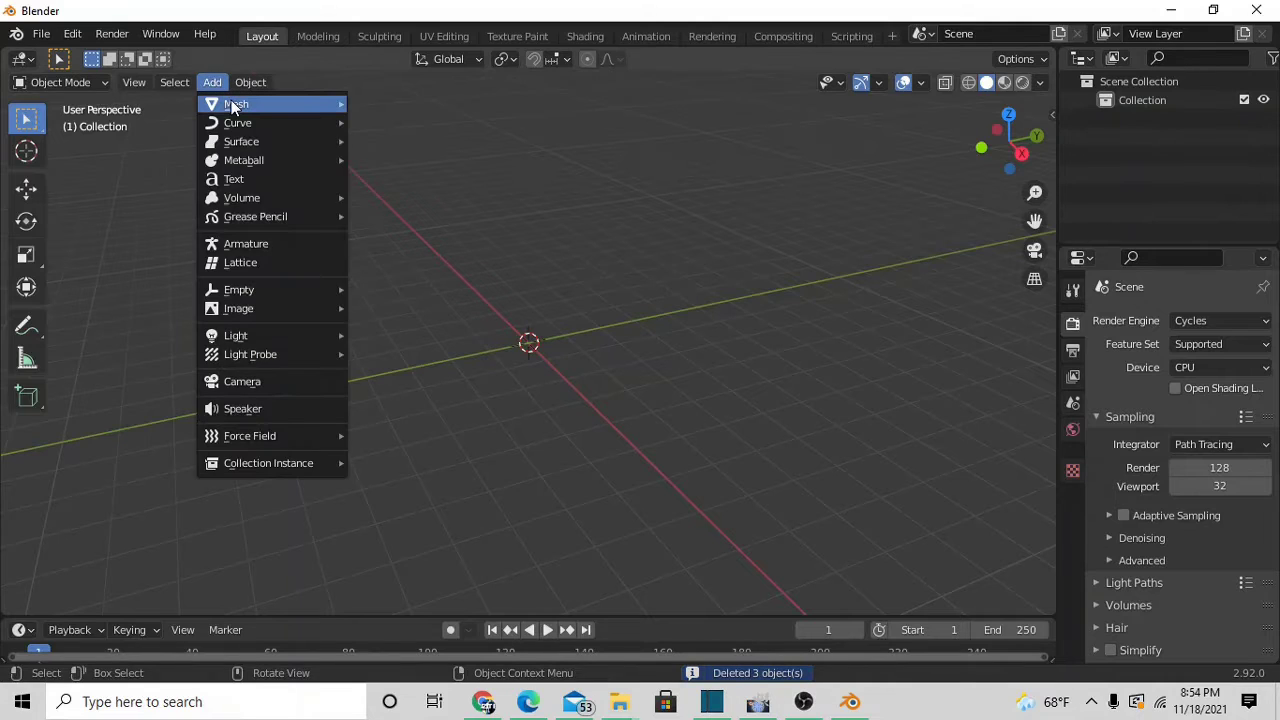
{"action": "mouse_move", "coordinate": [231, 102]}
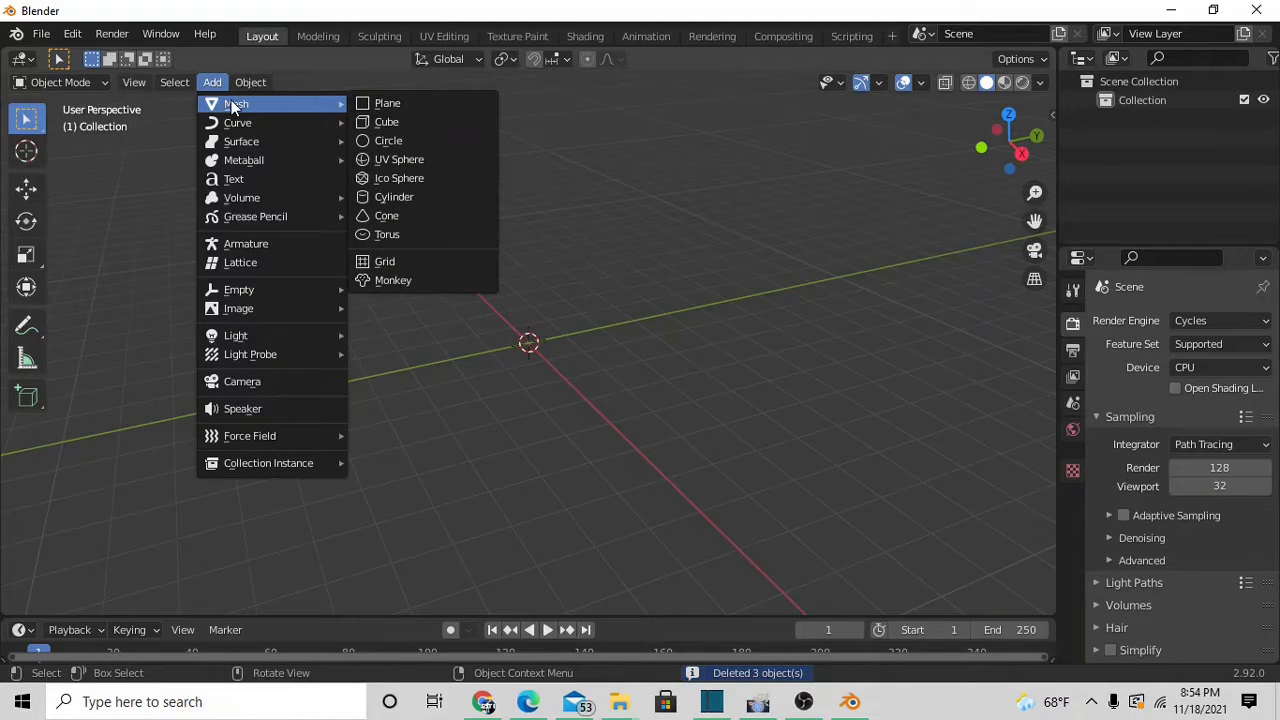
{"action": "left_click", "coordinate": [379, 106]}
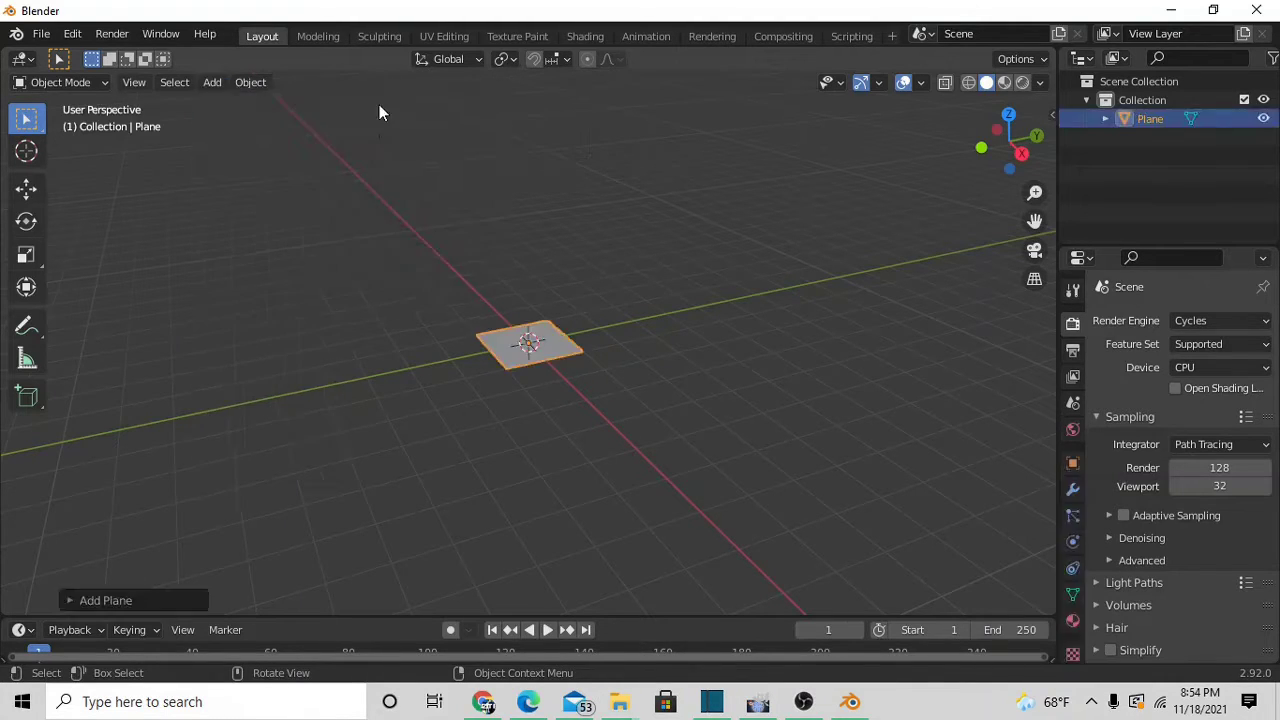
Scale the plane up uniformly into a large ground surface and stretch it about 3 times along the Y axis.
{"action": "key", "text": "s"}
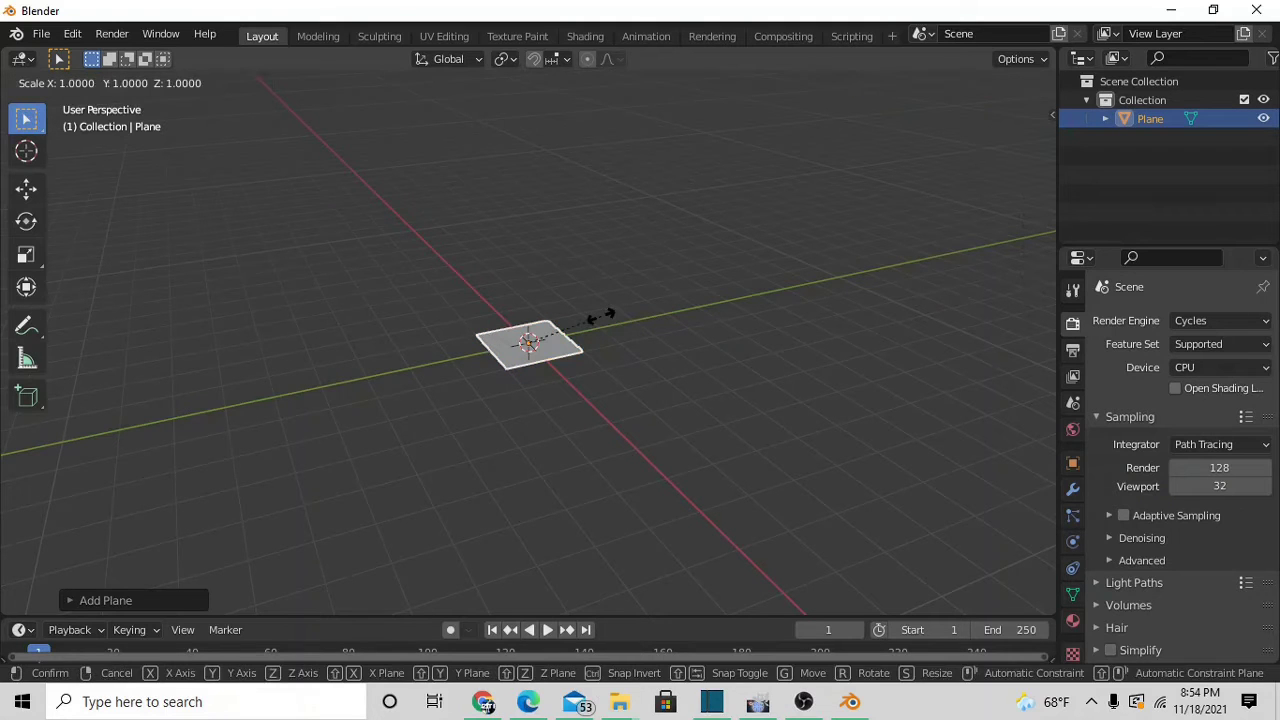
{"action": "left_click", "coordinate": [923, 330]}
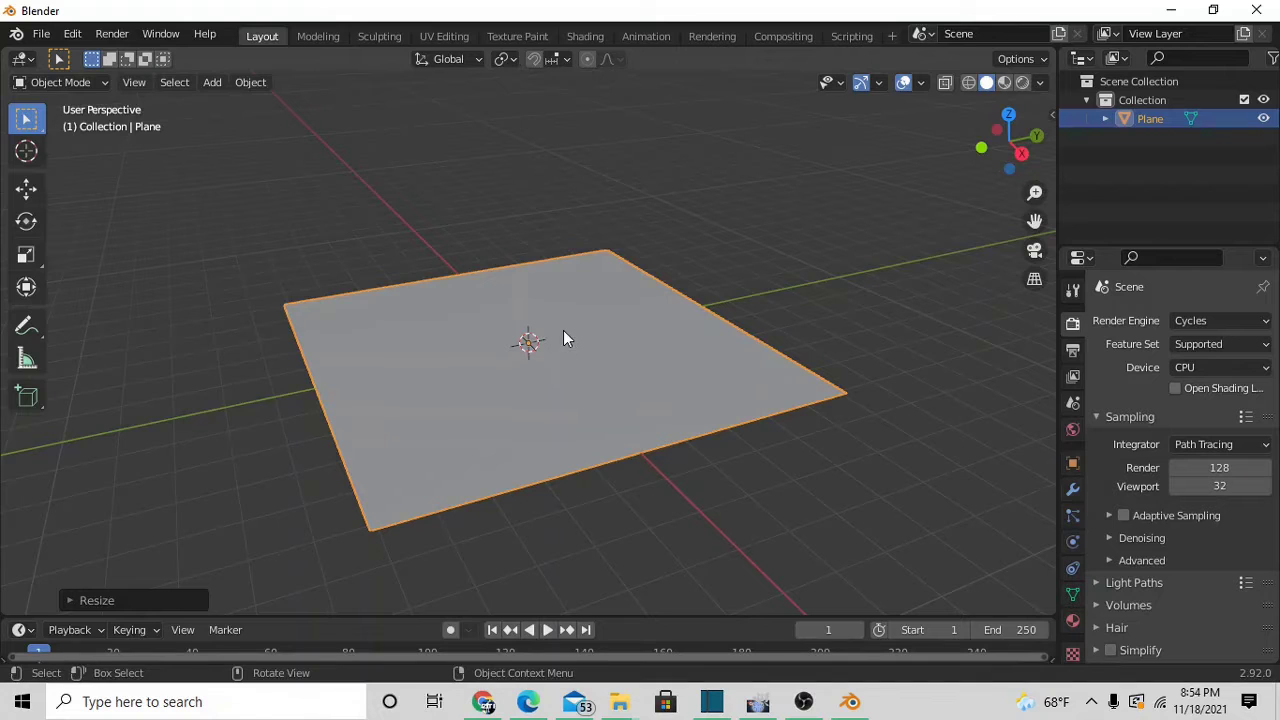
{"action": "key", "text": "s"}
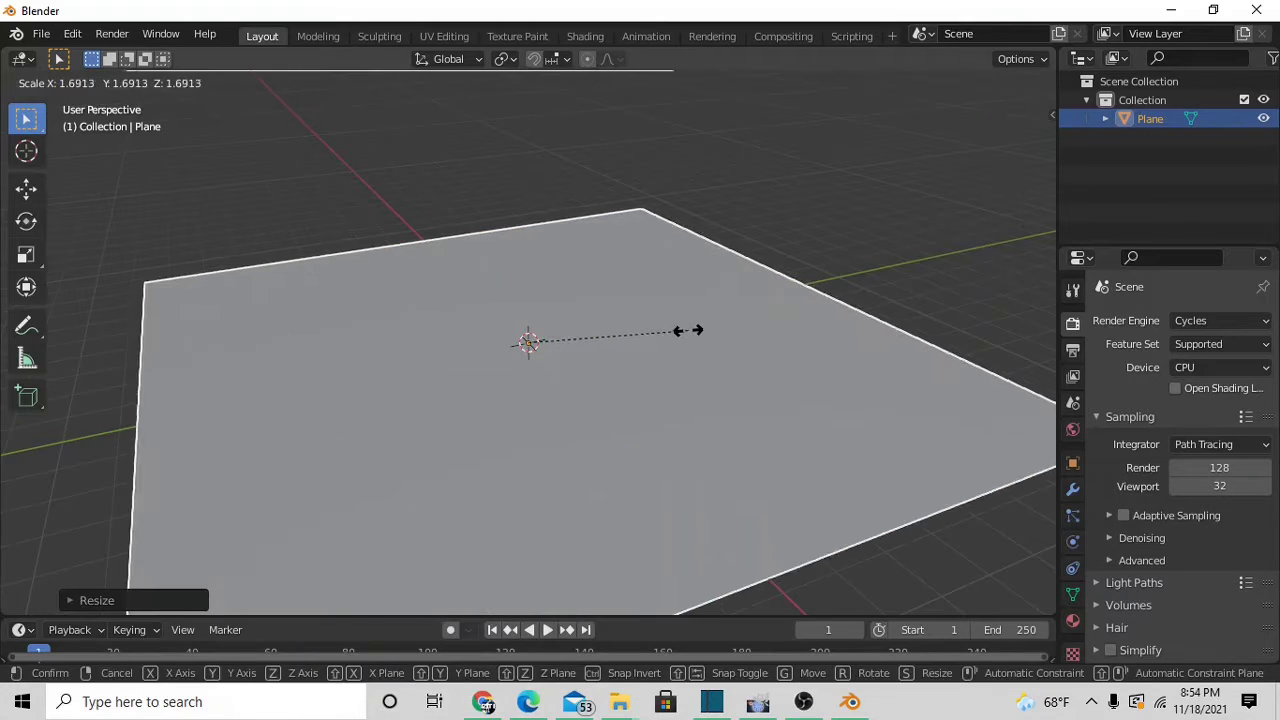
{"action": "left_click", "coordinate": [704, 333]}
{"action": "key", "text": "s"}
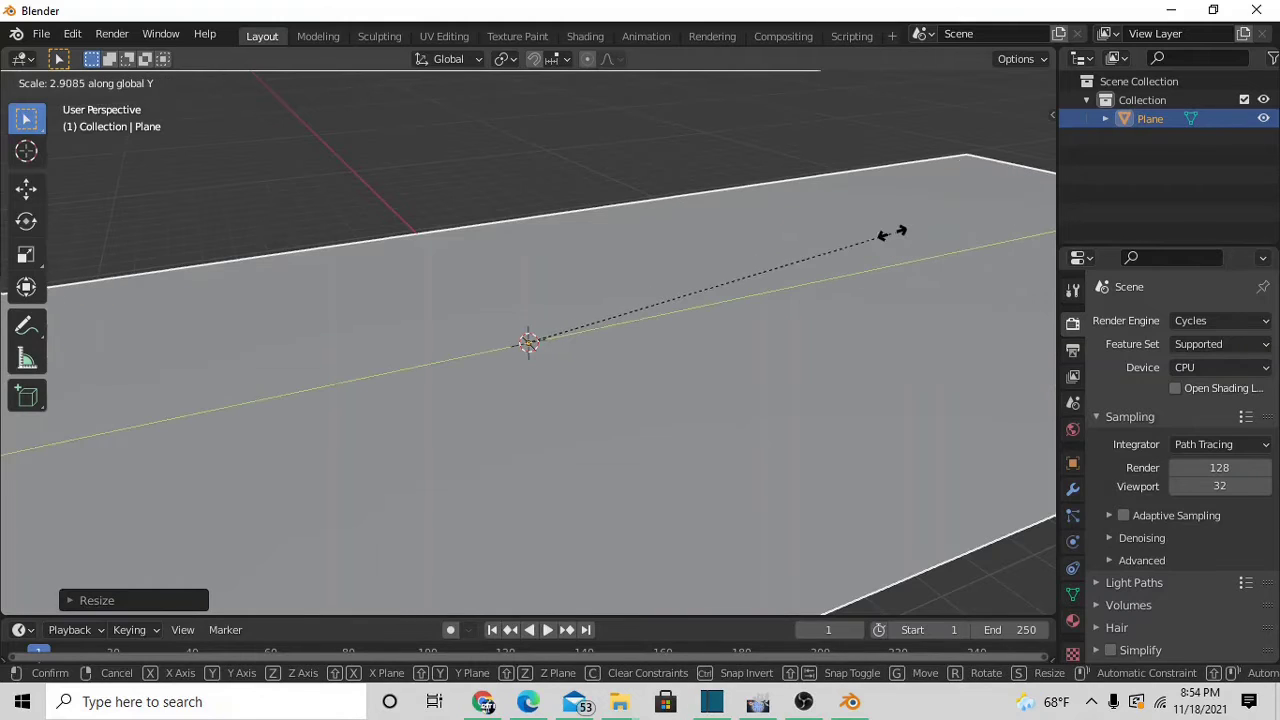
{"action": "left_click", "coordinate": [912, 229]}
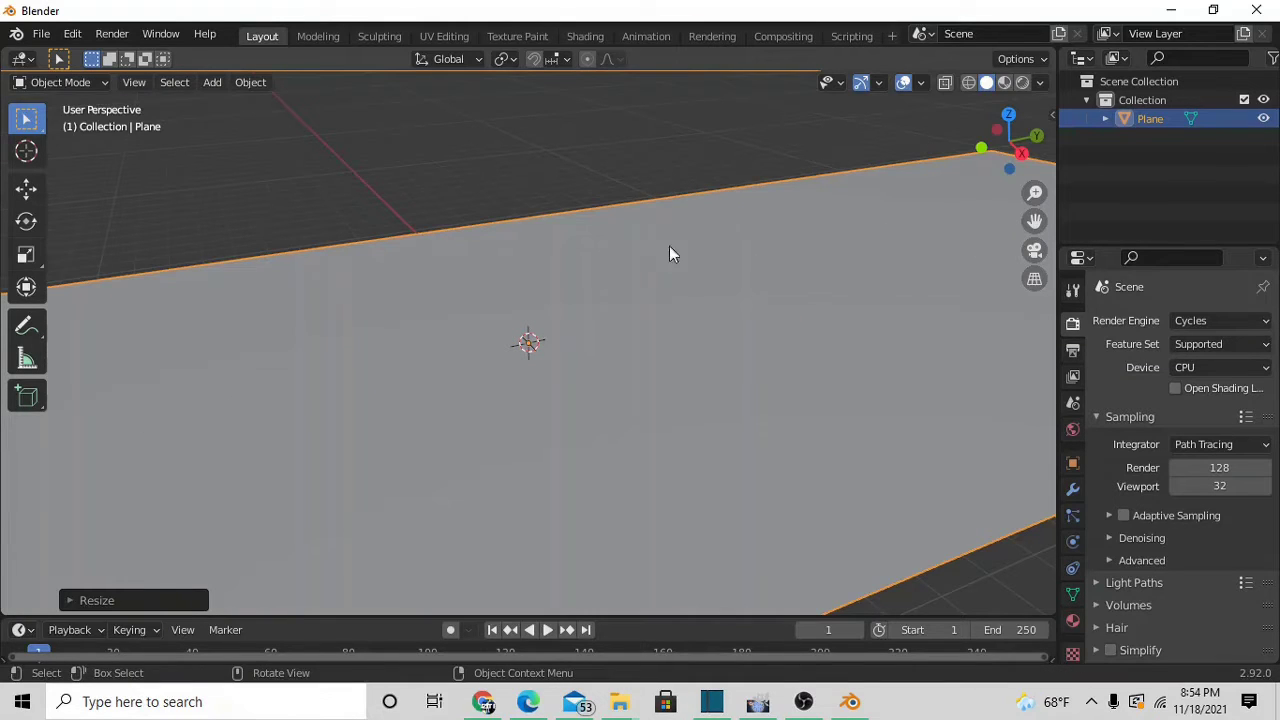
{"action": "middle_click_drag", "start_coordinate": [560, 306], "coordinate": [399, 226]}
{"action": "left_click", "coordinate": [212, 82]}
{"action": "left_click", "coordinate": [470, 131]}
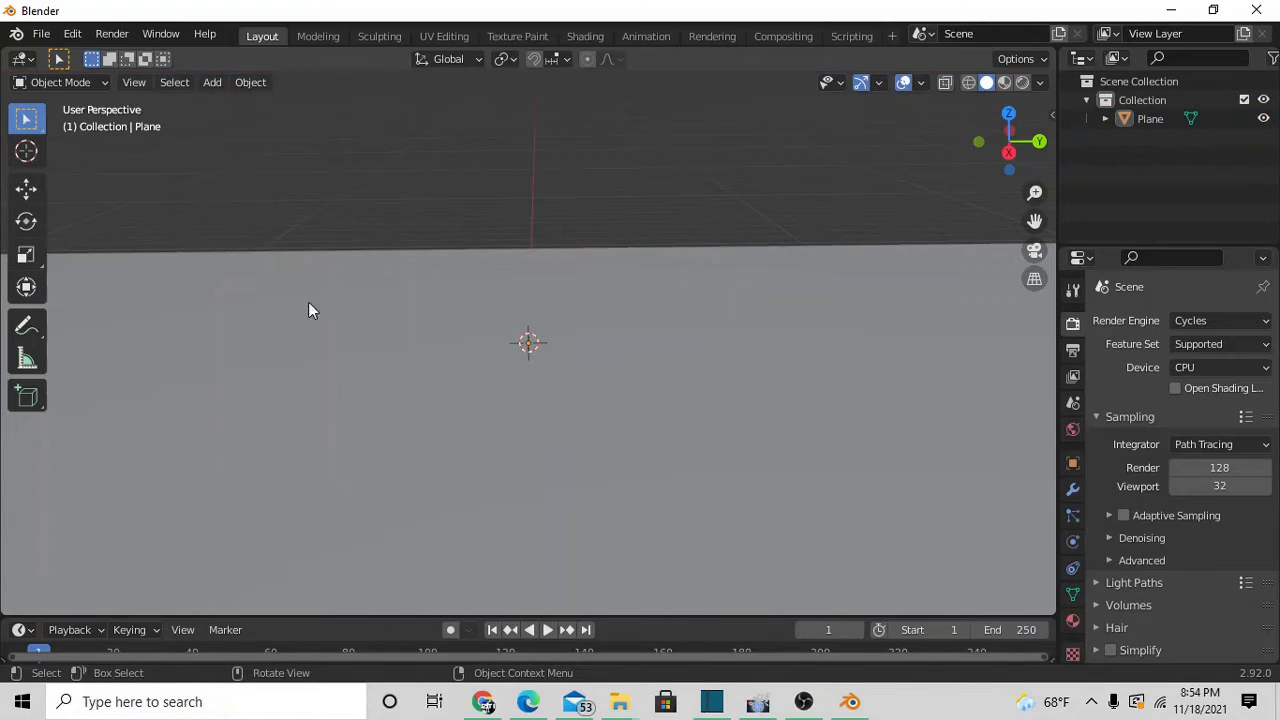
{"action": "left_click", "coordinate": [389, 306]}
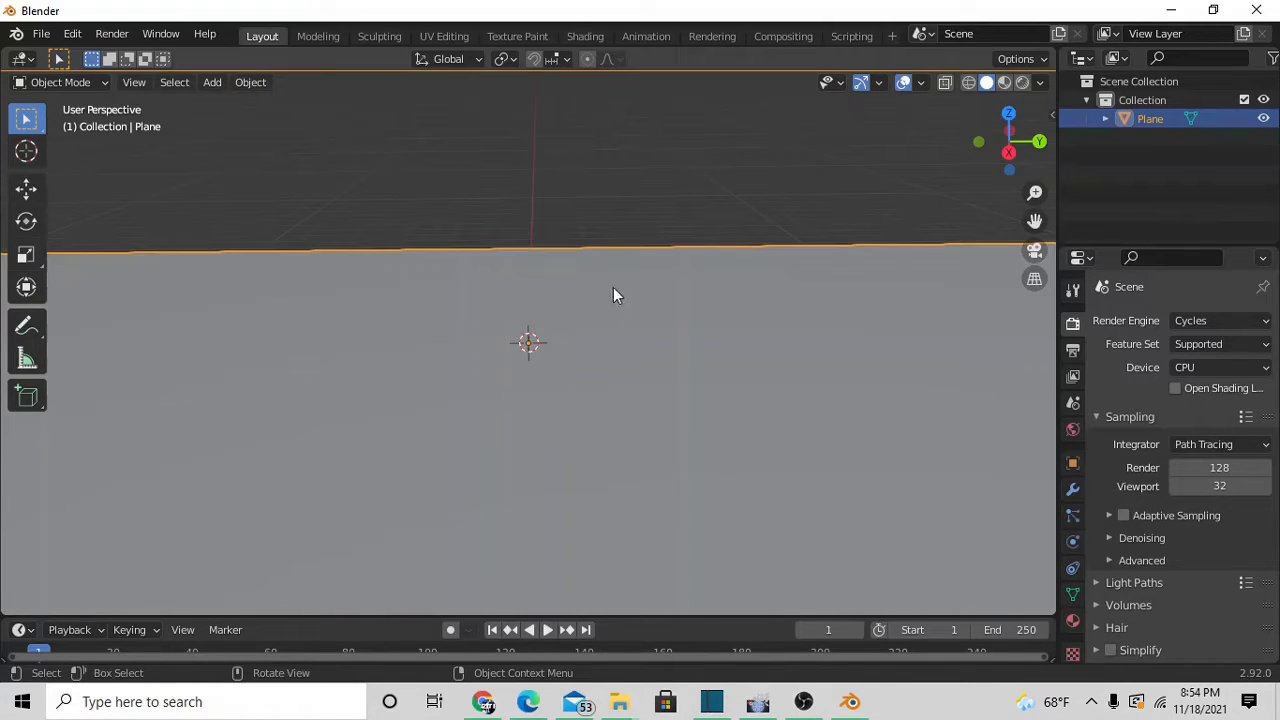
{"action": "left_click", "coordinate": [375, 237]}
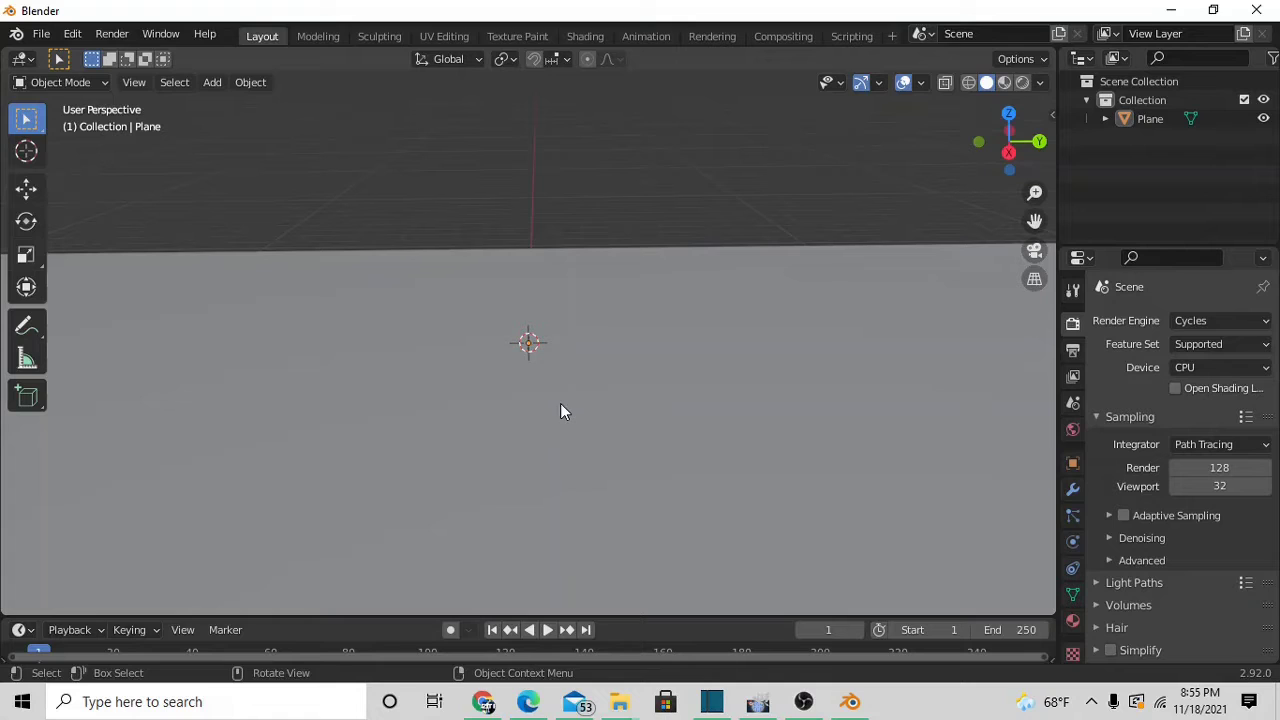
Add a mesh cube at the origin and raise it along the Z axis until it is clear of the ground plane.
{"action": "left_click", "coordinate": [207, 84]}
{"action": "mouse_move", "coordinate": [229, 106]}
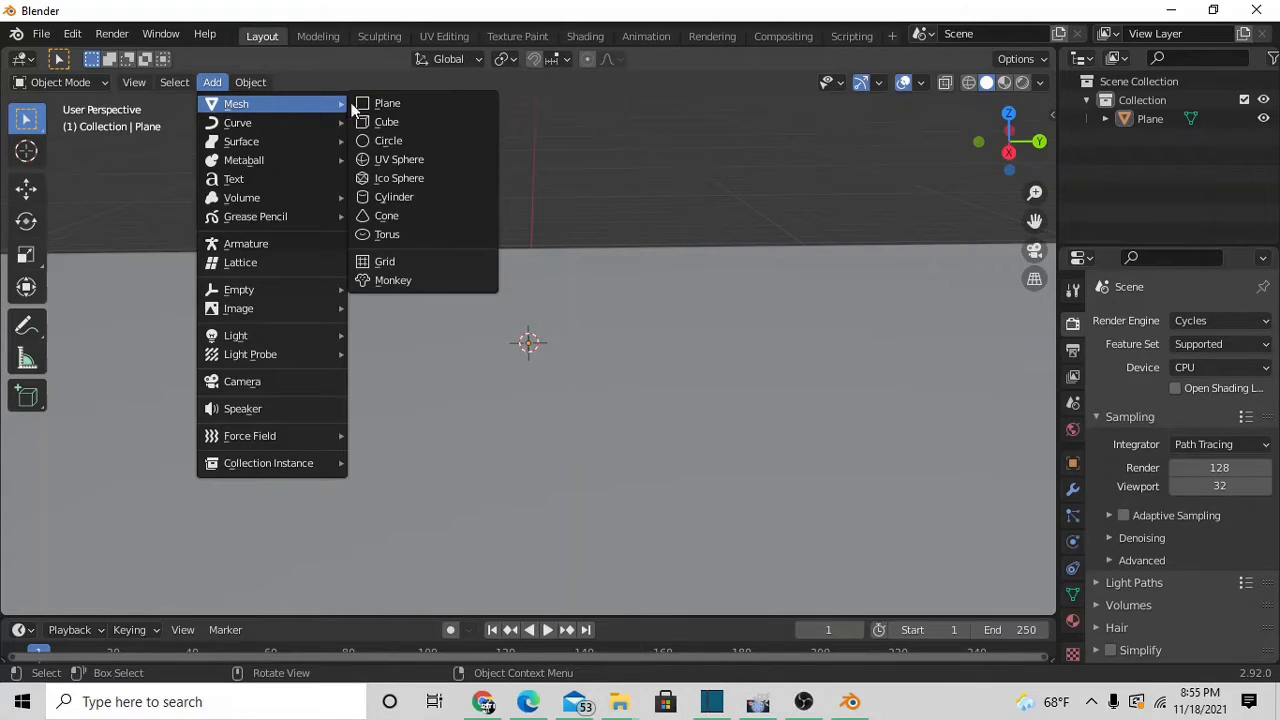
{"action": "left_click", "coordinate": [388, 122]}
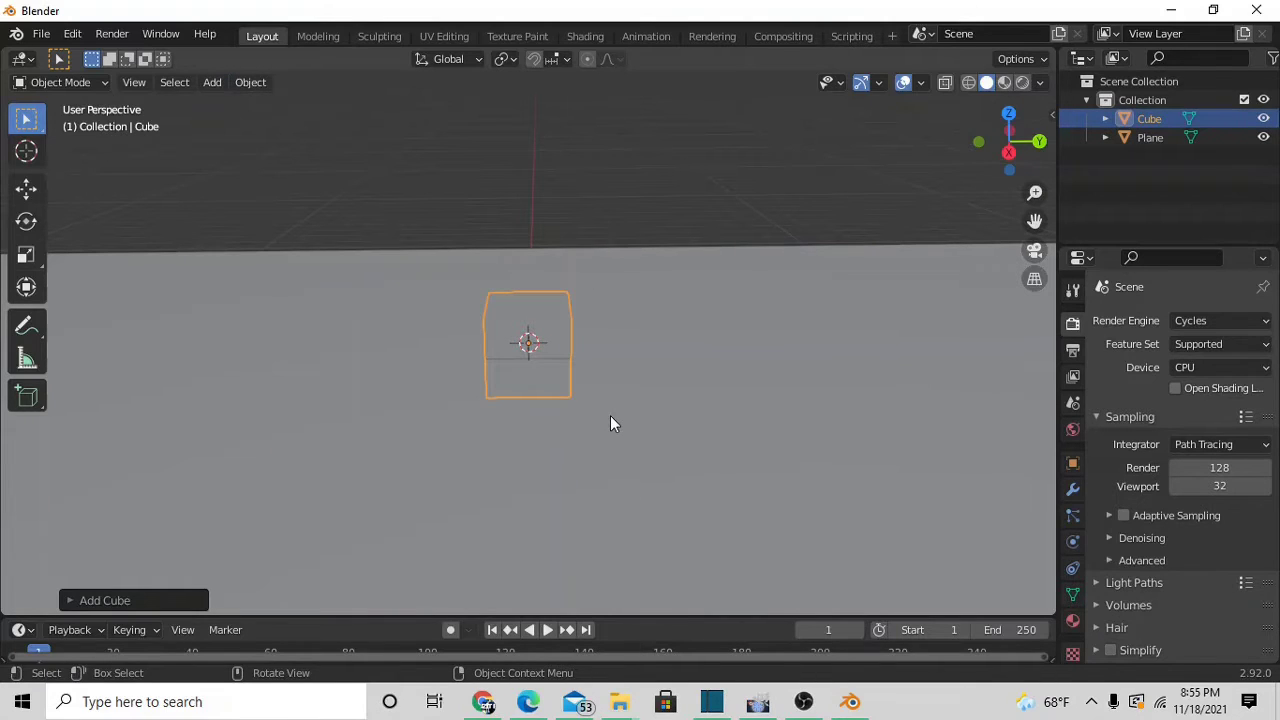
{"action": "key", "text": "g"}
{"action": "key", "text": "z"}
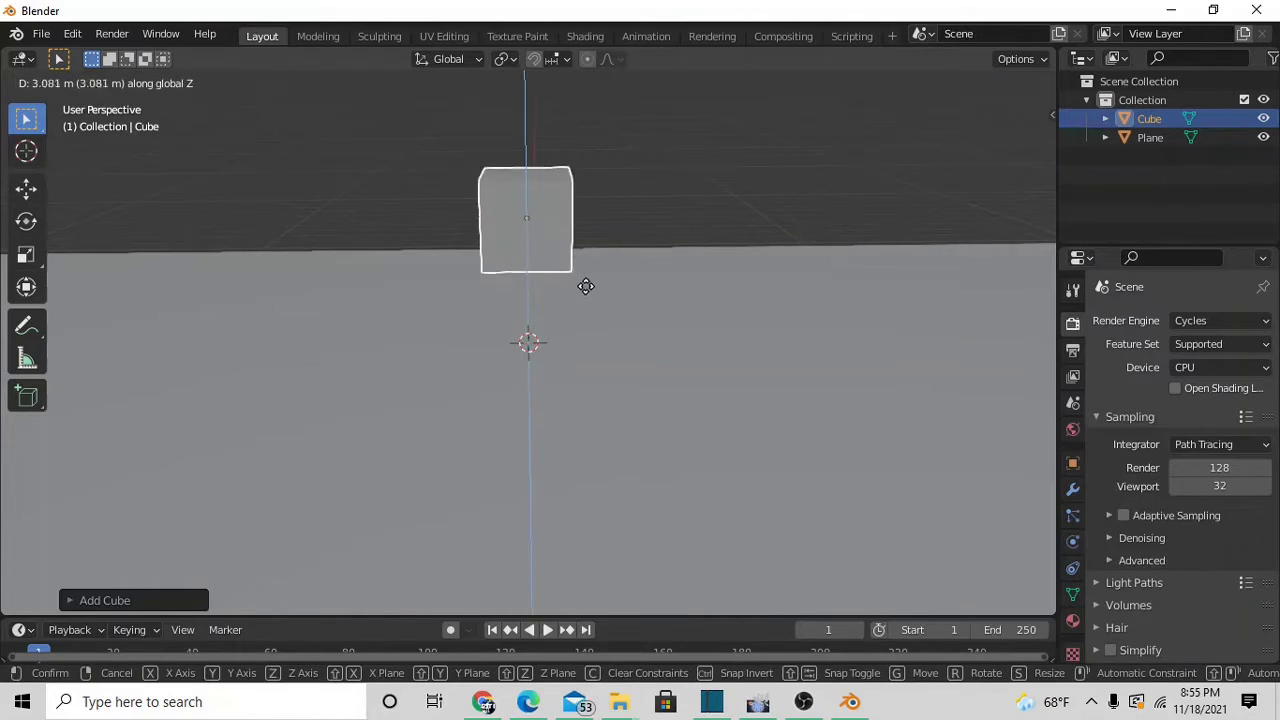
{"action": "left_click", "coordinate": [586, 230]}
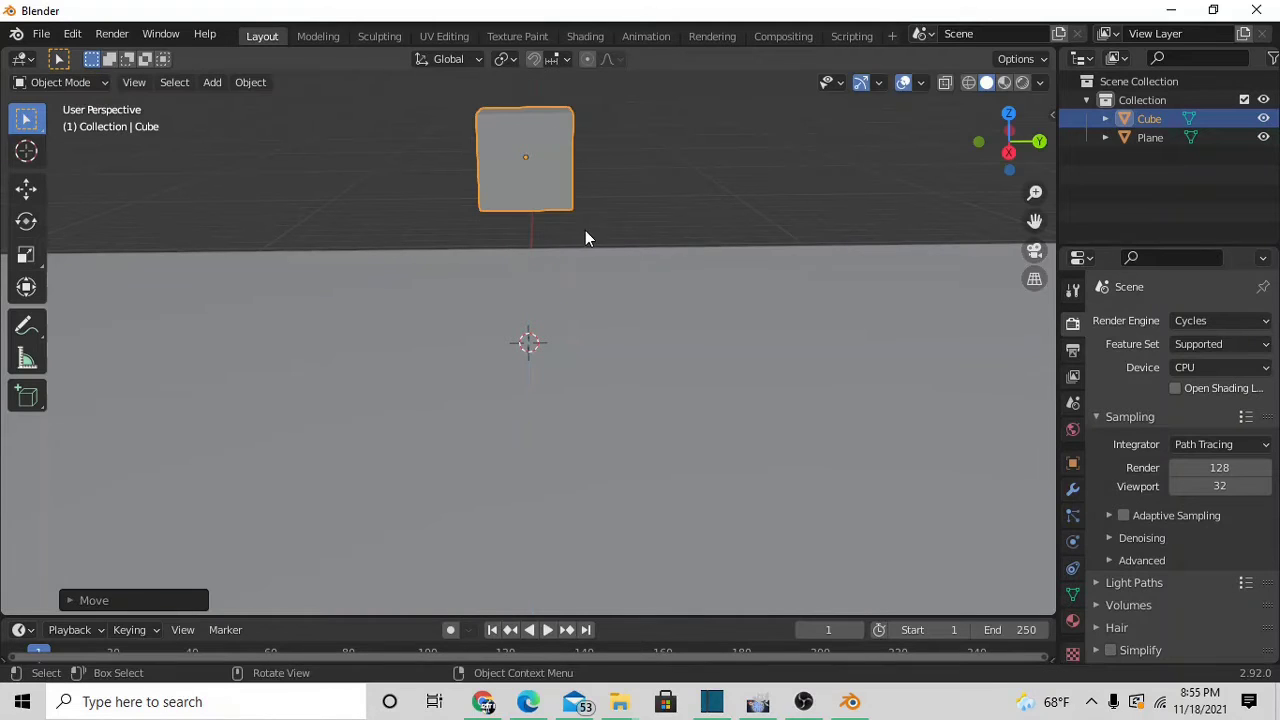
Enlarge the raised cube uniformly about 4 times and scale it back down to a moderate size above the plane.
{"action": "key", "text": "s"}
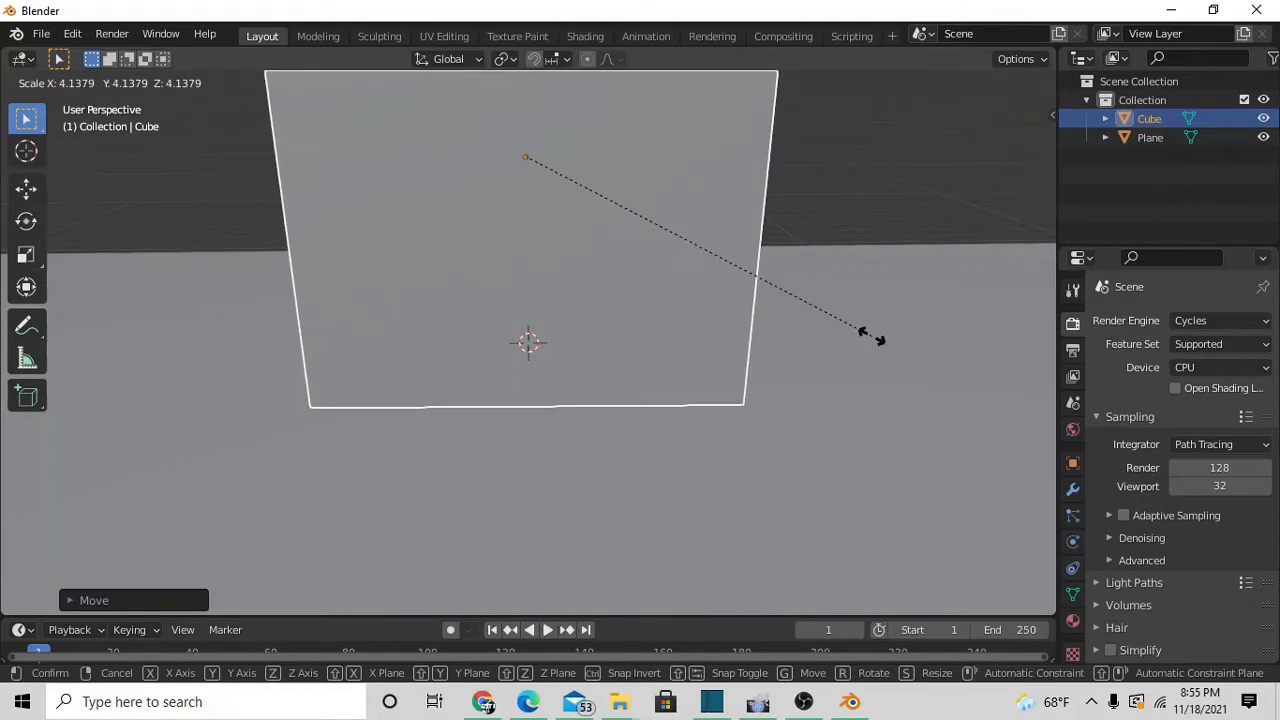
{"action": "left_click", "coordinate": [849, 333]}
{"action": "scroll", "coordinate": [657, 263], "scroll_direction": "down", "scroll_amount": 3}
{"action": "middle_click_drag", "start_coordinate": [657, 263], "coordinate": [560, 243]}
{"action": "key", "text": "s"}
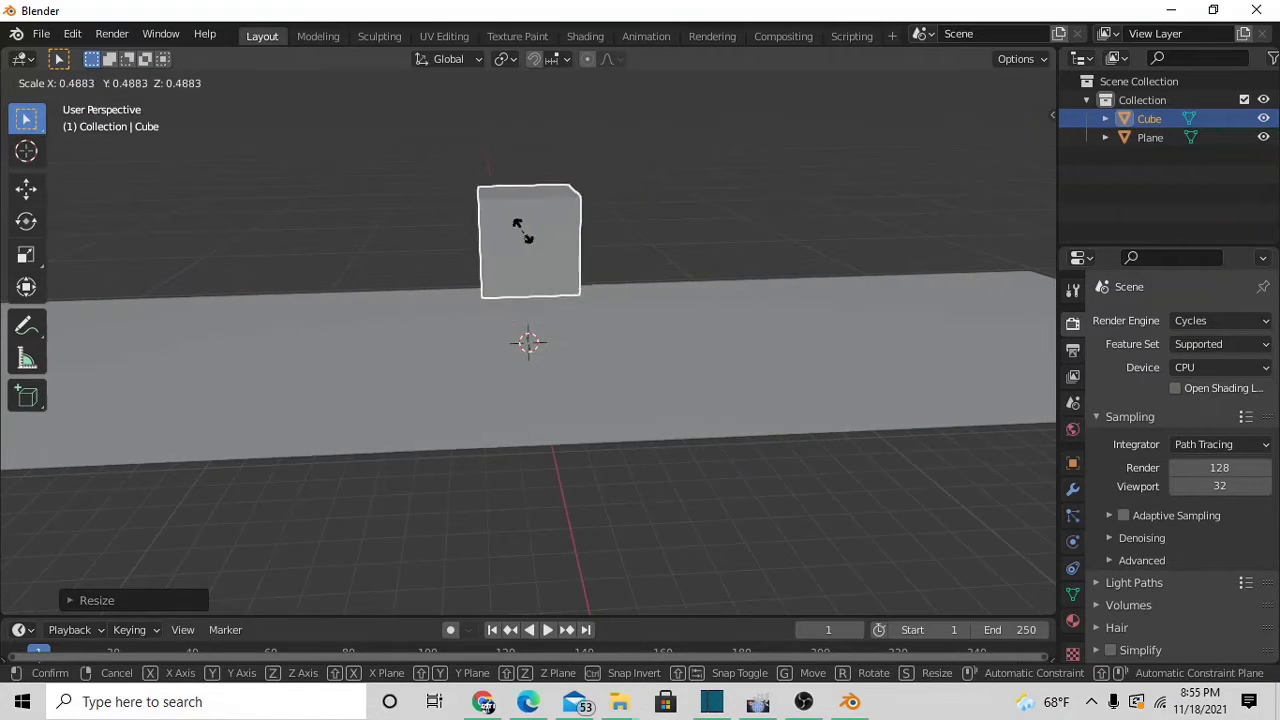
{"action": "left_click", "coordinate": [518, 237]}
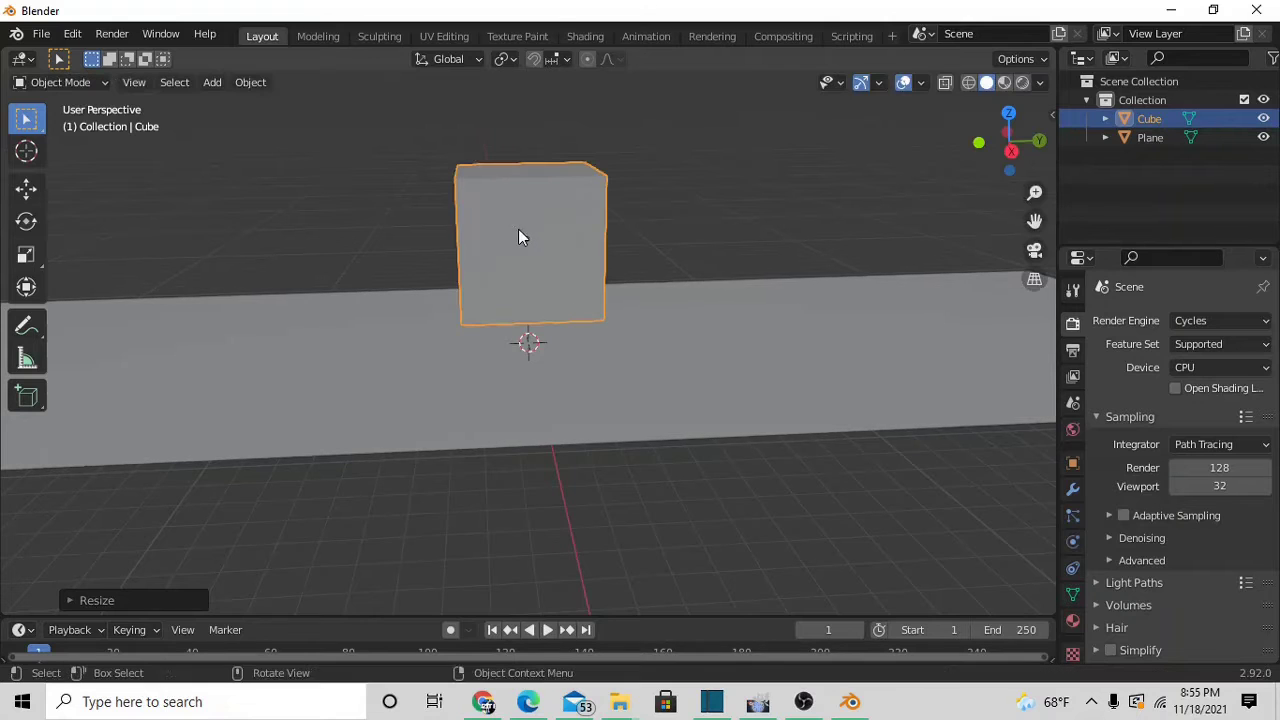
Scale the ground plane up uniformly so it extends far beyond the cube on all sides.
{"action": "left_click", "coordinate": [600, 364]}
{"action": "key", "text": "s"}
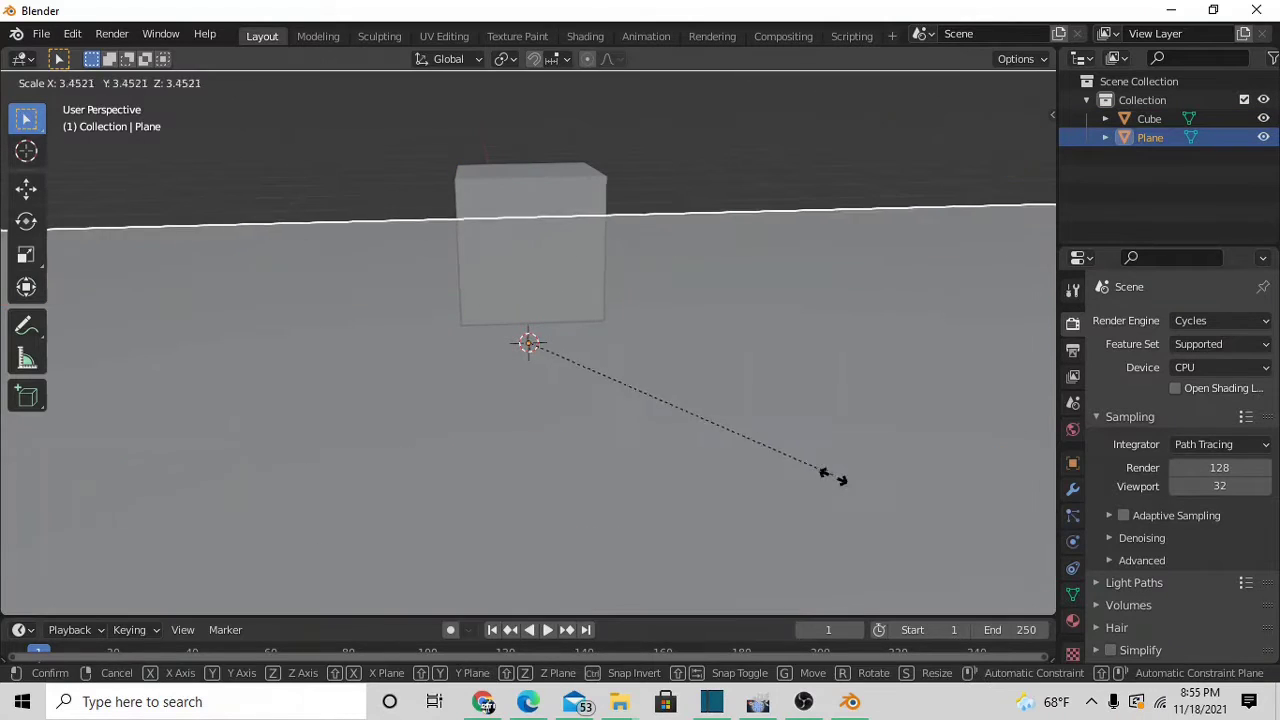
{"action": "left_click", "coordinate": [207, 524]}
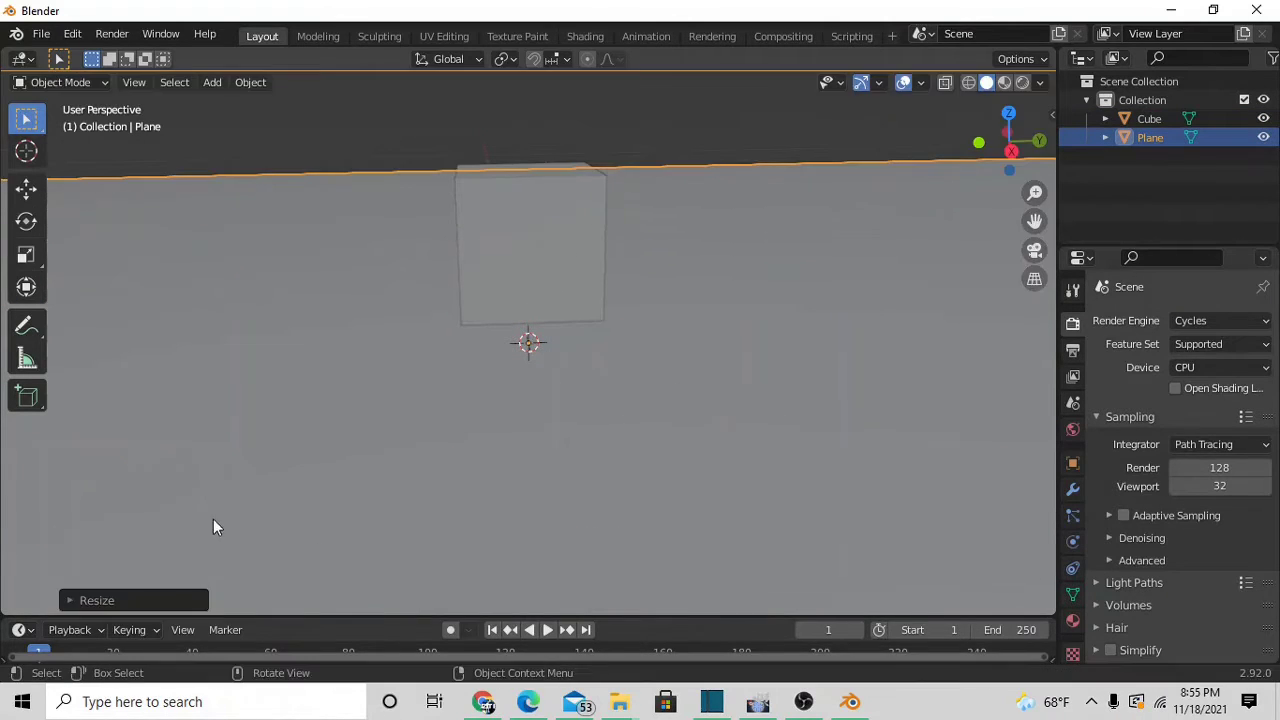
Edit the cube in face selection mode and delete its upper face to make an open box.
{"action": "left_click", "coordinate": [483, 246]}
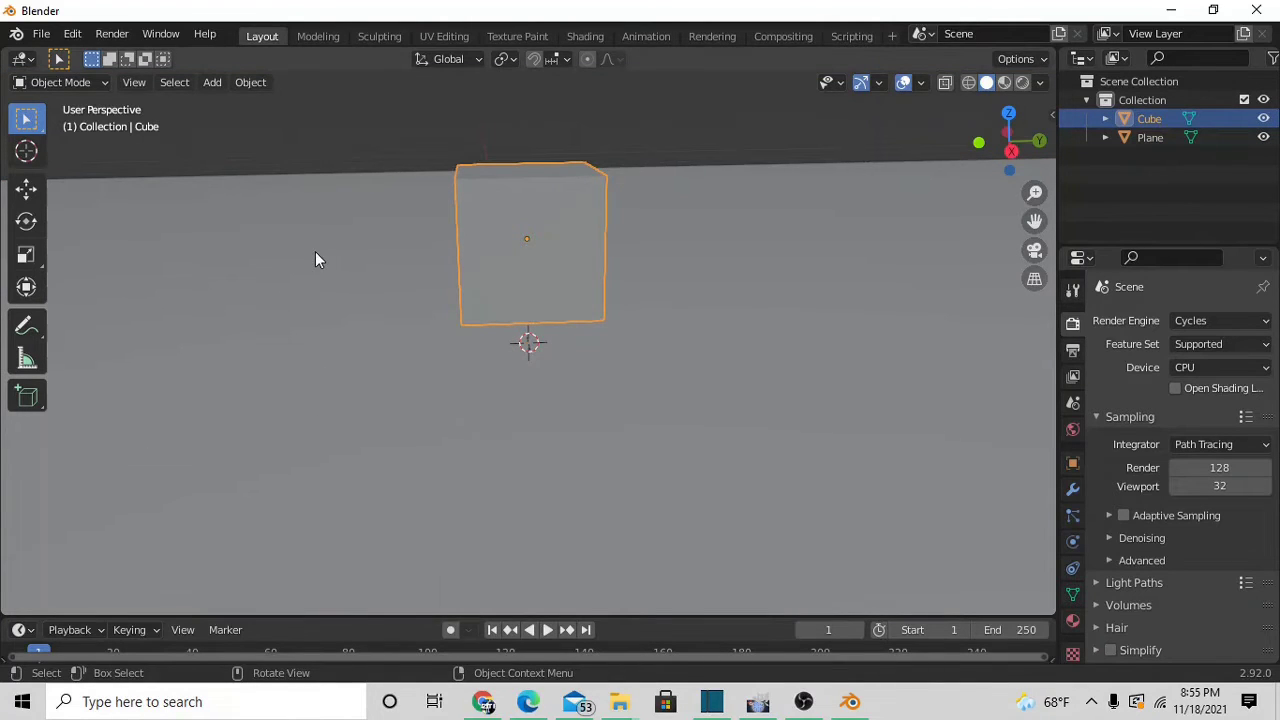
{"action": "middle_click_drag", "start_coordinate": [518, 216], "coordinate": [570, 268]}
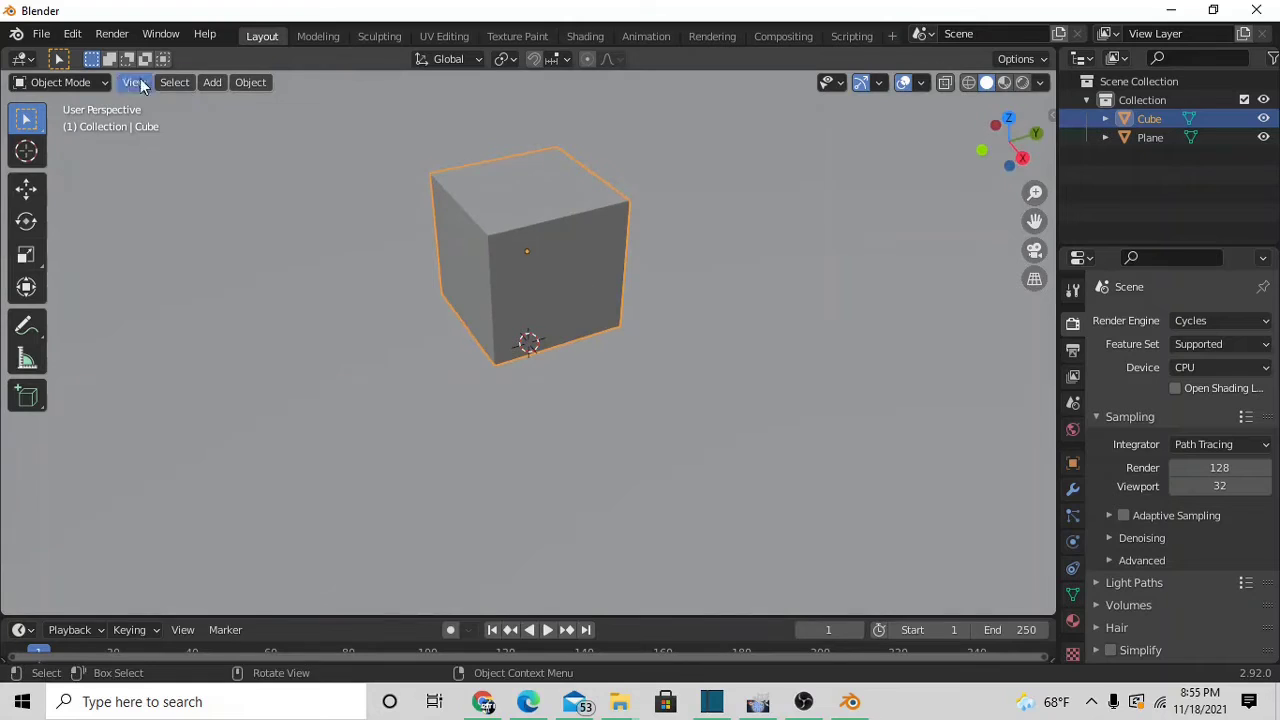
{"action": "left_click", "coordinate": [83, 80]}
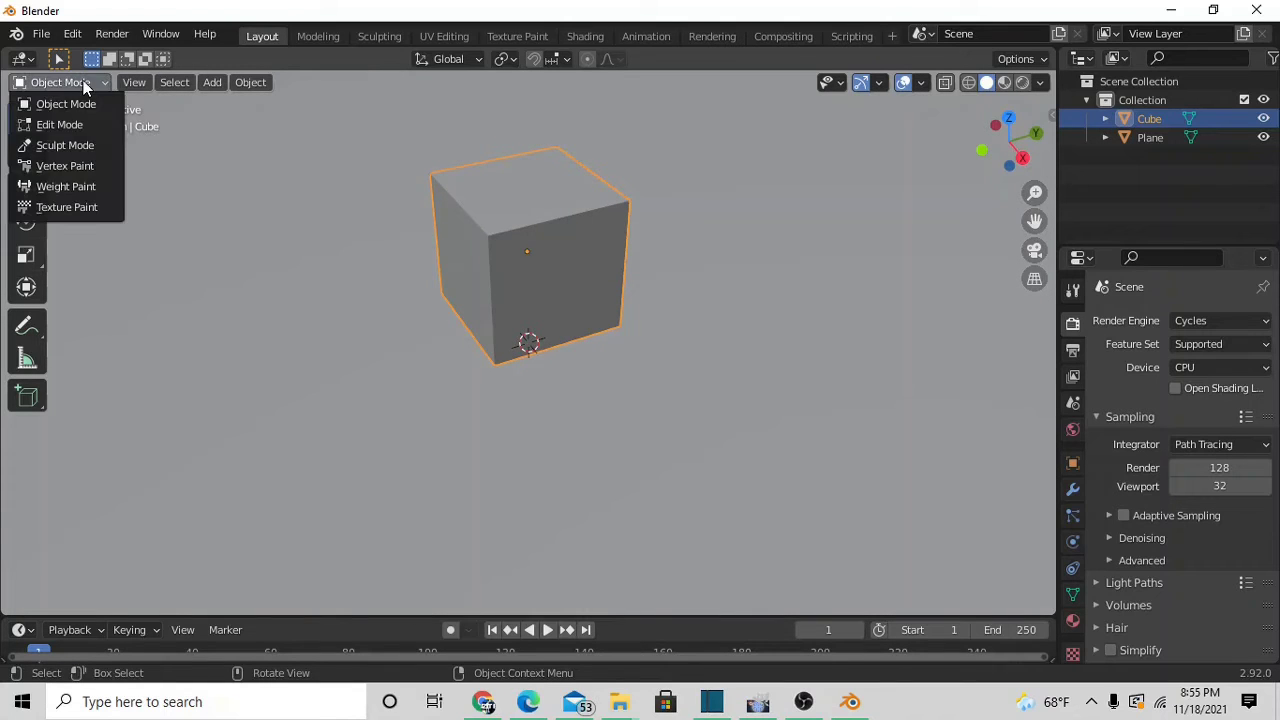
{"action": "left_click", "coordinate": [96, 124]}
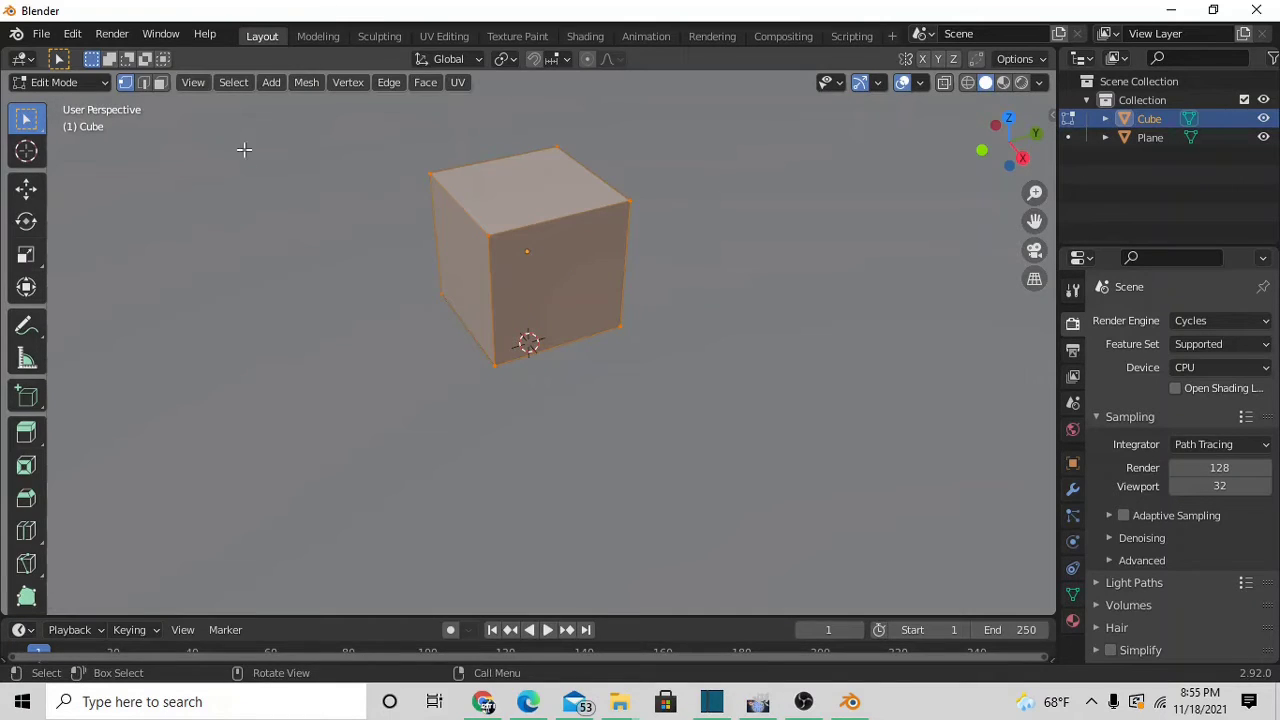
{"action": "left_click", "coordinate": [161, 86]}
{"action": "left_click", "coordinate": [529, 194]}
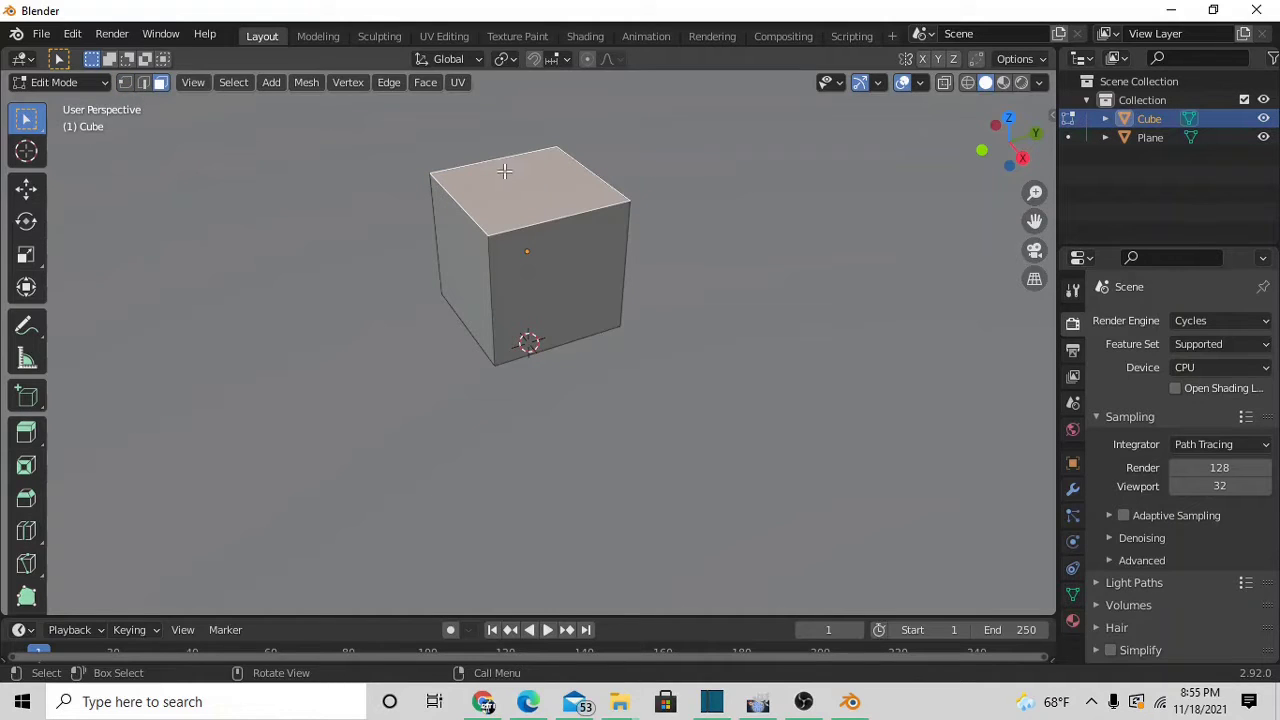
{"action": "right_click", "coordinate": [476, 180]}
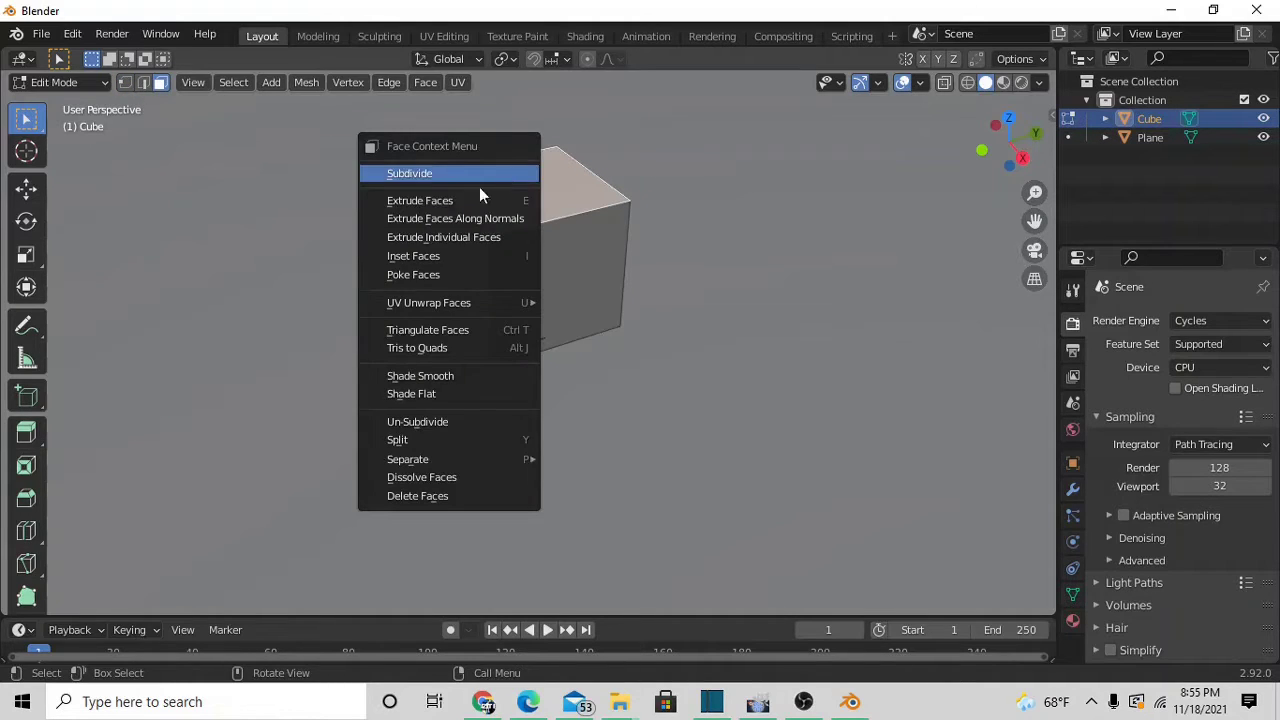
{"action": "left_click", "coordinate": [445, 496]}
Select the open box's four walls and its floor face, and return to Object Mode.
{"action": "middle_click_drag", "start_coordinate": [486, 223], "coordinate": [596, 291]}
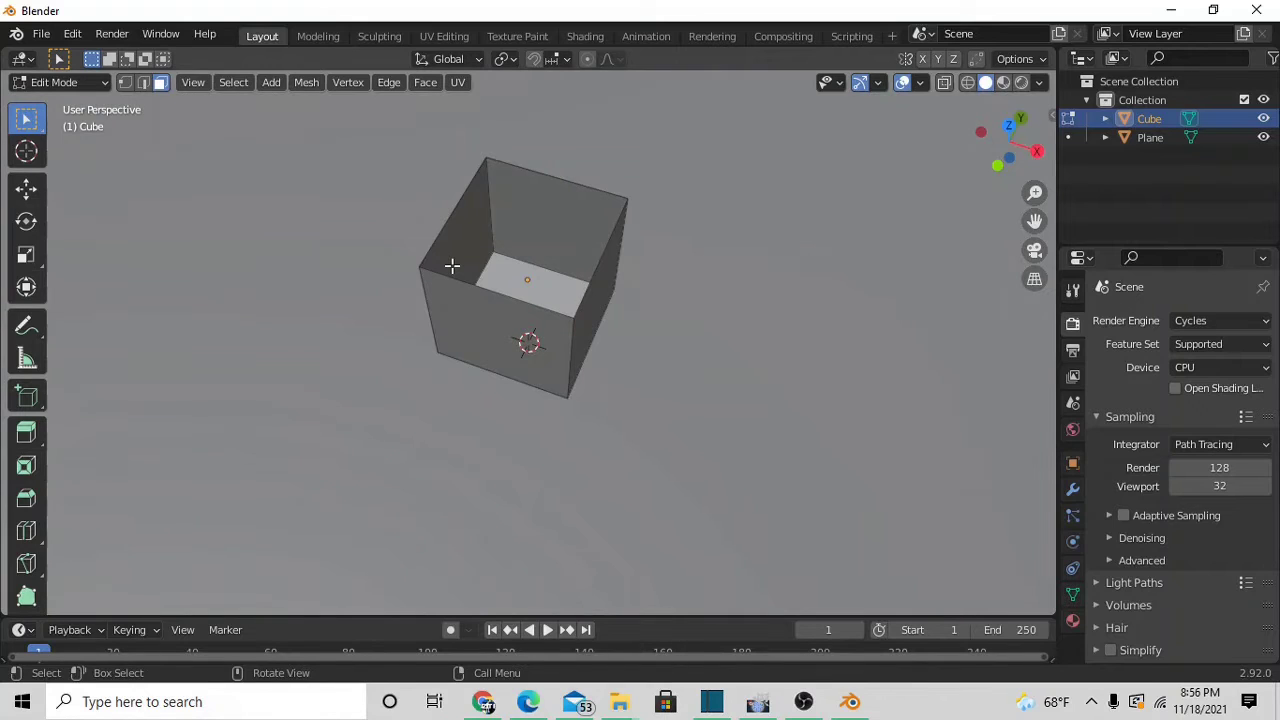
{"action": "left_click", "coordinate": [449, 253], "text": "shift"}
{"action": "left_click", "coordinate": [537, 248], "text": "shift"}
{"action": "left_click", "coordinate": [523, 343], "text": "shift"}
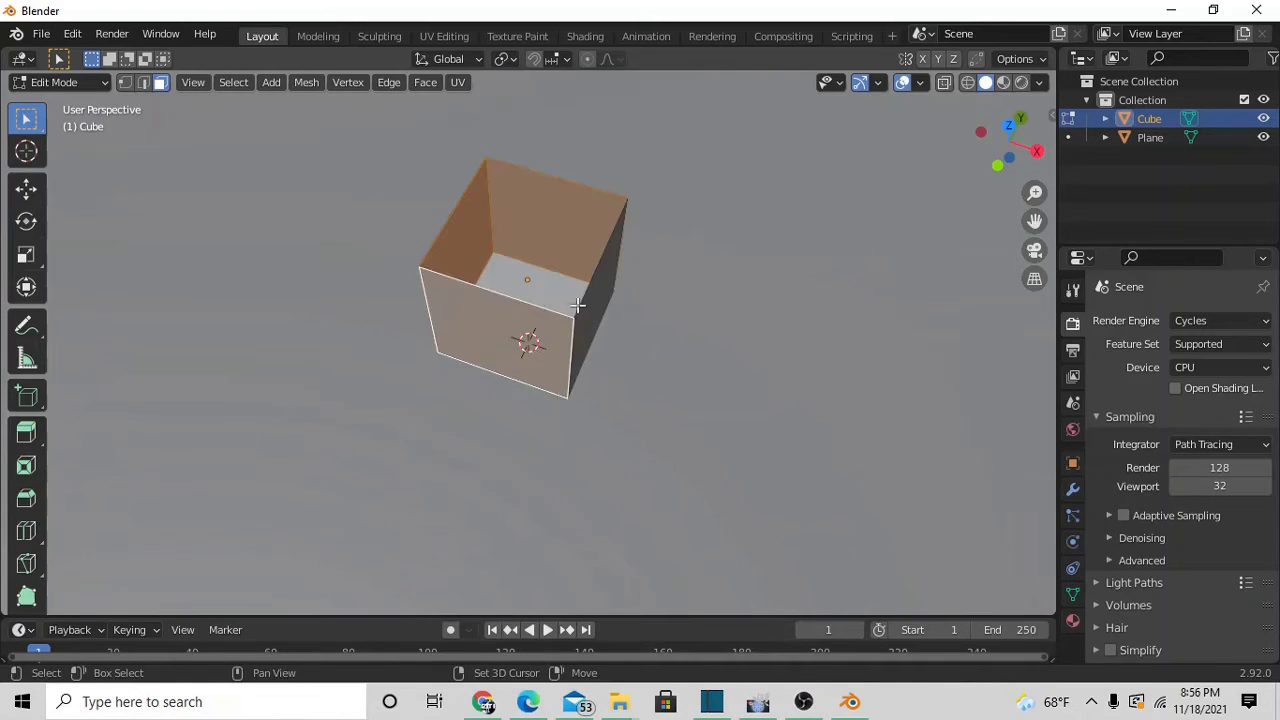
{"action": "left_click", "coordinate": [585, 298], "text": "shift"}
{"action": "left_click", "coordinate": [556, 295], "text": "shift"}
{"action": "middle_click_drag", "start_coordinate": [555, 296], "coordinate": [646, 297]}
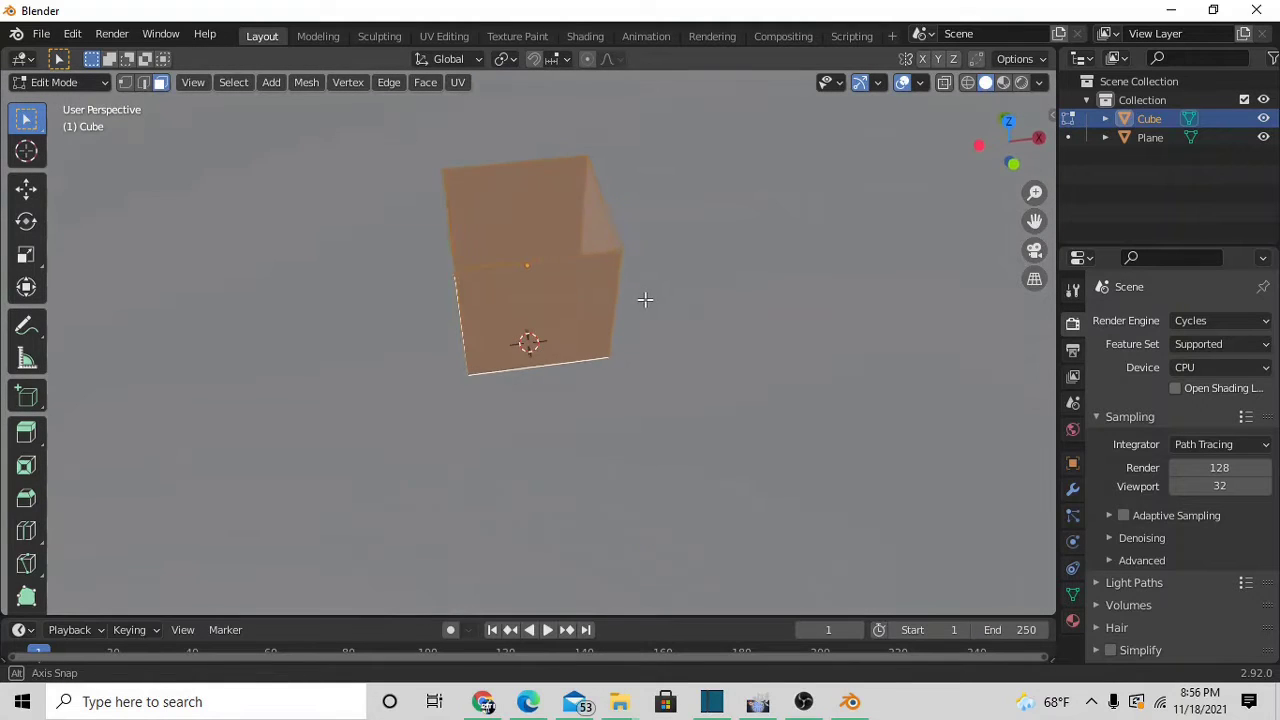
{"action": "middle_click_drag", "start_coordinate": [573, 328], "coordinate": [340, 263]}
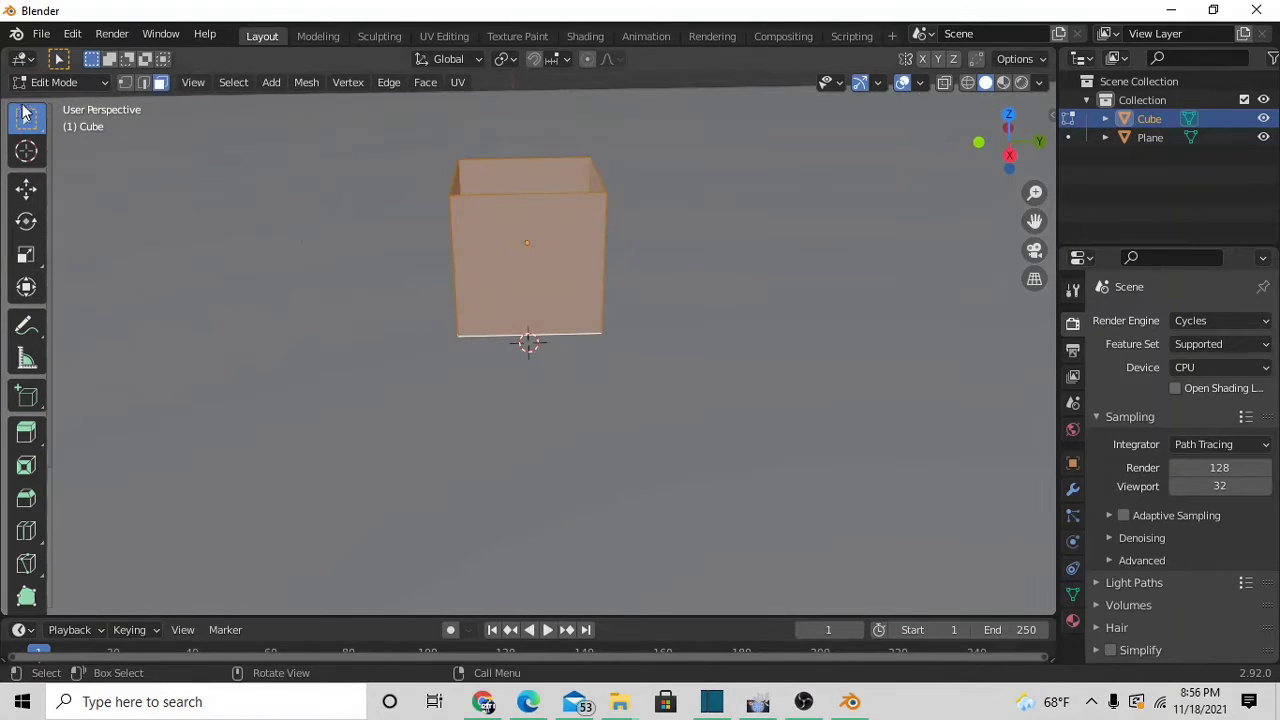
{"action": "left_click", "coordinate": [45, 82]}
{"action": "left_click", "coordinate": [55, 103]}
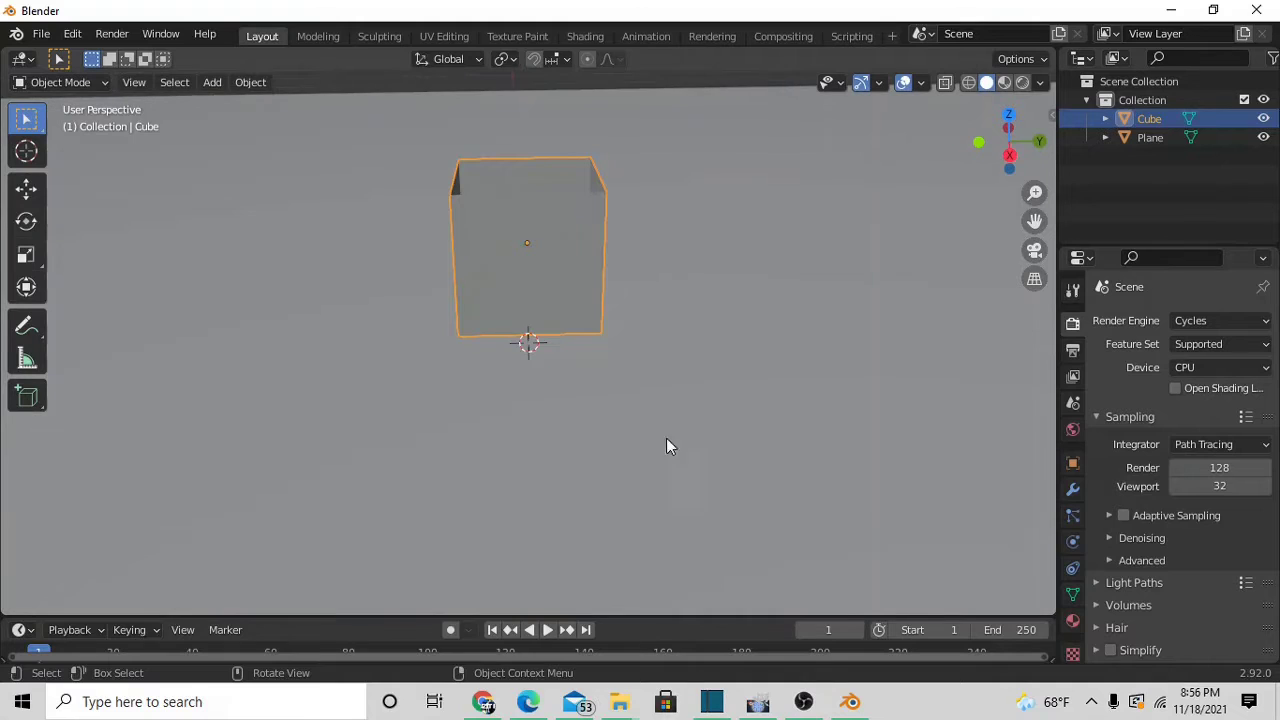
Stay in Object Mode and add a Bevel modifier to the open box.
{"action": "middle_click_drag", "start_coordinate": [612, 370], "coordinate": [380, 317]}
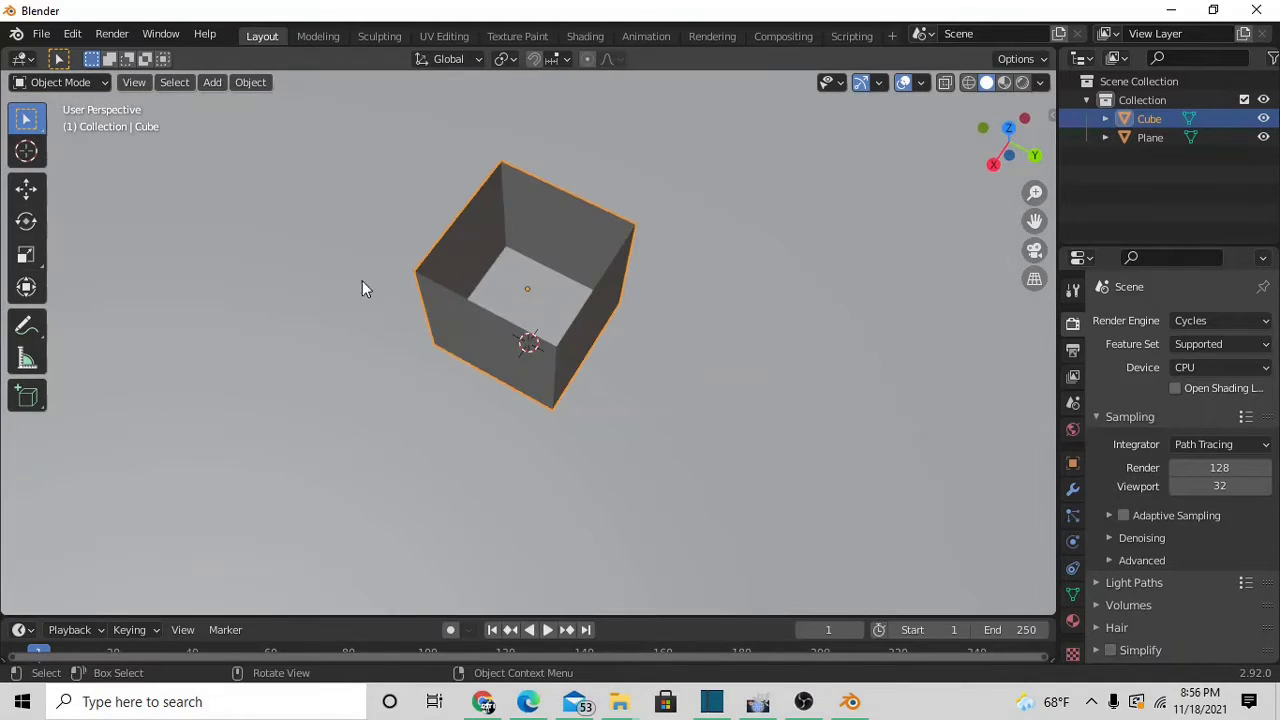
{"action": "left_click", "coordinate": [74, 82]}
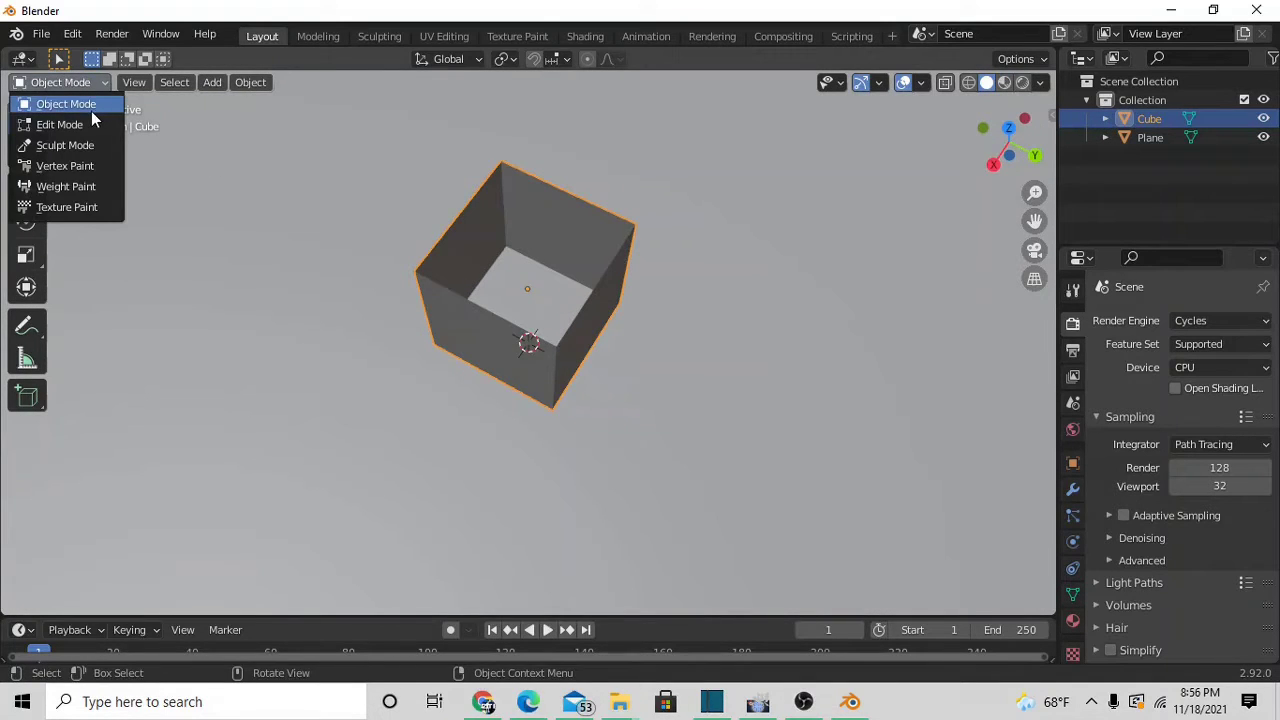
{"action": "left_click", "coordinate": [95, 111]}
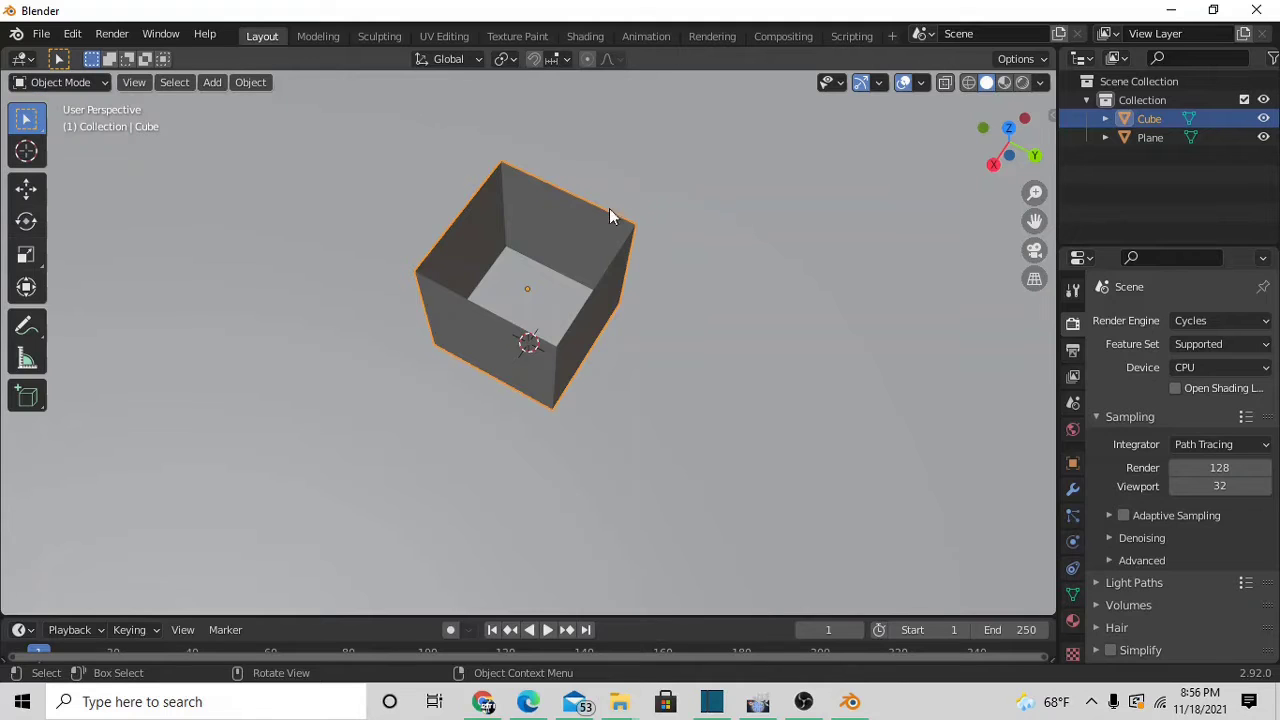
{"action": "middle_click_drag", "start_coordinate": [541, 393], "coordinate": [597, 232]}
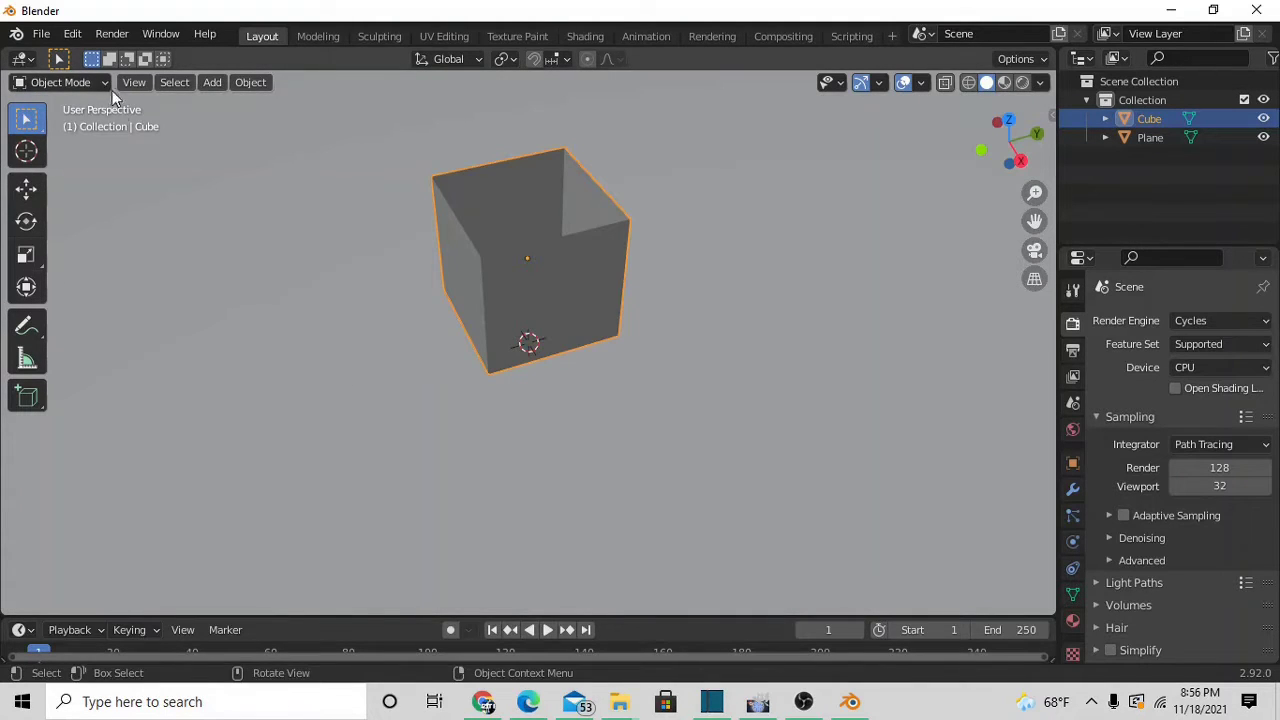
{"action": "left_click", "coordinate": [1079, 489]}
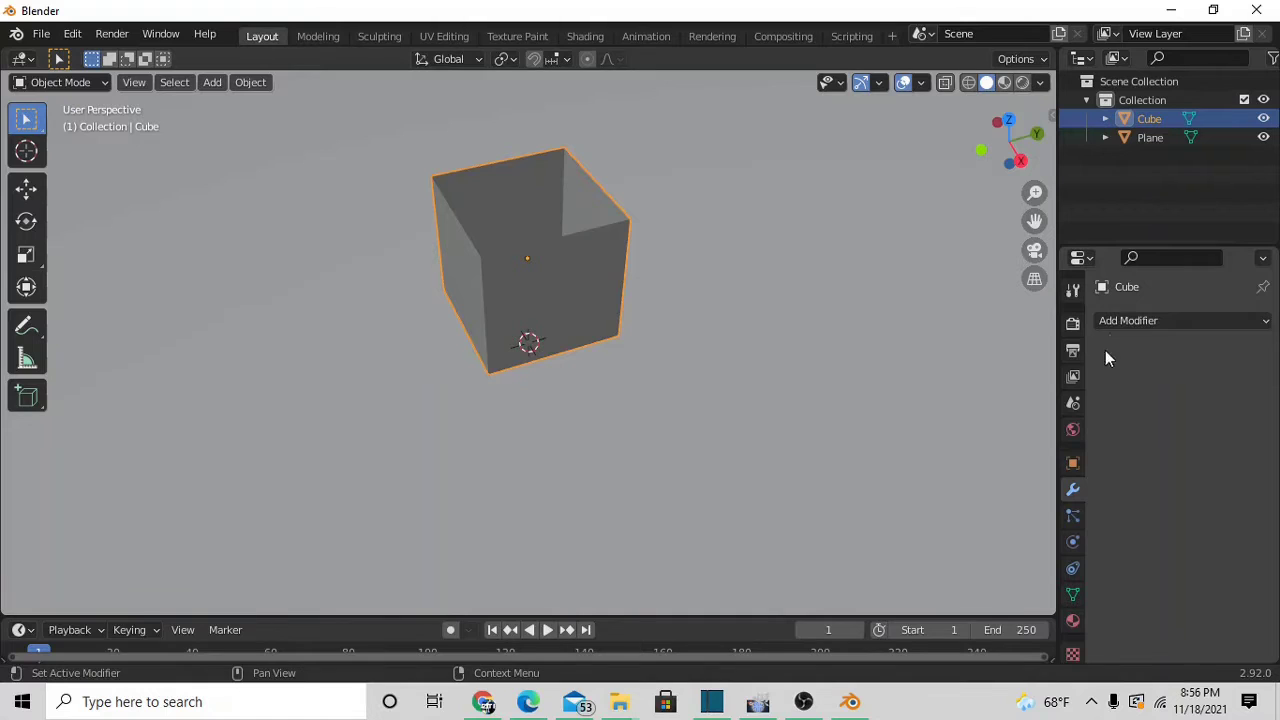
{"action": "left_click", "coordinate": [1119, 316]}
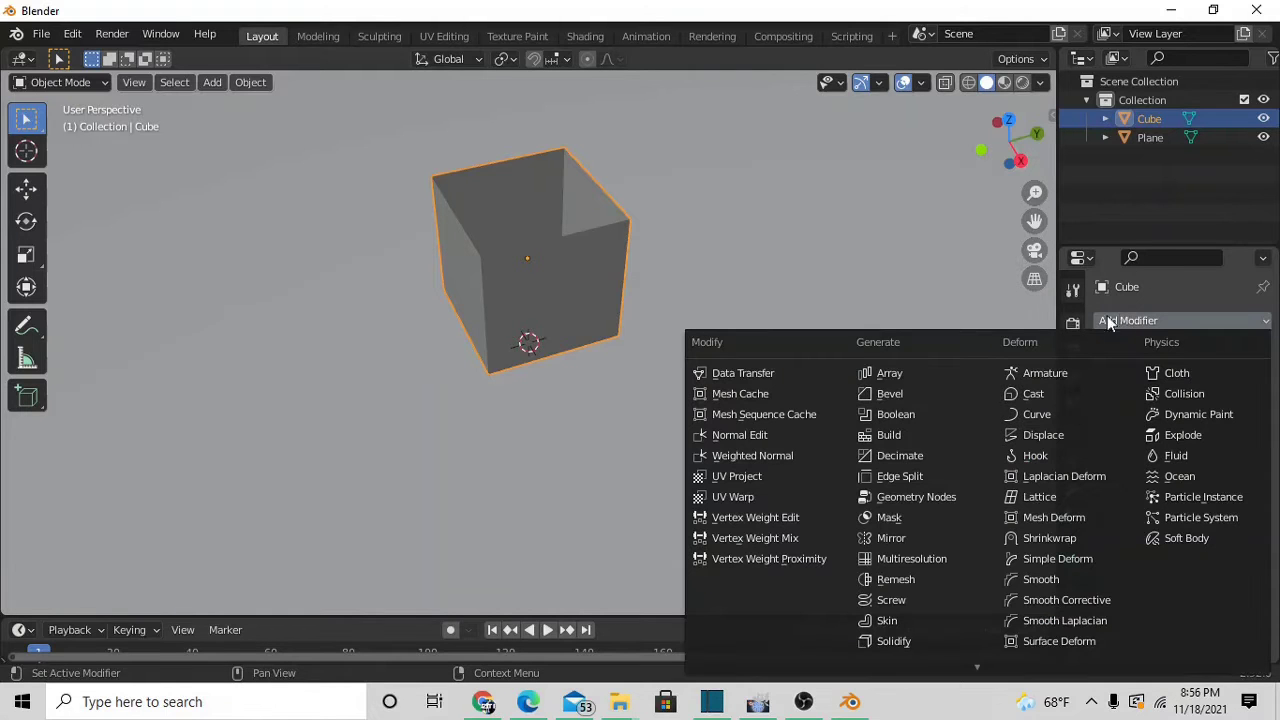
{"action": "left_click", "coordinate": [886, 393]}
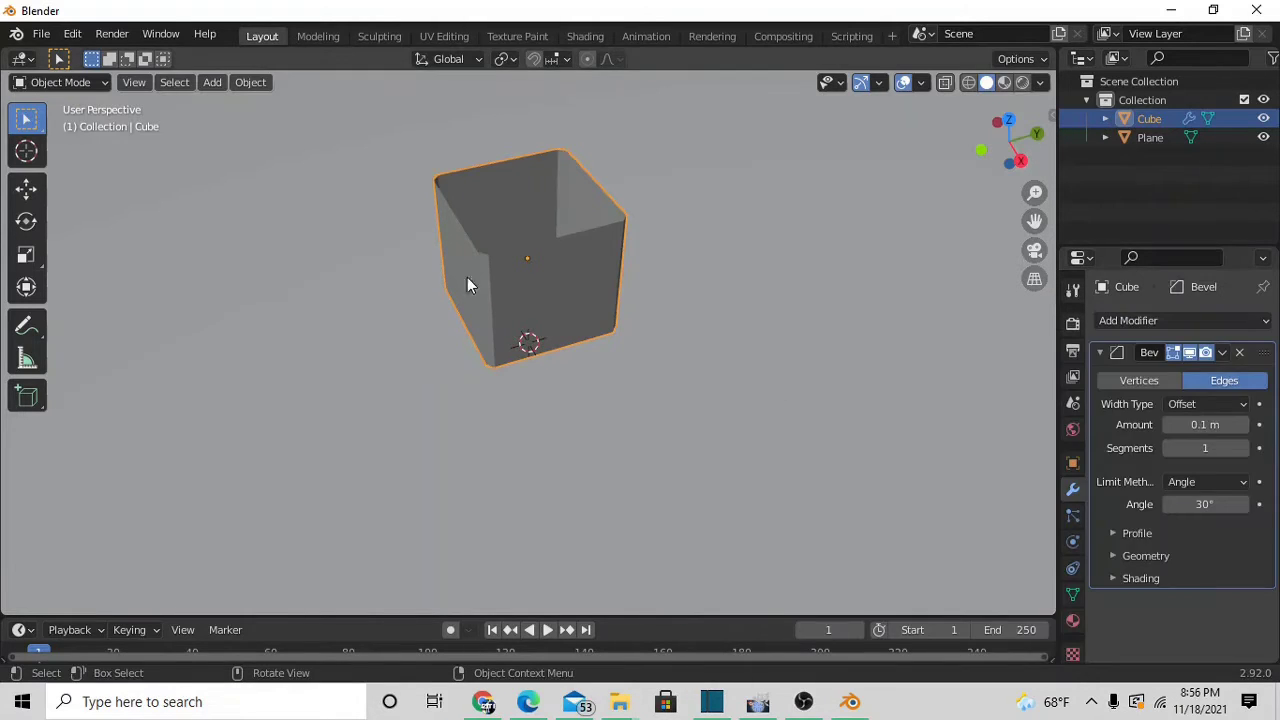
Set the Bevel modifier's amount to 0.5 m and its segments to 10.
{"action": "left_click", "coordinate": [1245, 425]}
{"action": "left_click", "coordinate": [1247, 428]}
{"action": "left_click", "coordinate": [1247, 428]}
{"action": "left_click", "coordinate": [1247, 428]}
{"action": "left_click", "coordinate": [1247, 428]}
{"action": "left_click", "coordinate": [1204, 425]}
{"action": "key", "text": "BackSpace"}
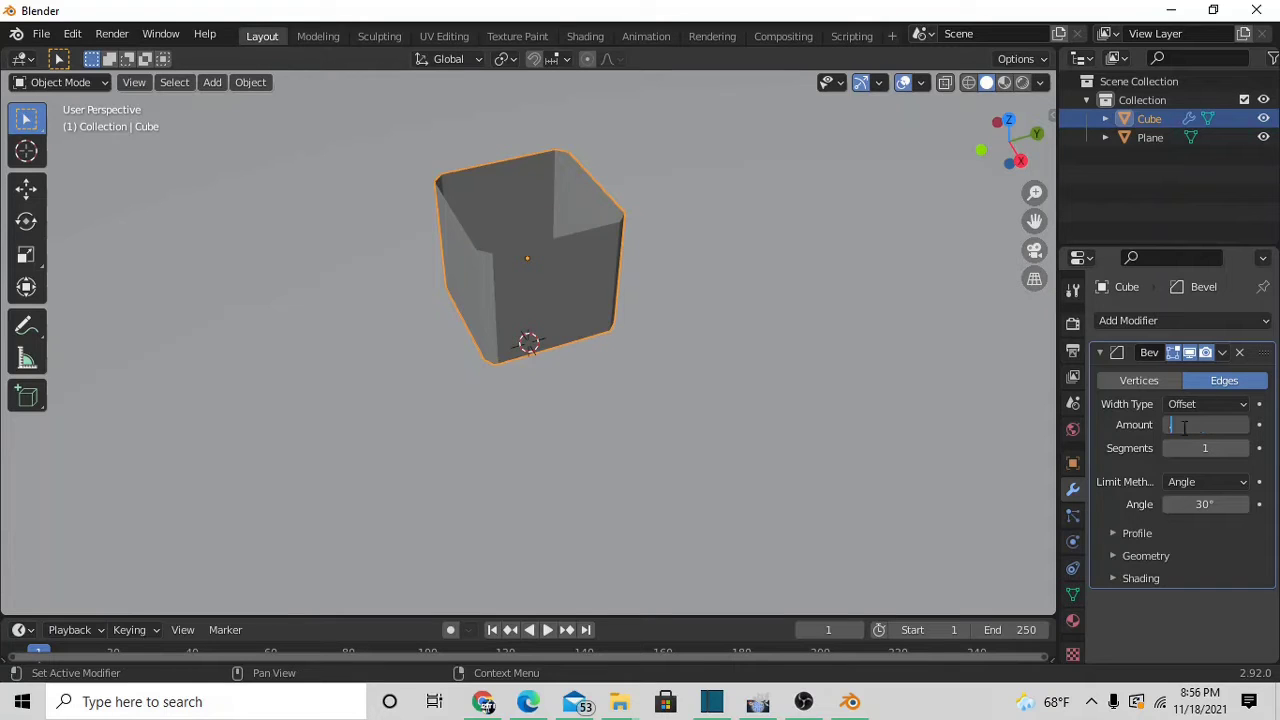
{"action": "type", "text": "0.5"}
{"action": "key", "text": "Return"}
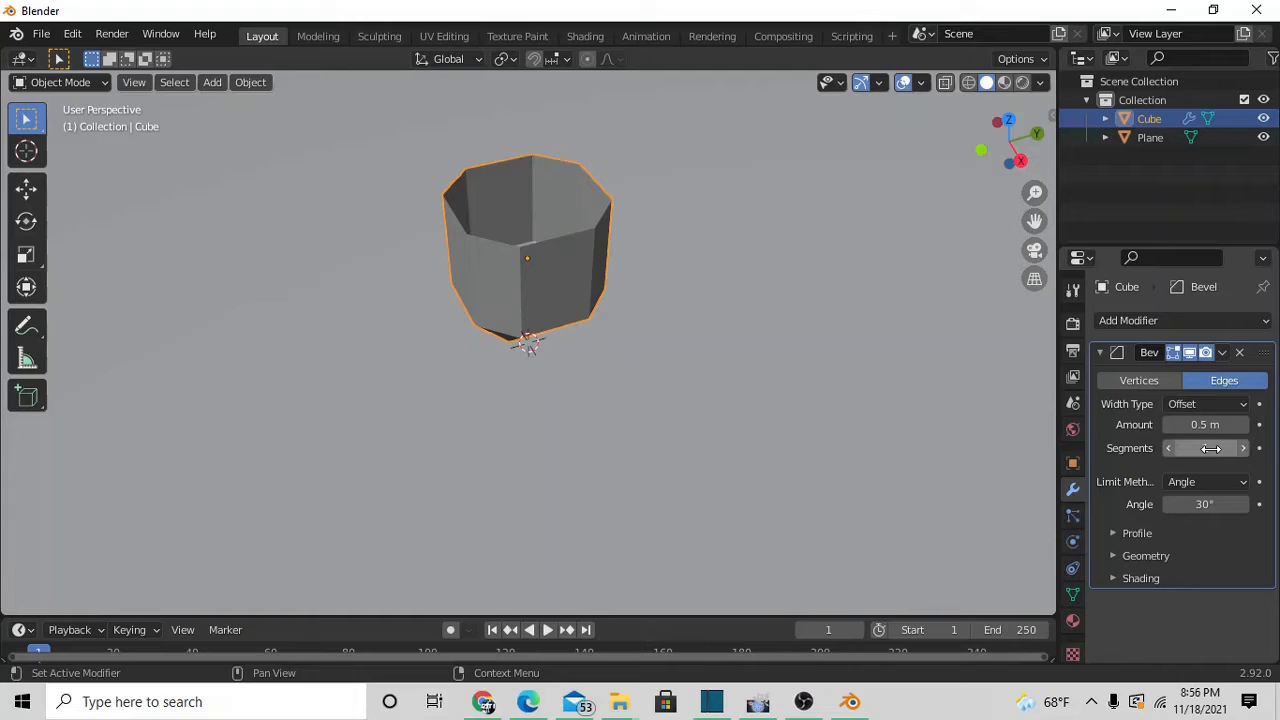
{"action": "left_click", "coordinate": [1212, 448]}
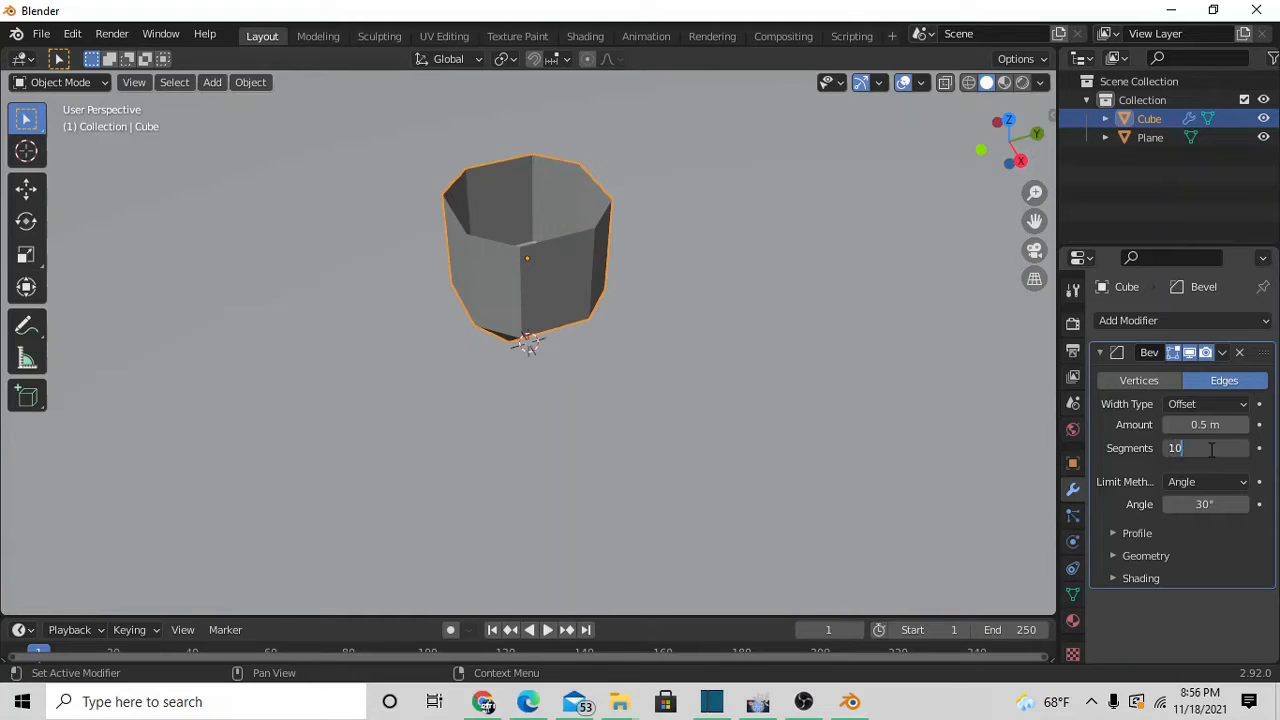
{"action": "type", "text": "10"}
{"action": "key", "text": "Return"}
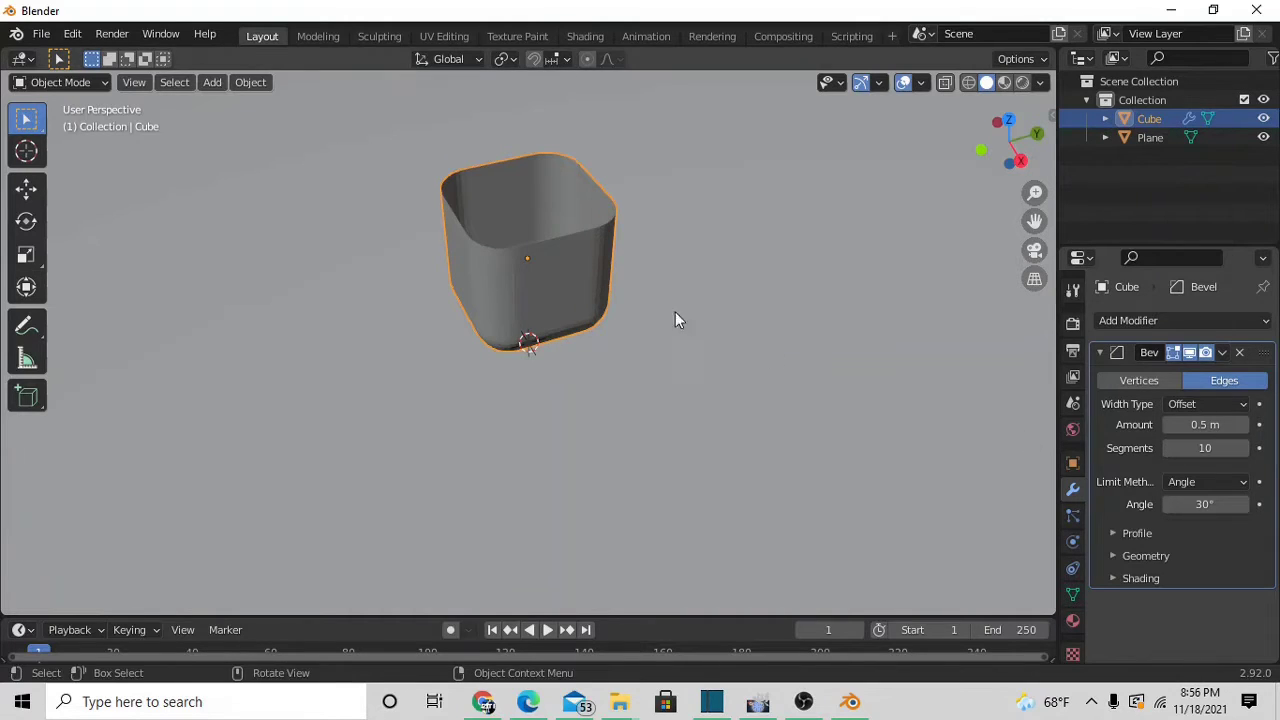
Apply Shade Smooth to the bevelled box to even out its faceted corners.
{"action": "middle_click_drag", "start_coordinate": [461, 300], "coordinate": [500, 280]}
{"action": "scroll", "coordinate": [500, 280], "scroll_direction": "up", "scroll_amount": 5}
{"action": "middle_click_drag", "start_coordinate": [500, 234], "coordinate": [530, 248]}
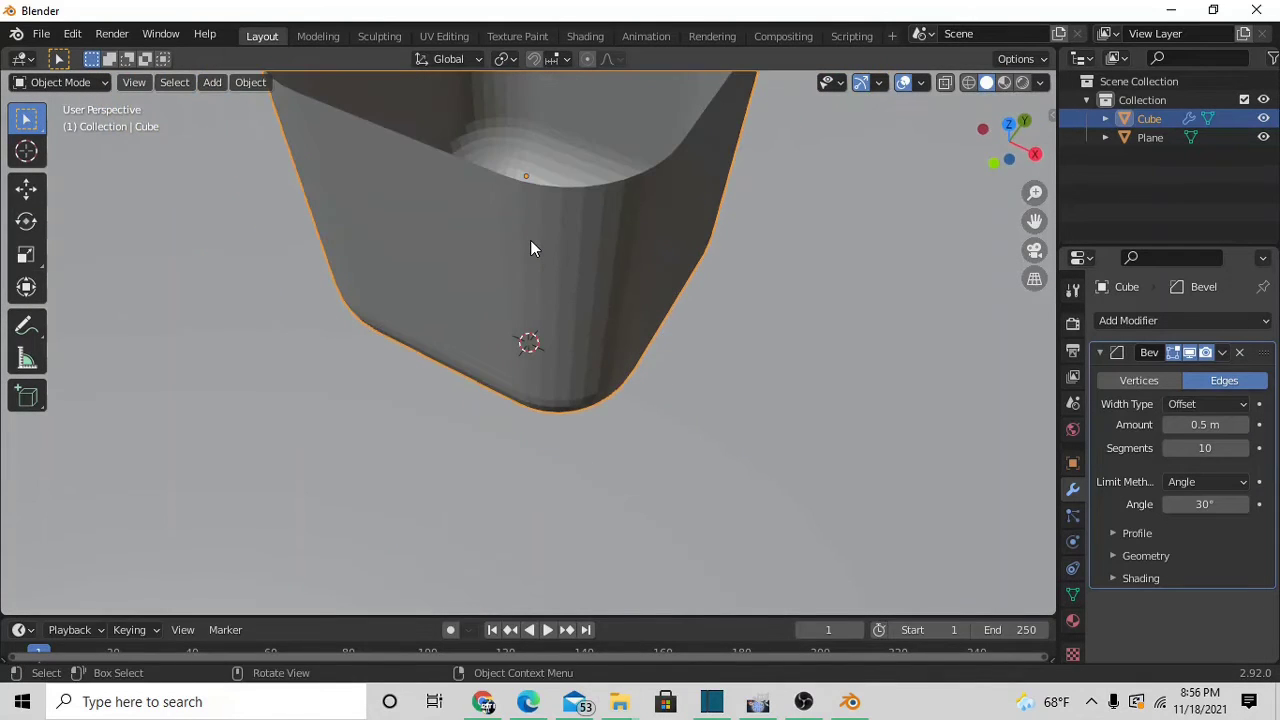
{"action": "right_click", "coordinate": [531, 251]}
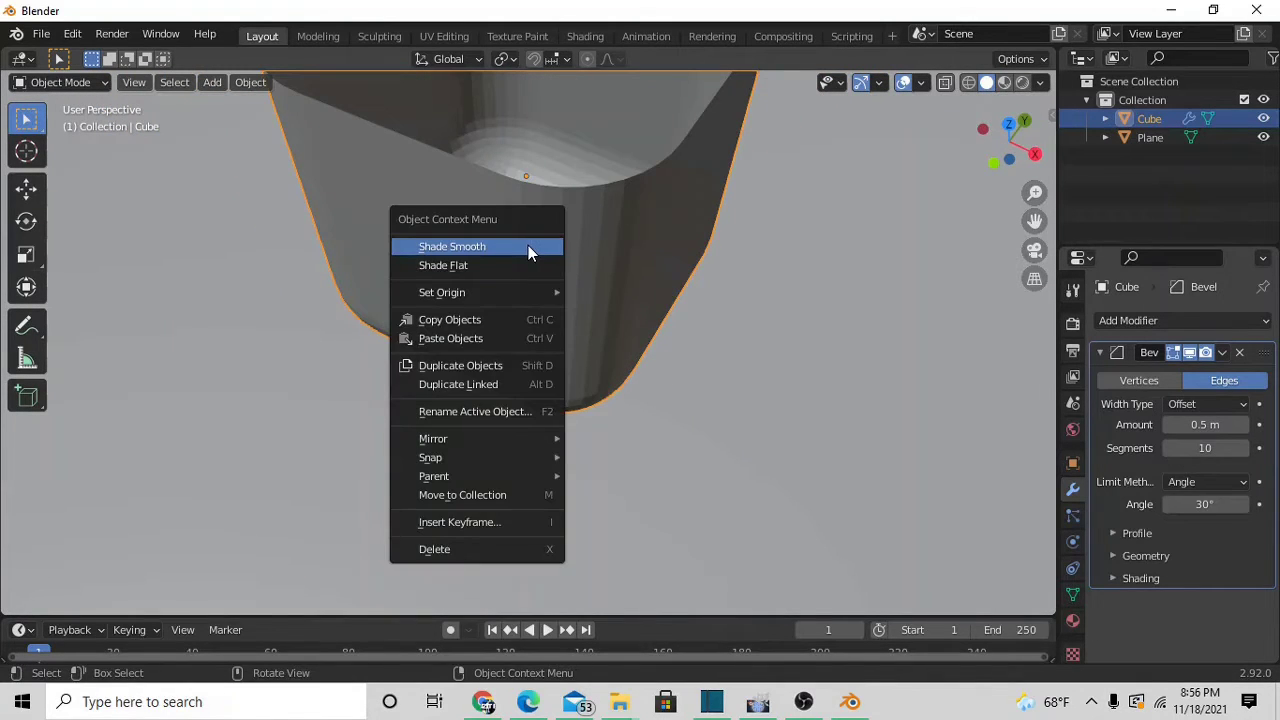
{"action": "left_click", "coordinate": [528, 245]}
{"action": "middle_click_drag", "start_coordinate": [528, 249], "coordinate": [425, 348]}
{"action": "scroll", "coordinate": [599, 377], "scroll_direction": "down", "scroll_amount": 2}
{"action": "scroll", "coordinate": [527, 444], "scroll_direction": "up", "scroll_amount": 5}
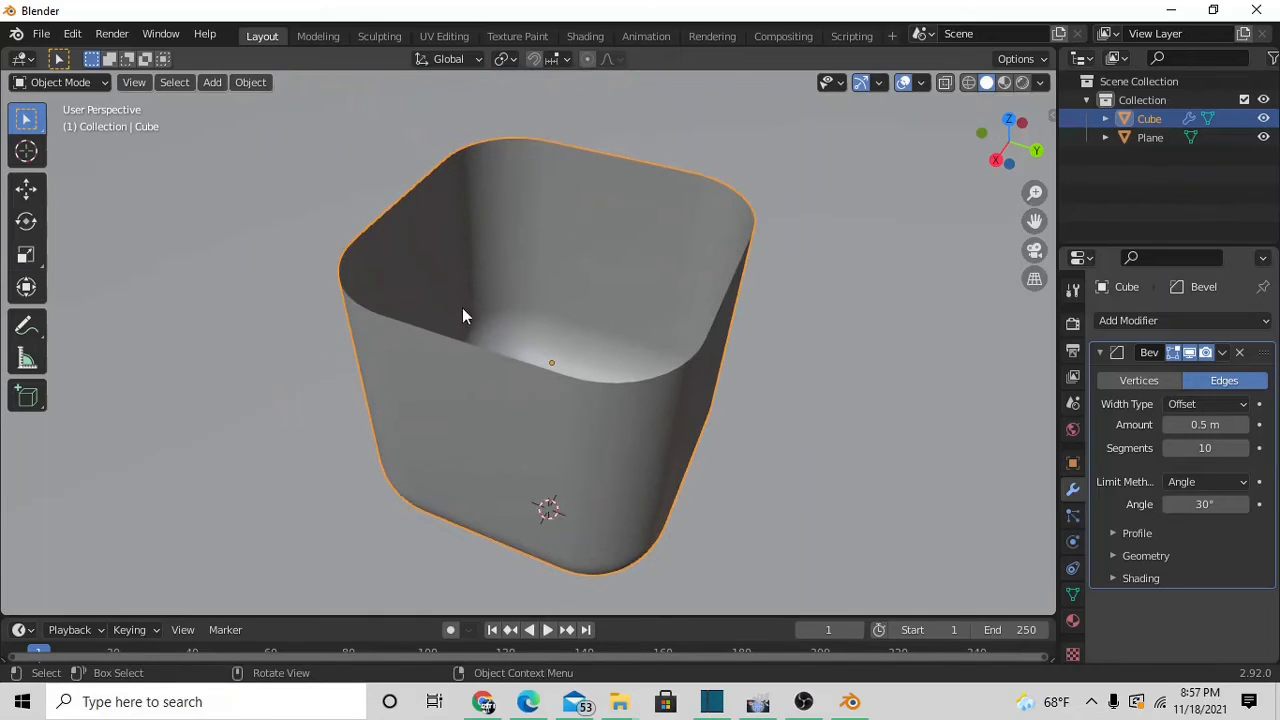
Collapse the Bevel settings and add a Solidify modifier to the box with a thickness of 0.15 m.
{"action": "left_click", "coordinate": [1100, 353]}
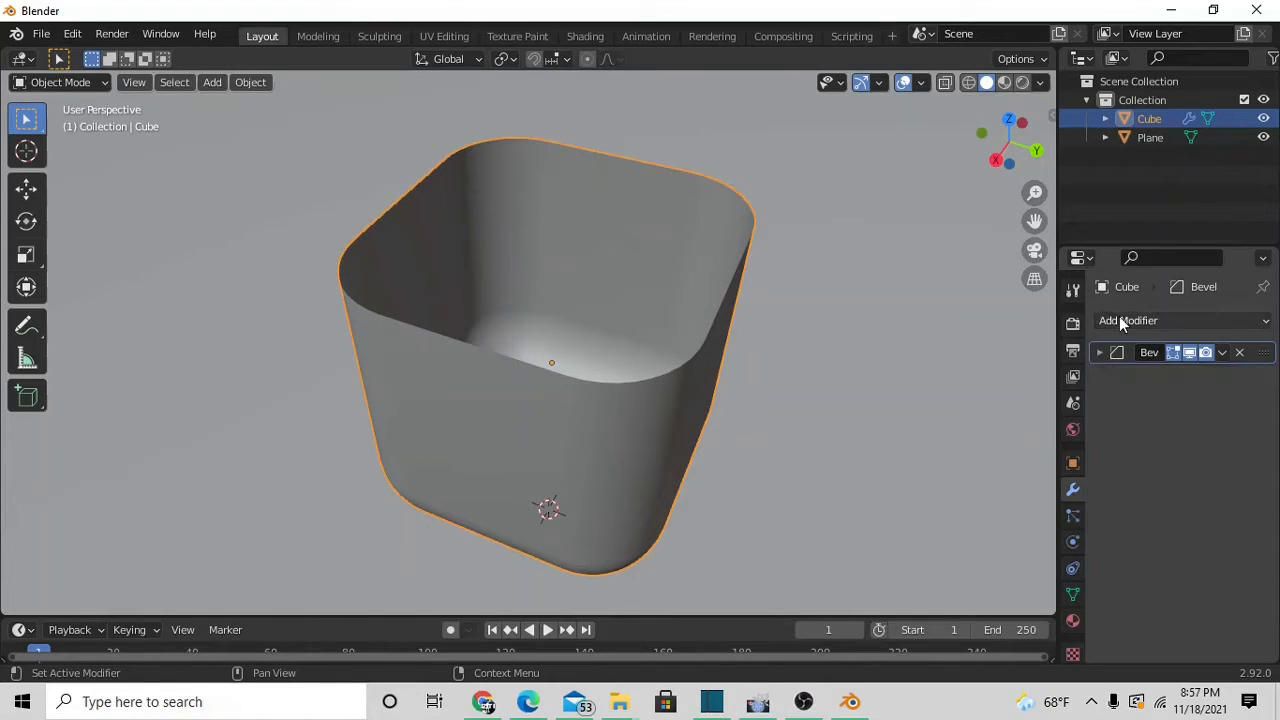
{"action": "left_click", "coordinate": [1120, 318]}
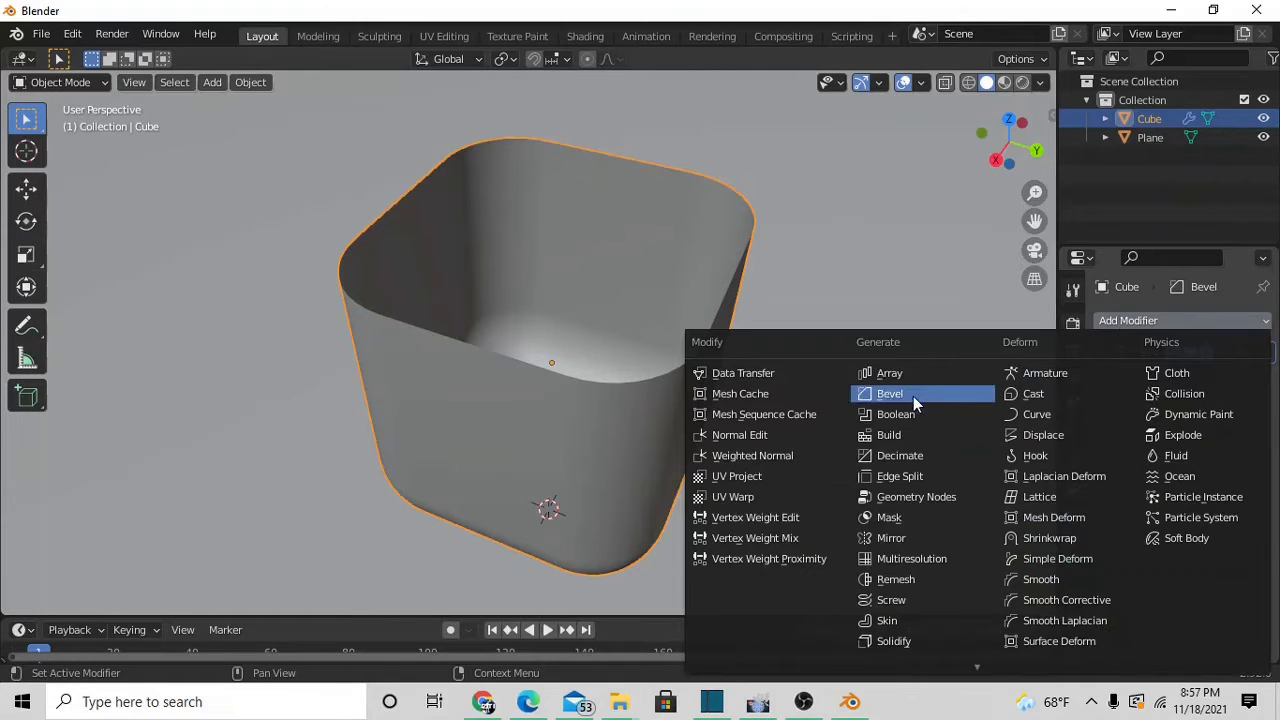
{"action": "scroll", "coordinate": [886, 620], "scroll_direction": "down", "scroll_amount": 3}
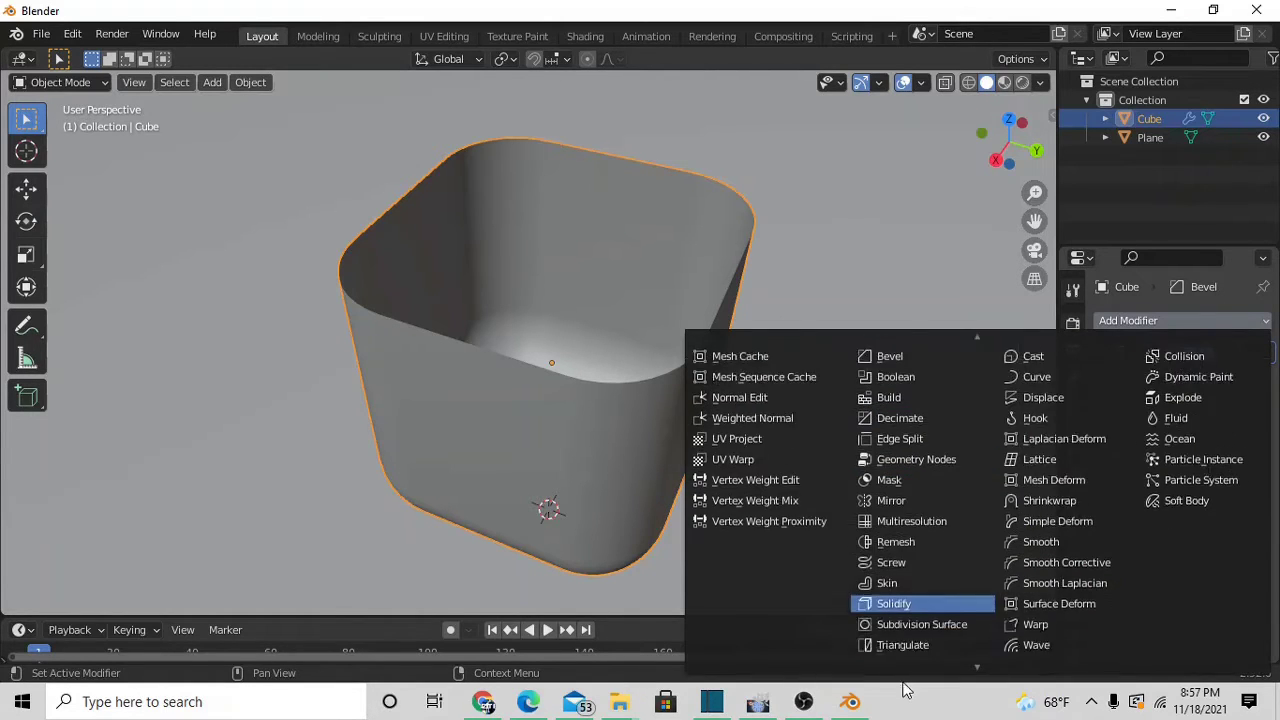
{"action": "left_click", "coordinate": [889, 568]}
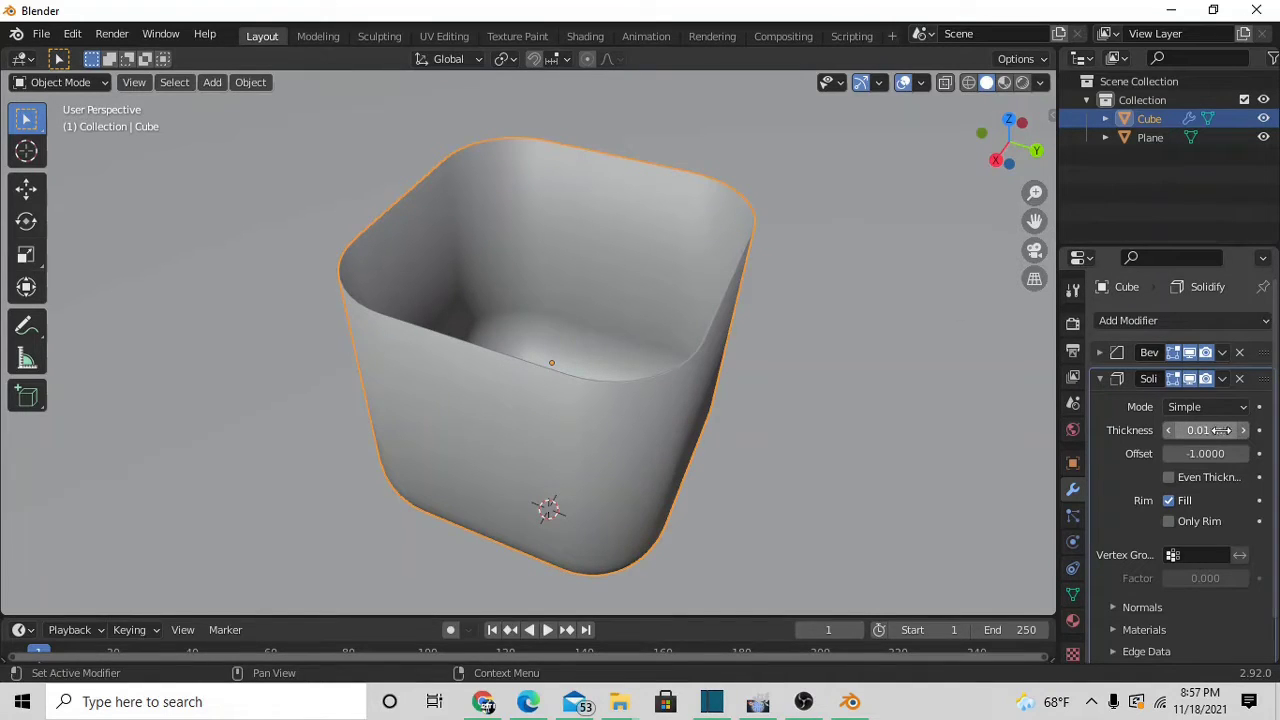
{"action": "mouse_move", "coordinate": [1237, 432]}
{"action": "left_mouse_down"}
{"action": "mouse_move", "coordinate": [1279, 432]}
{"action": "mouse_move", "coordinate": [1240, 430]}
{"action": "left_mouse_up"}
Stretch the thickened box along the global Z axis to about 1.67 times its height.
{"action": "middle_click_drag", "start_coordinate": [677, 240], "coordinate": [664, 263]}
{"action": "scroll", "coordinate": [692, 266], "scroll_direction": "up", "scroll_amount": 5}
{"action": "scroll", "coordinate": [692, 266], "scroll_direction": "down", "scroll_amount": 2}
{"action": "middle_click_drag", "start_coordinate": [824, 300], "coordinate": [734, 260]}
{"action": "scroll", "coordinate": [735, 260], "scroll_direction": "down", "scroll_amount": 5}
{"action": "middle_click_drag", "start_coordinate": [611, 251], "coordinate": [617, 349]}
{"action": "scroll", "coordinate": [694, 255], "scroll_direction": "down", "scroll_amount": 6}
{"action": "scroll", "coordinate": [576, 291], "scroll_direction": "up", "scroll_amount": 4}
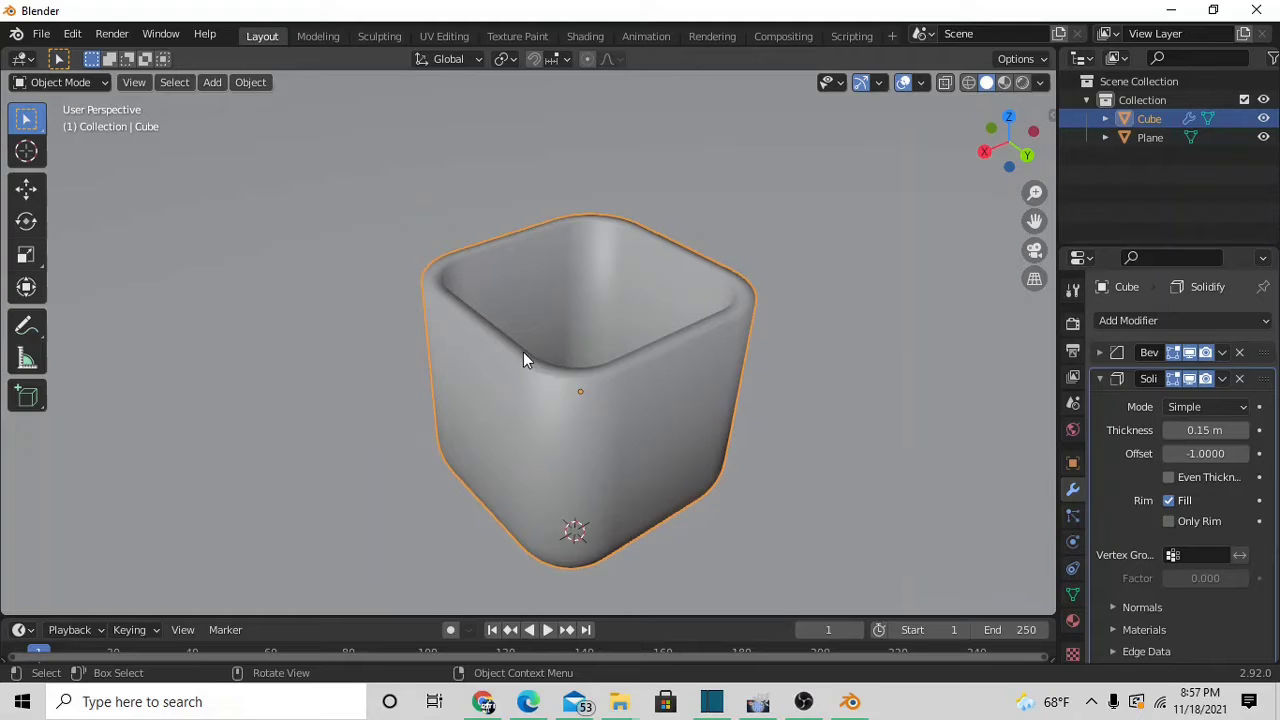
{"action": "key", "text": "s"}
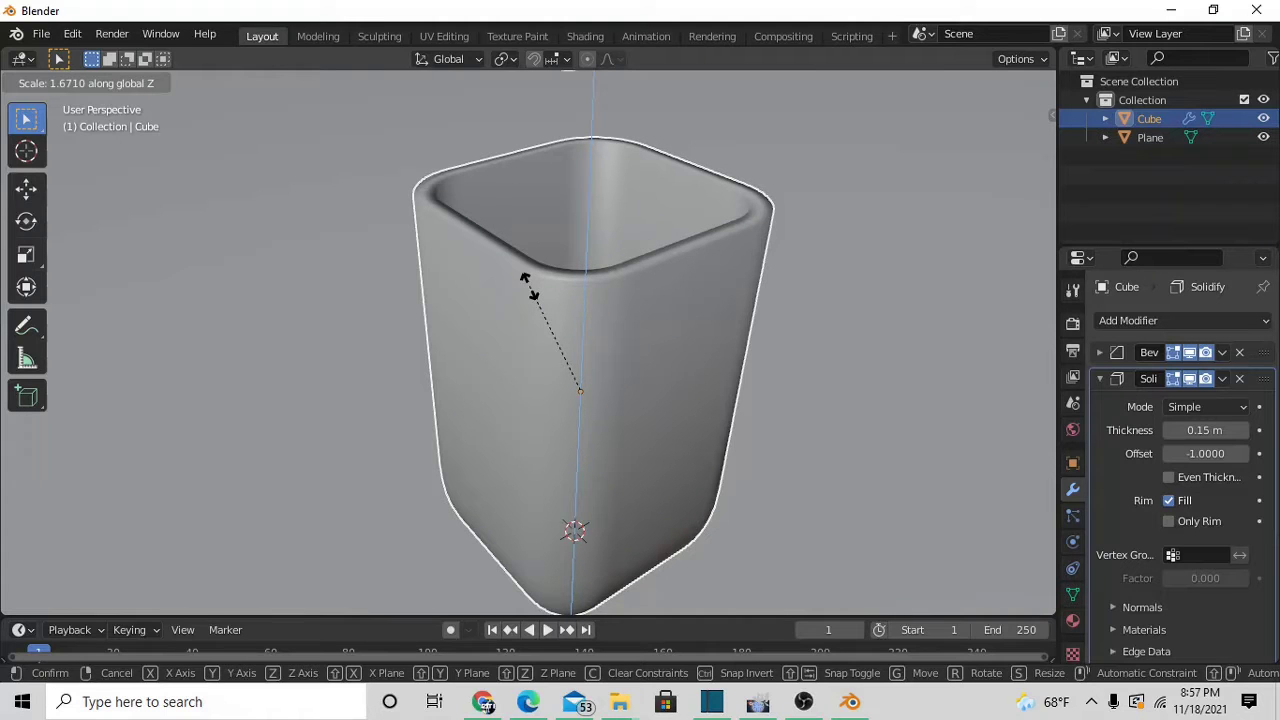
{"action": "left_click", "coordinate": [530, 290]}
Switch the 3D viewport to Rendered shading to preview the tall container with Cycles.
{"action": "scroll", "coordinate": [596, 367], "scroll_direction": "down", "scroll_amount": 3}
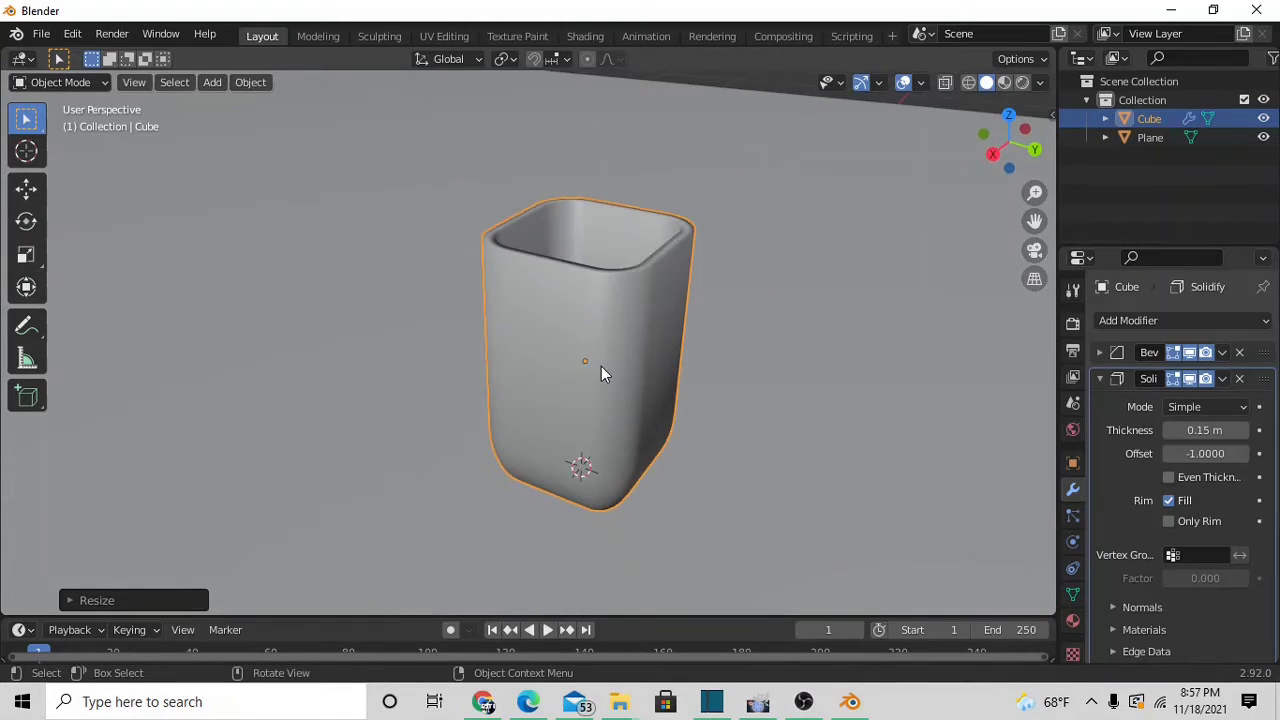
{"action": "middle_click_drag", "start_coordinate": [619, 404], "coordinate": [491, 429]}
{"action": "scroll", "coordinate": [688, 391], "scroll_direction": "up", "scroll_amount": 2}
{"action": "scroll", "coordinate": [688, 391], "scroll_direction": "down", "scroll_amount": 2}
{"action": "middle_click_drag", "start_coordinate": [688, 396], "coordinate": [583, 370]}
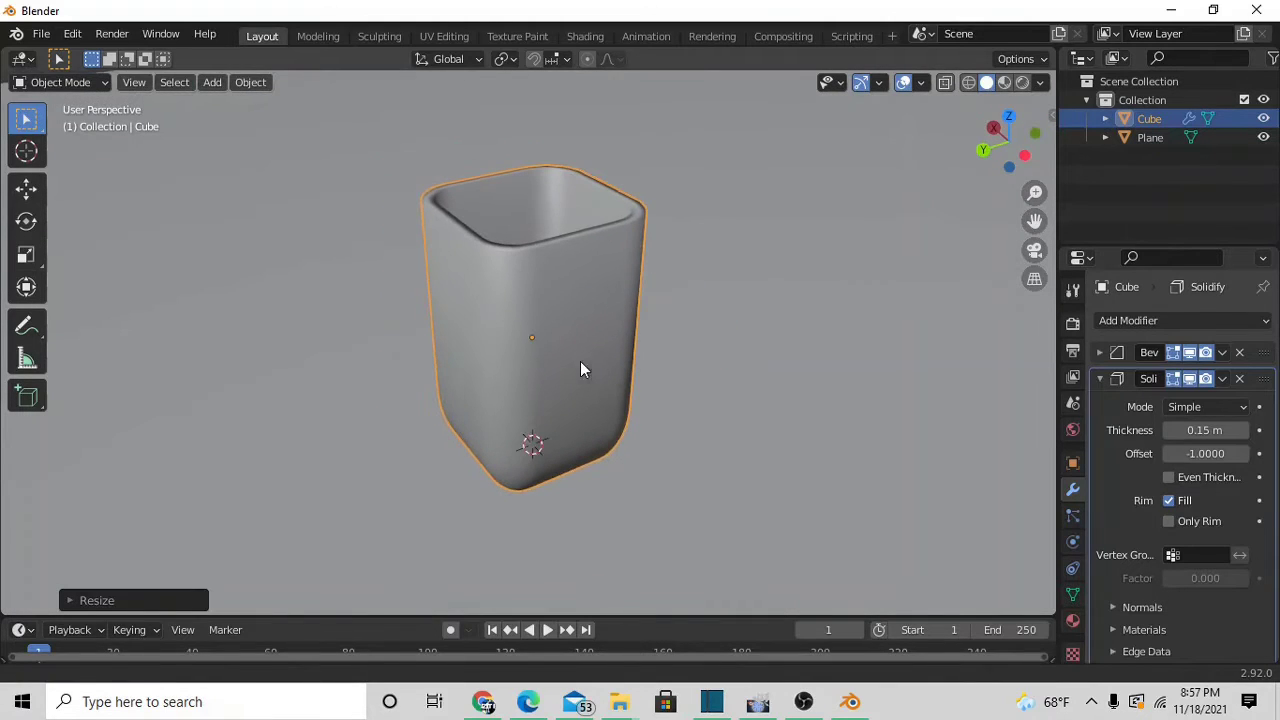
{"action": "left_click", "coordinate": [1022, 83]}
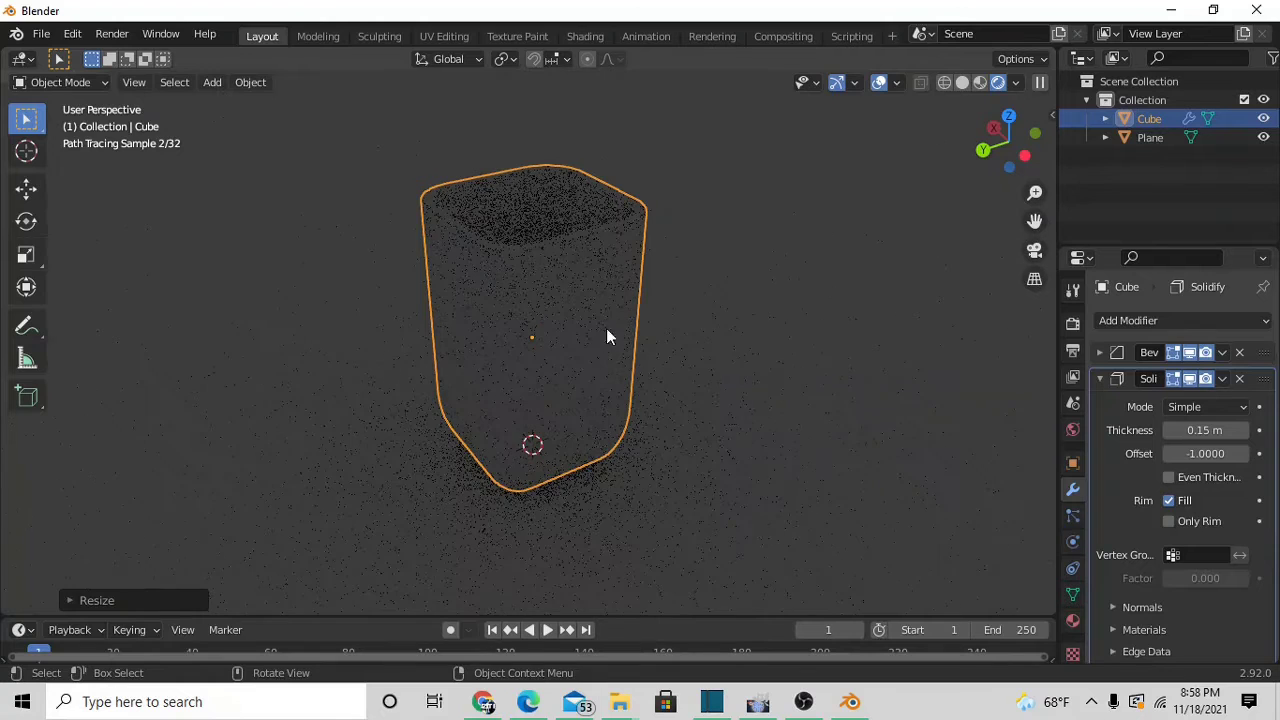
{"action": "mouse_move", "coordinate": [600, 355]}
{"action": "middle_mouse_down"}
{"action": "mouse_move", "coordinate": [588, 337]}
{"action": "mouse_move", "coordinate": [449, 351]}
{"action": "mouse_move", "coordinate": [670, 355]}
{"action": "middle_mouse_up"}
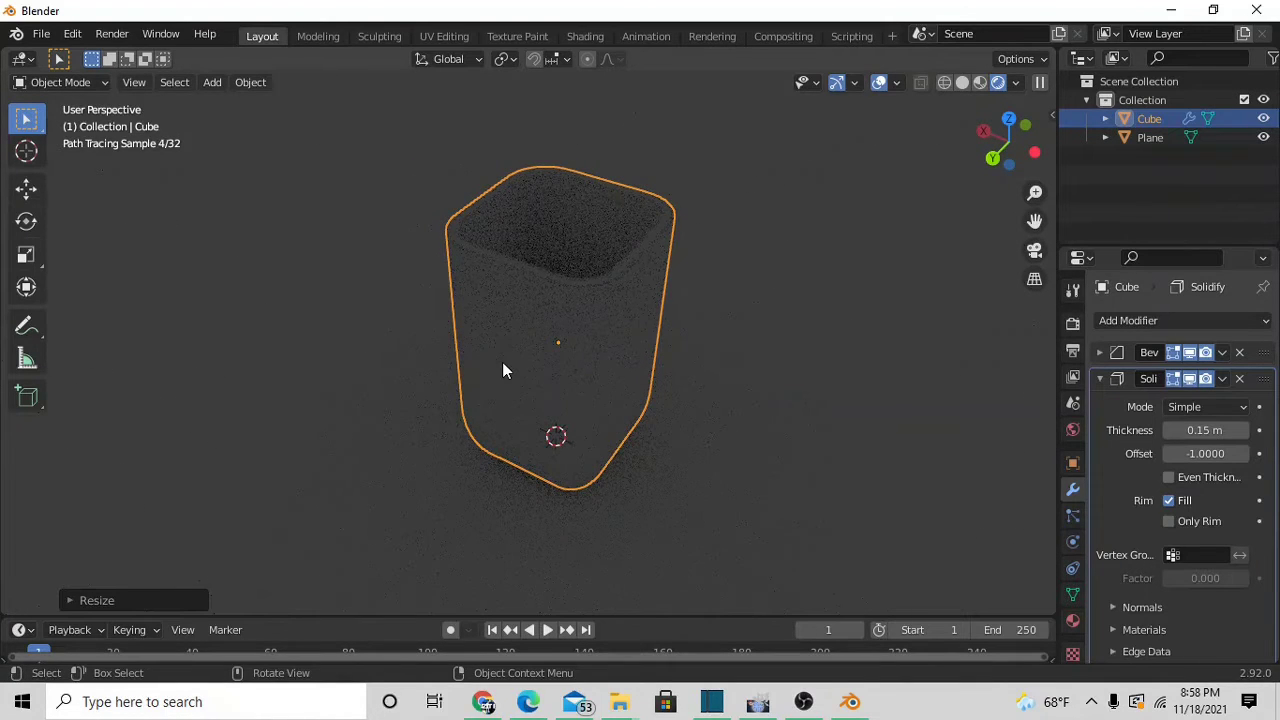
Set the World background colour to white.
{"action": "left_click", "coordinate": [1073, 430]}
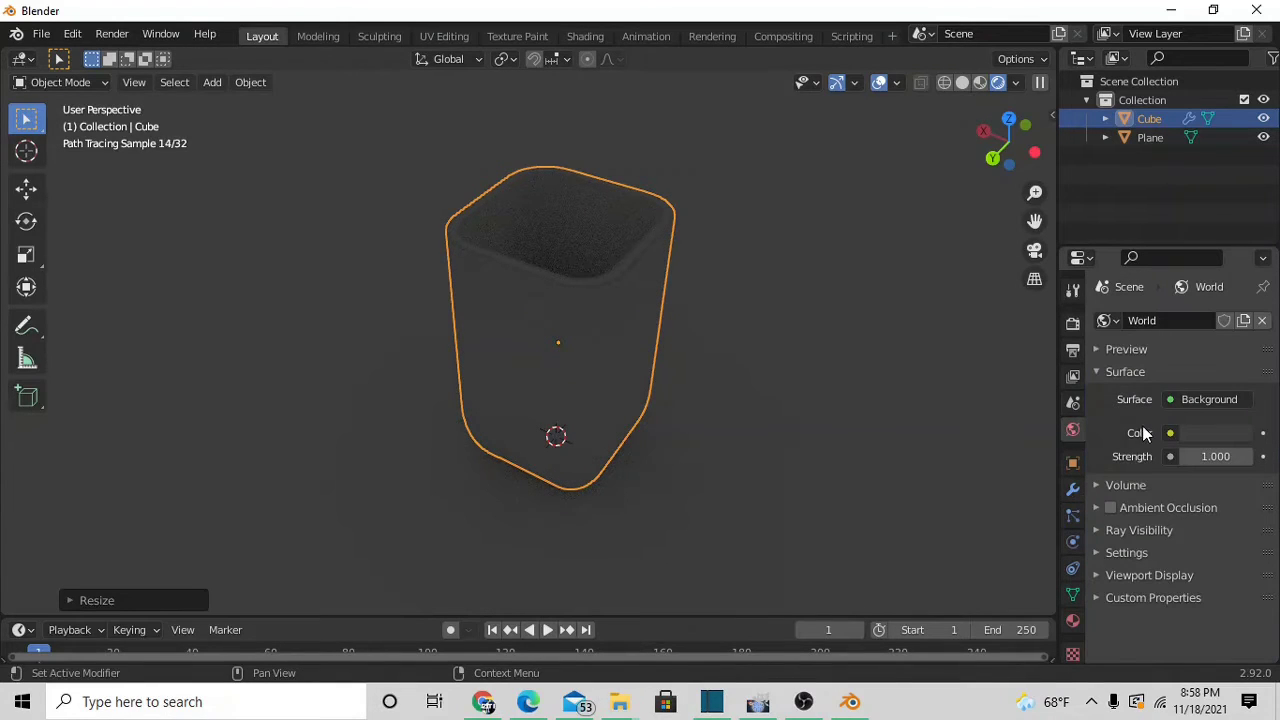
{"action": "left_click", "coordinate": [1212, 433]}
{"action": "left_click_drag", "start_coordinate": [1237, 270], "coordinate": [1243, 162]}
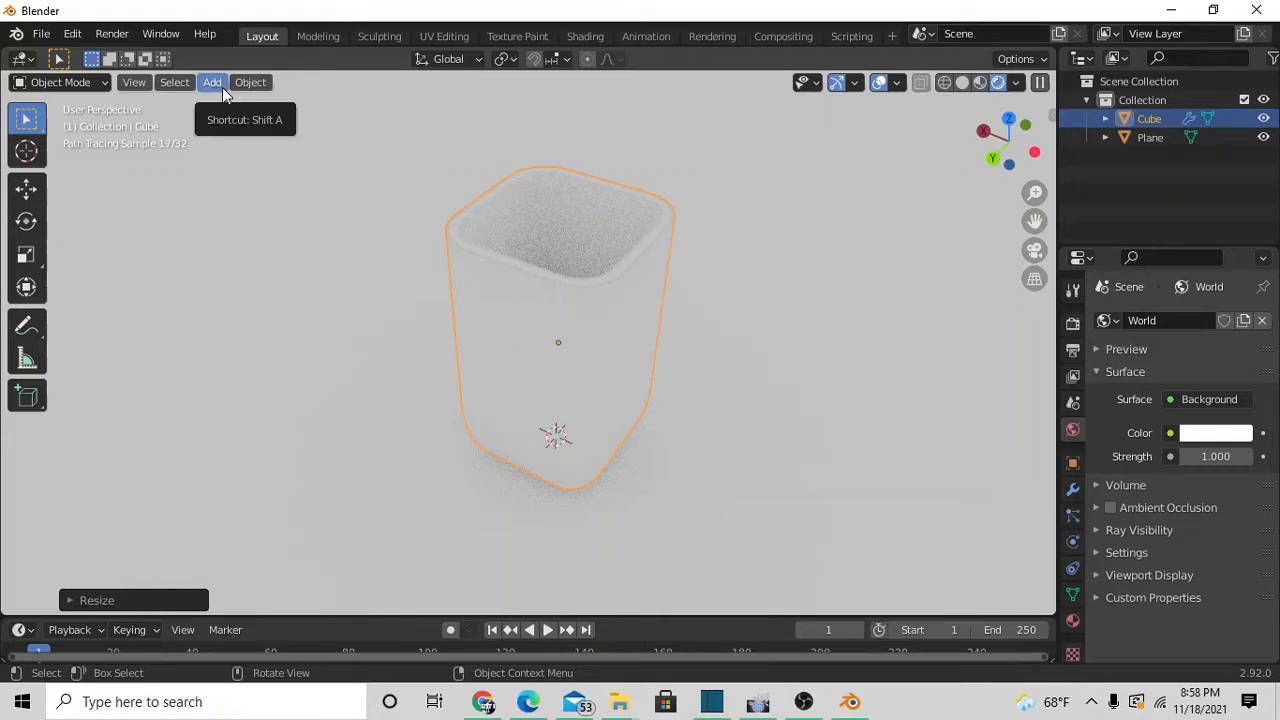
Split the 3D viewport vertically, placing the divider just beside the container.
{"action": "left_click", "coordinate": [145, 85]}
{"action": "mouse_move", "coordinate": [225, 482]}
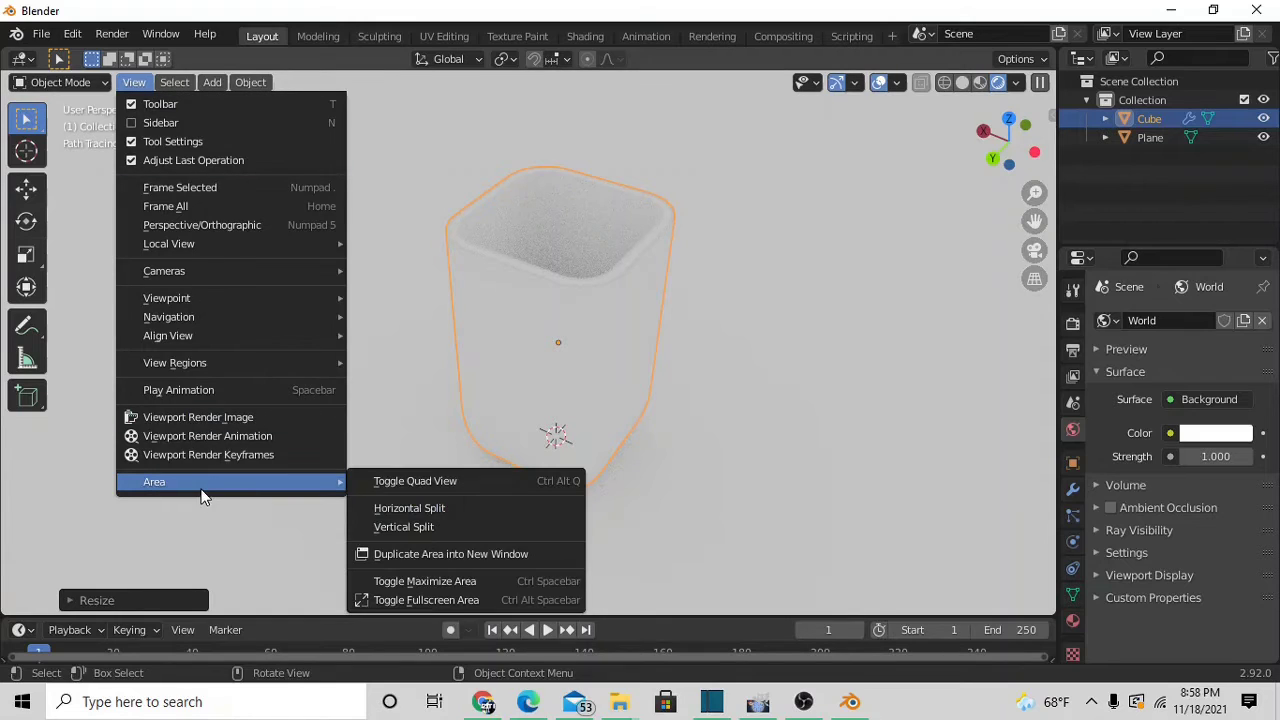
{"action": "left_click", "coordinate": [431, 536]}
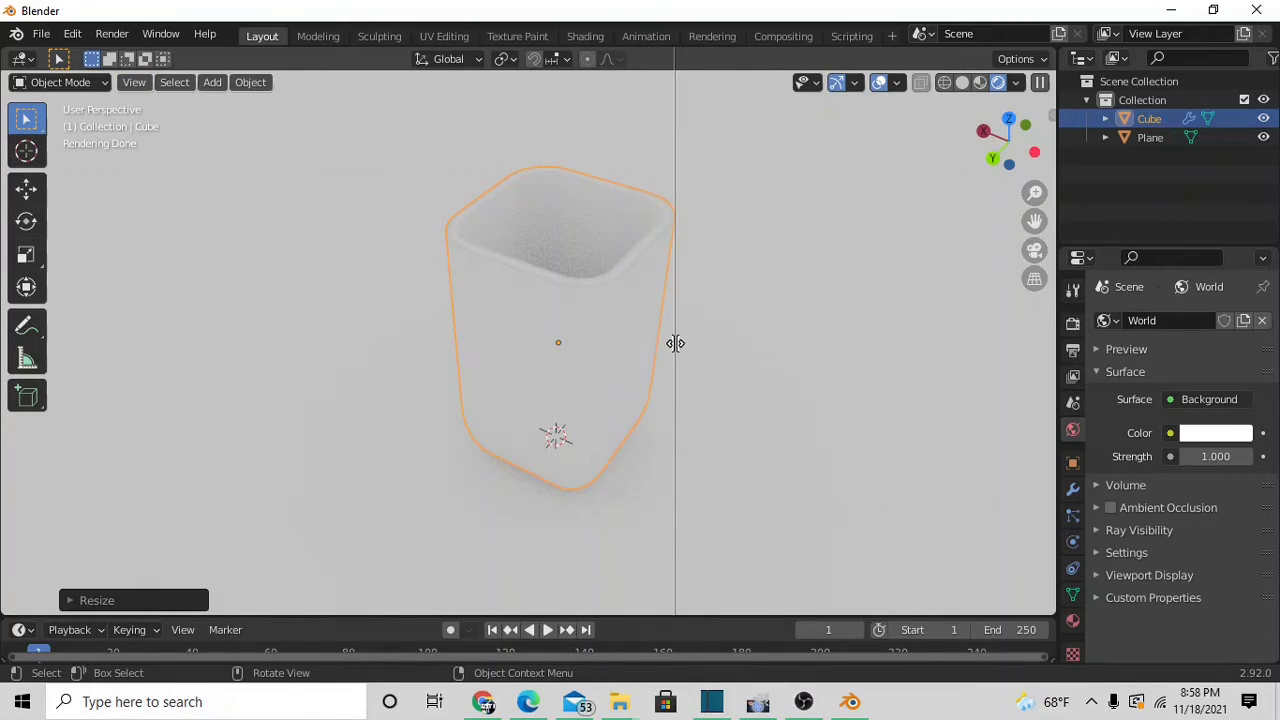
{"action": "left_click", "coordinate": [674, 343]}
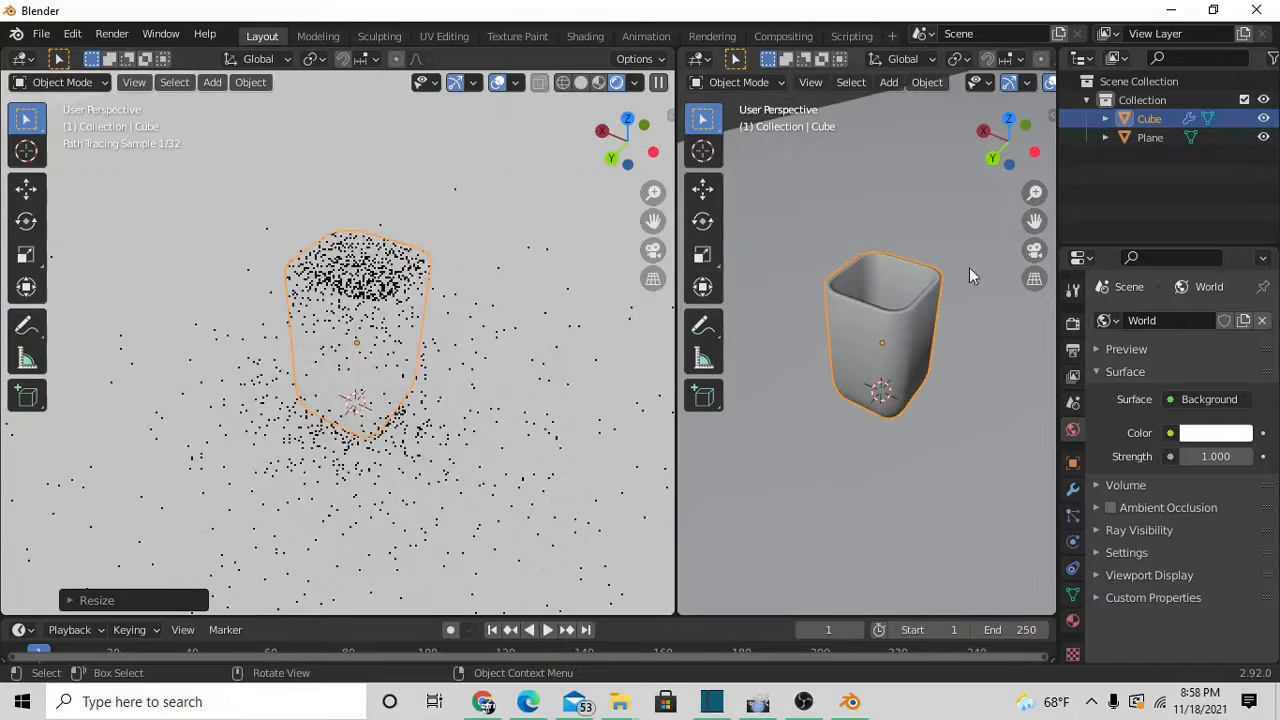
Change the new viewport area to the Shader Editor and collapse its sidebar.
{"action": "left_click", "coordinate": [697, 62]}
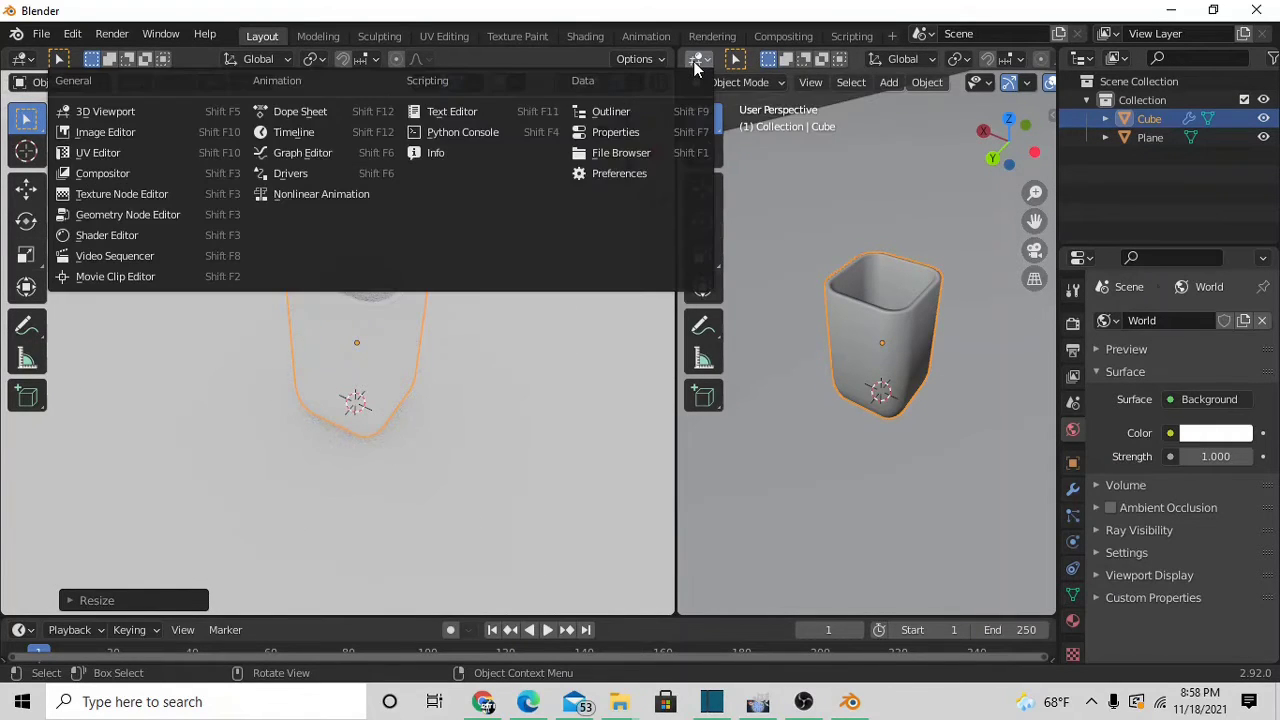
{"action": "left_click", "coordinate": [125, 240]}
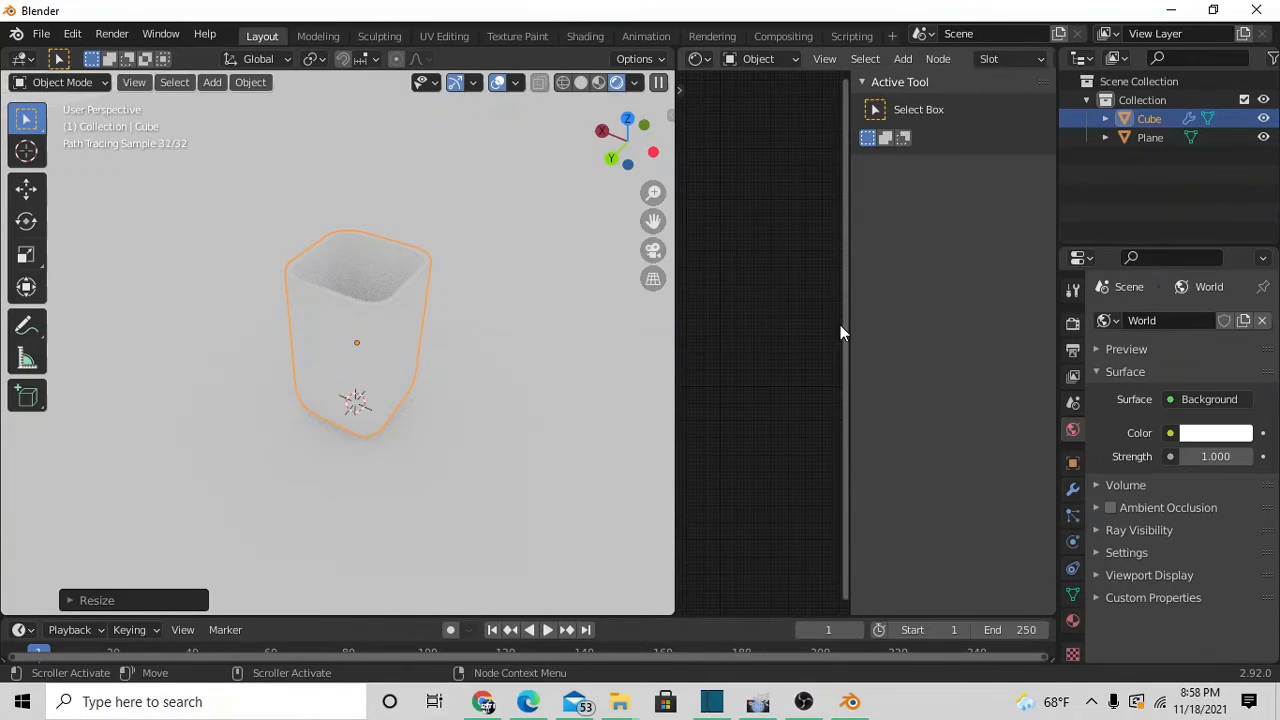
{"action": "left_click_drag", "start_coordinate": [853, 325], "coordinate": [960, 420]}
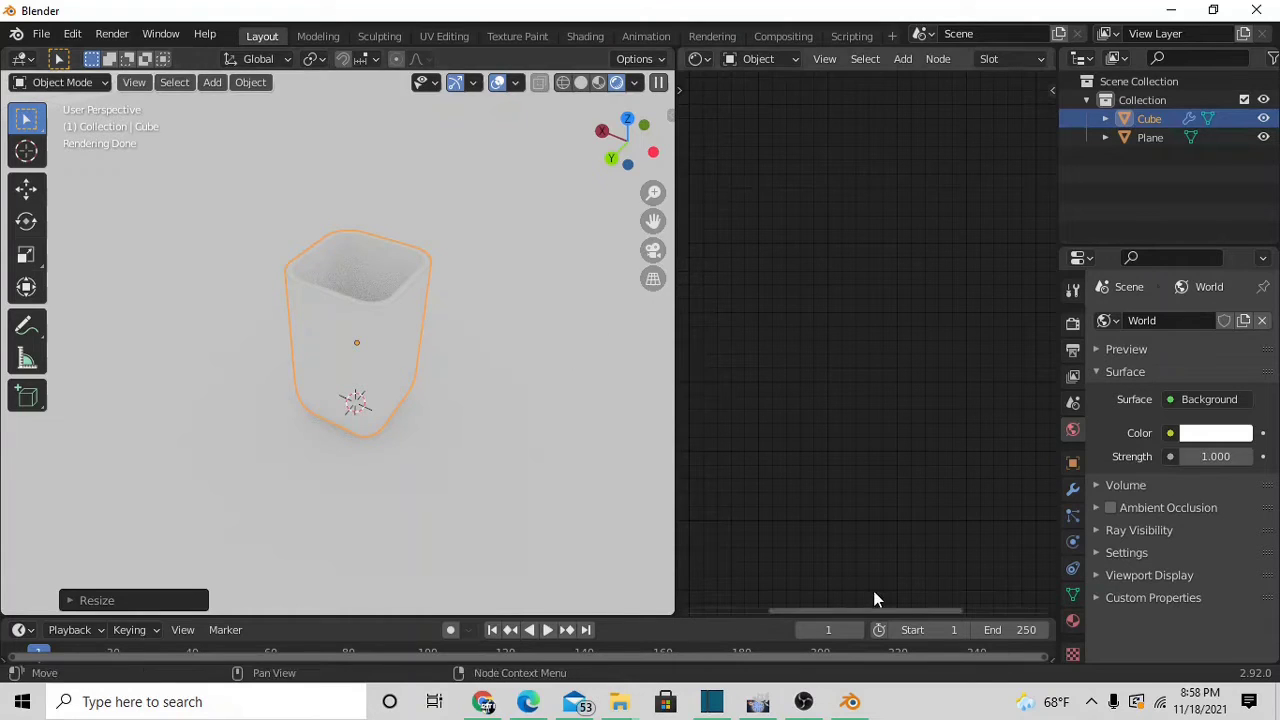
Create a new material for the container and select its Principled BSDF node.
{"action": "left_click", "coordinate": [1075, 628]}
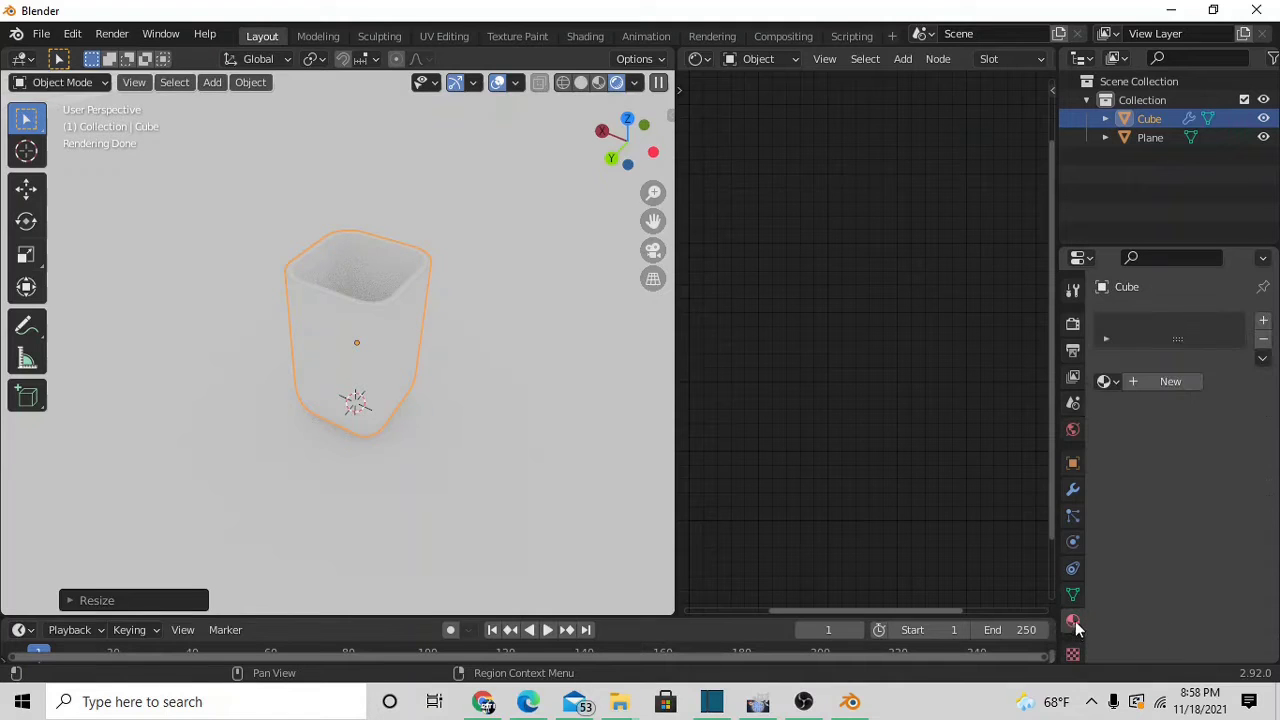
{"action": "left_click", "coordinate": [1150, 386]}
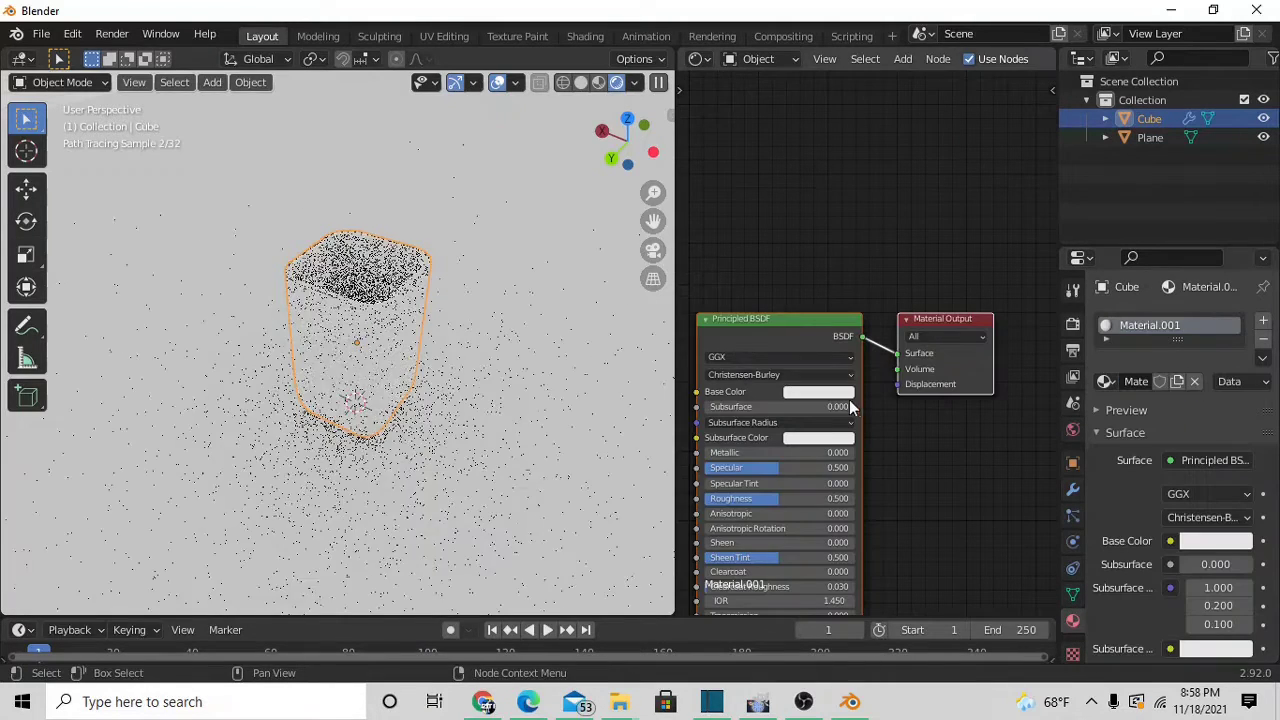
{"action": "left_click", "coordinate": [794, 325]}
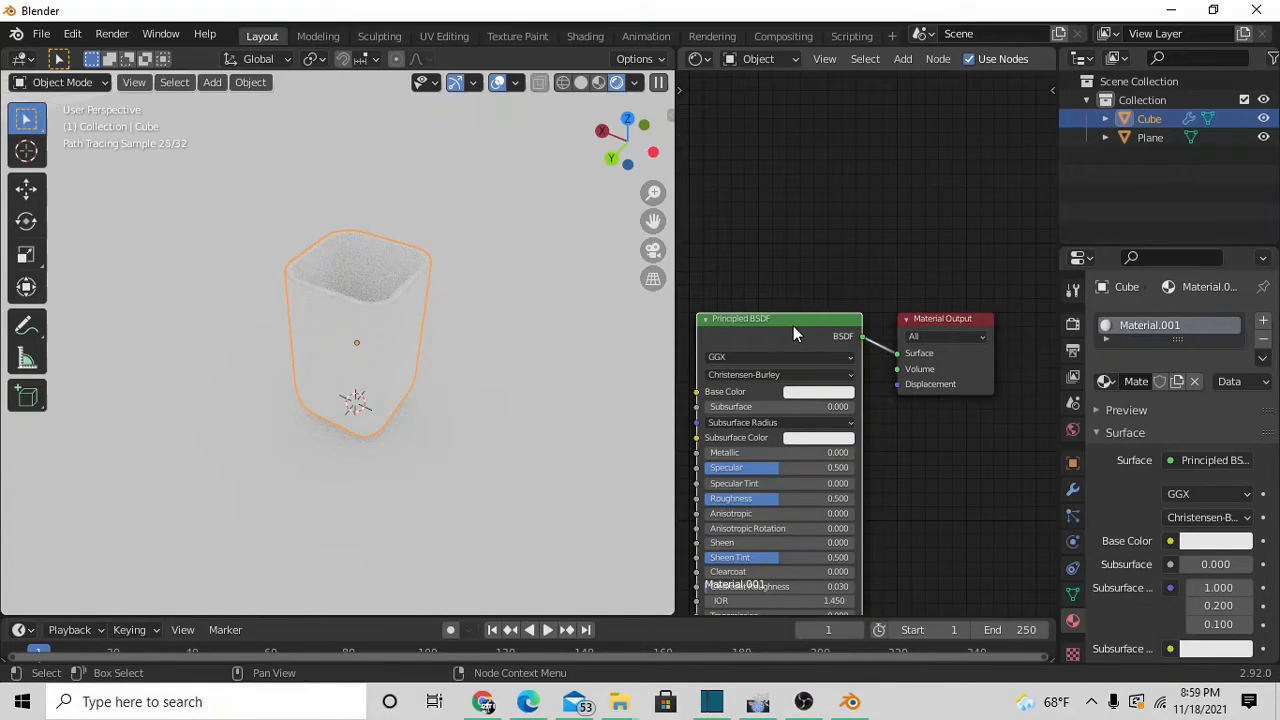
Delete the Principled BSDF node from the container's material.
{"action": "key", "text": "x"}
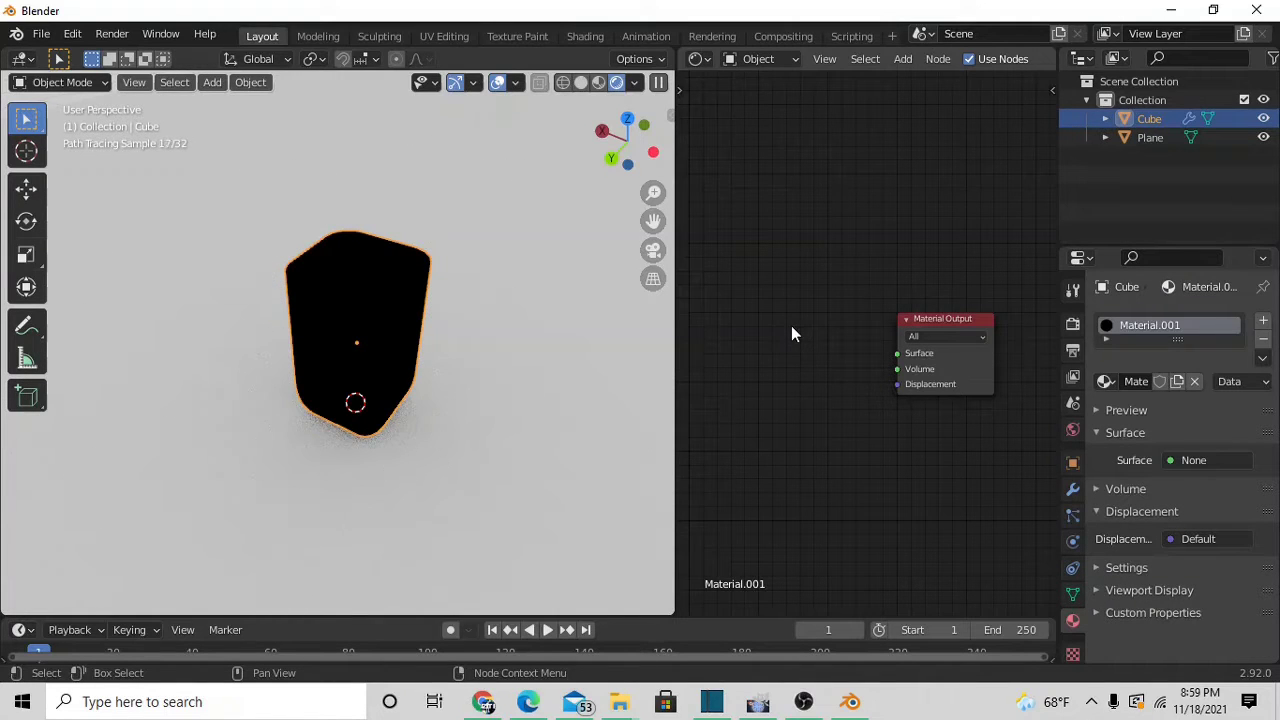
{"action": "right_click", "coordinate": [791, 334]}
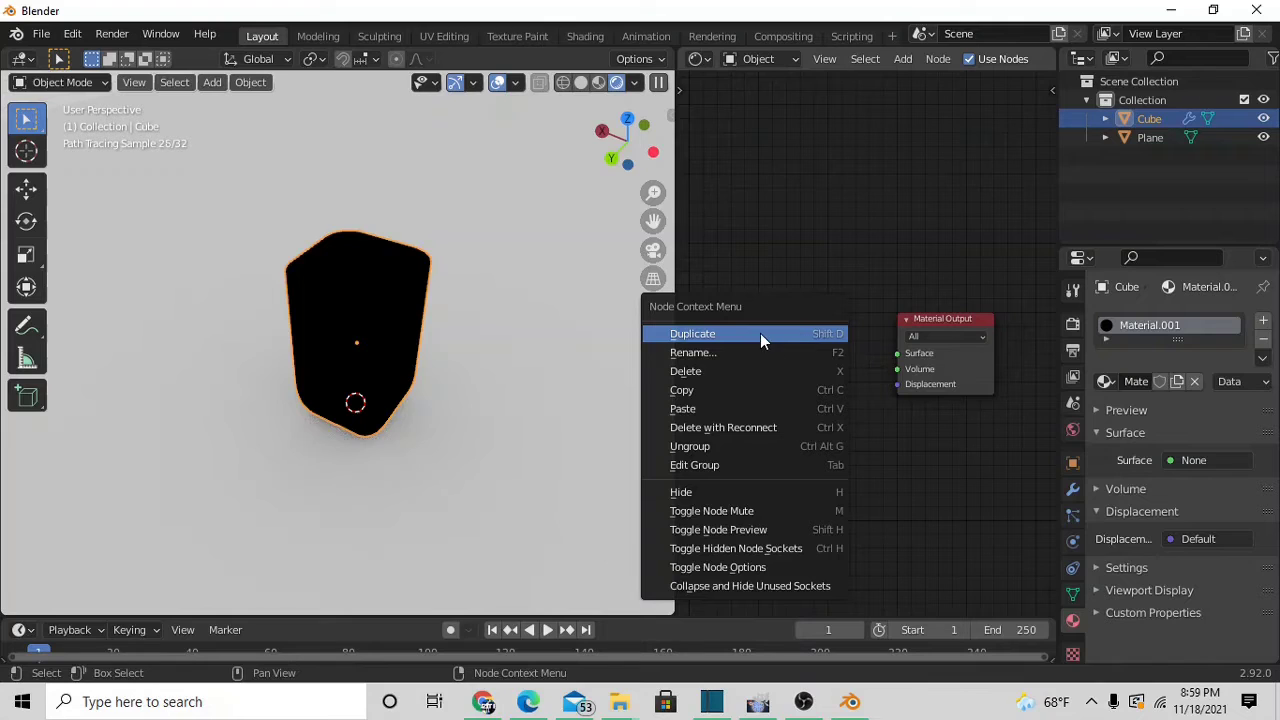
{"action": "scroll", "coordinate": [781, 235], "scroll_direction": "up", "scroll_amount": 1}
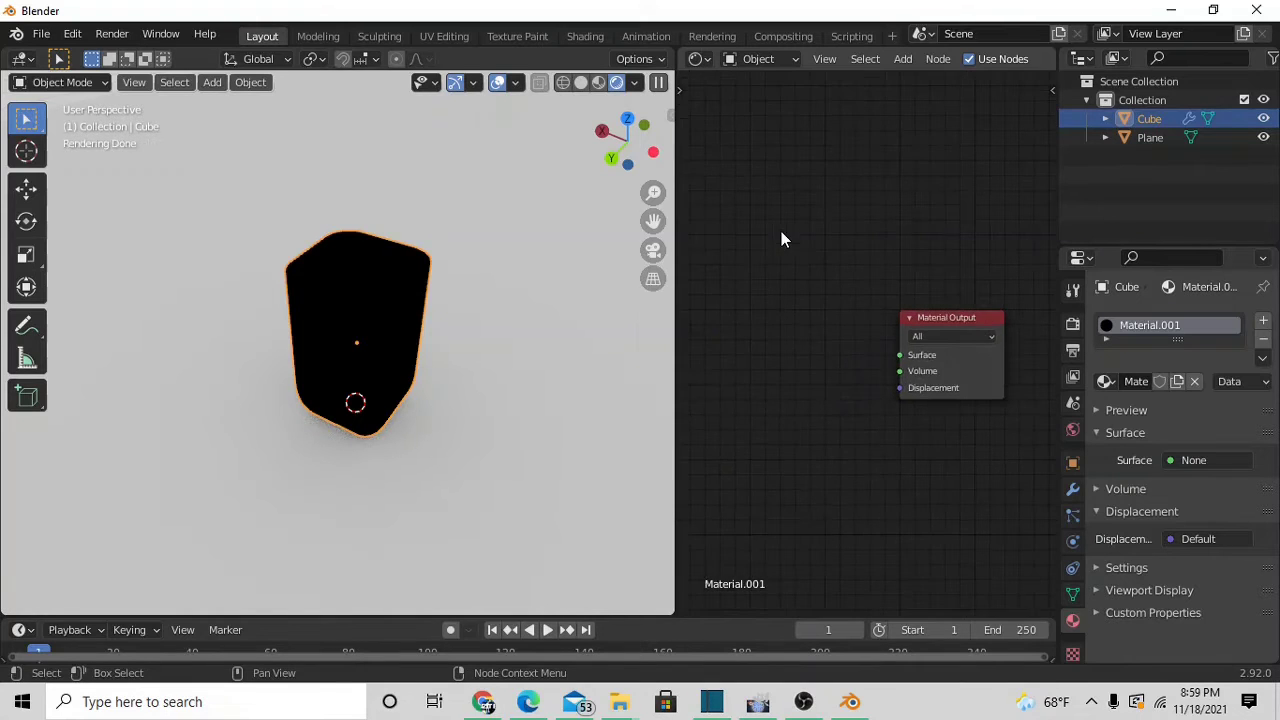
{"action": "scroll", "coordinate": [820, 345], "scroll_direction": "up", "scroll_amount": 1}
{"action": "right_click", "coordinate": [825, 348]}
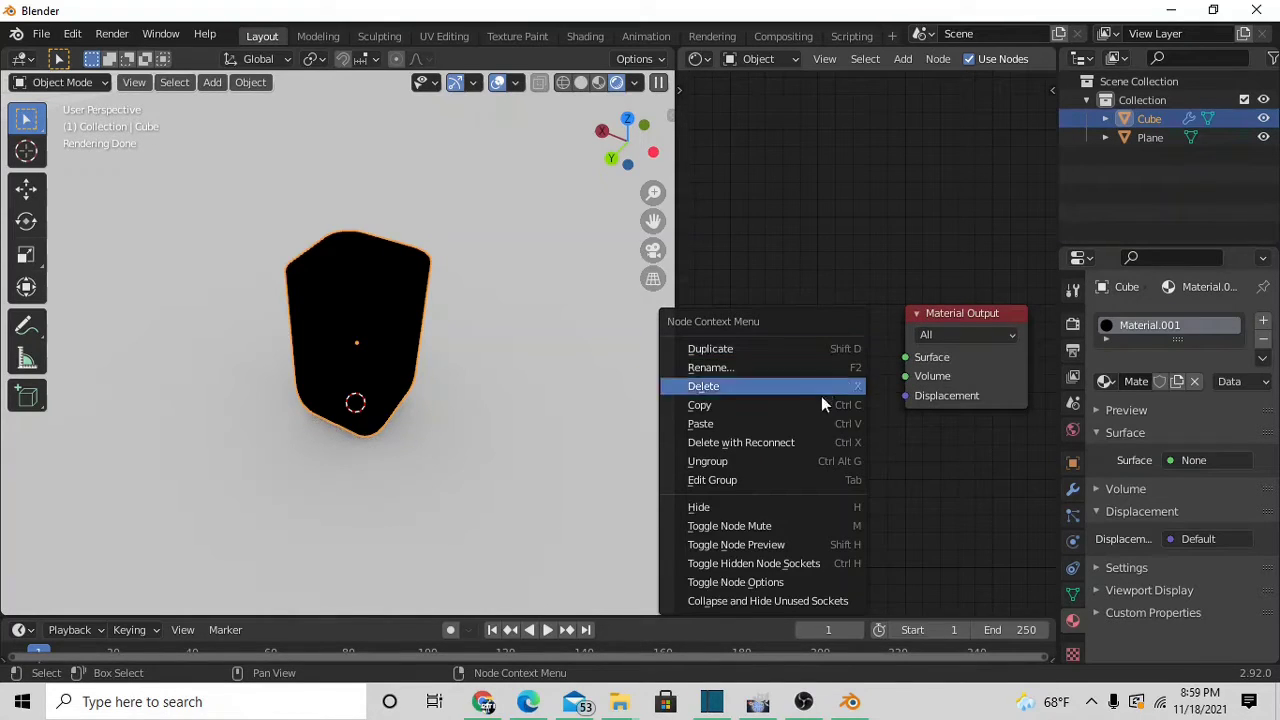
{"action": "scroll", "coordinate": [870, 330], "scroll_direction": "down", "scroll_amount": 1}
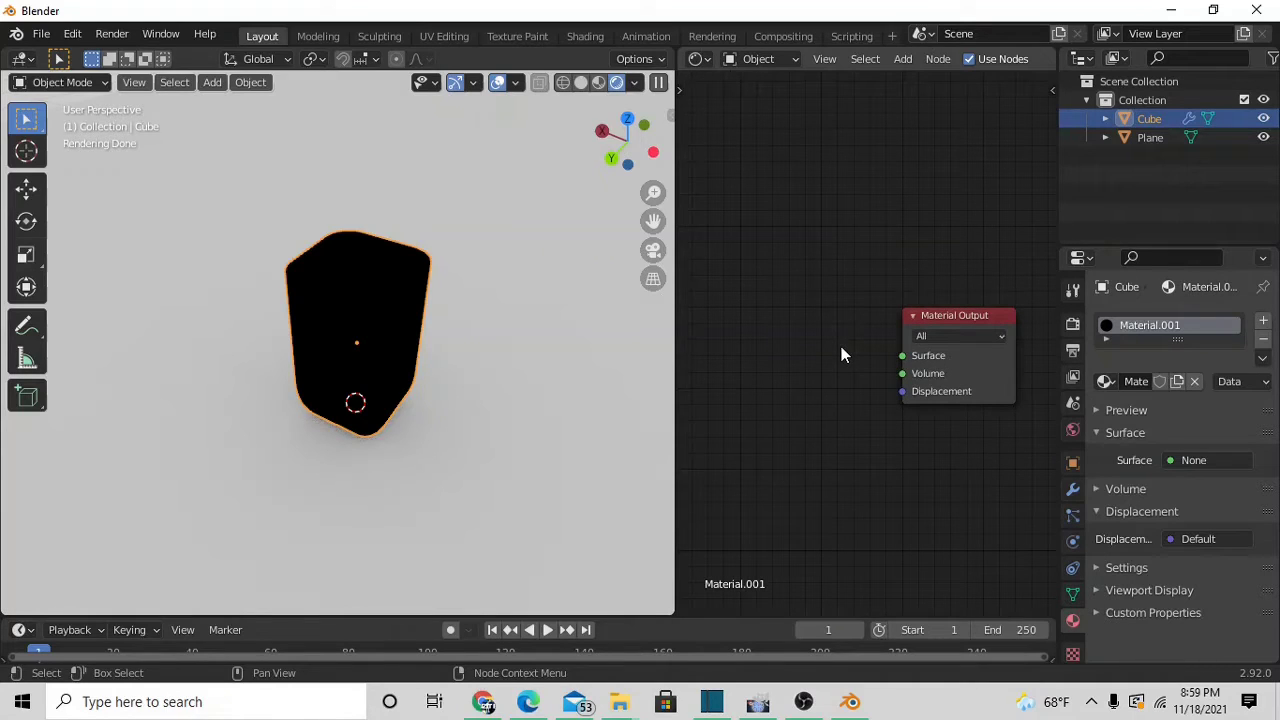
Add a Glass BSDF shader node and connect its BSDF output to the Surface input of the Material Output.
{"action": "key", "text": "shift+a"}
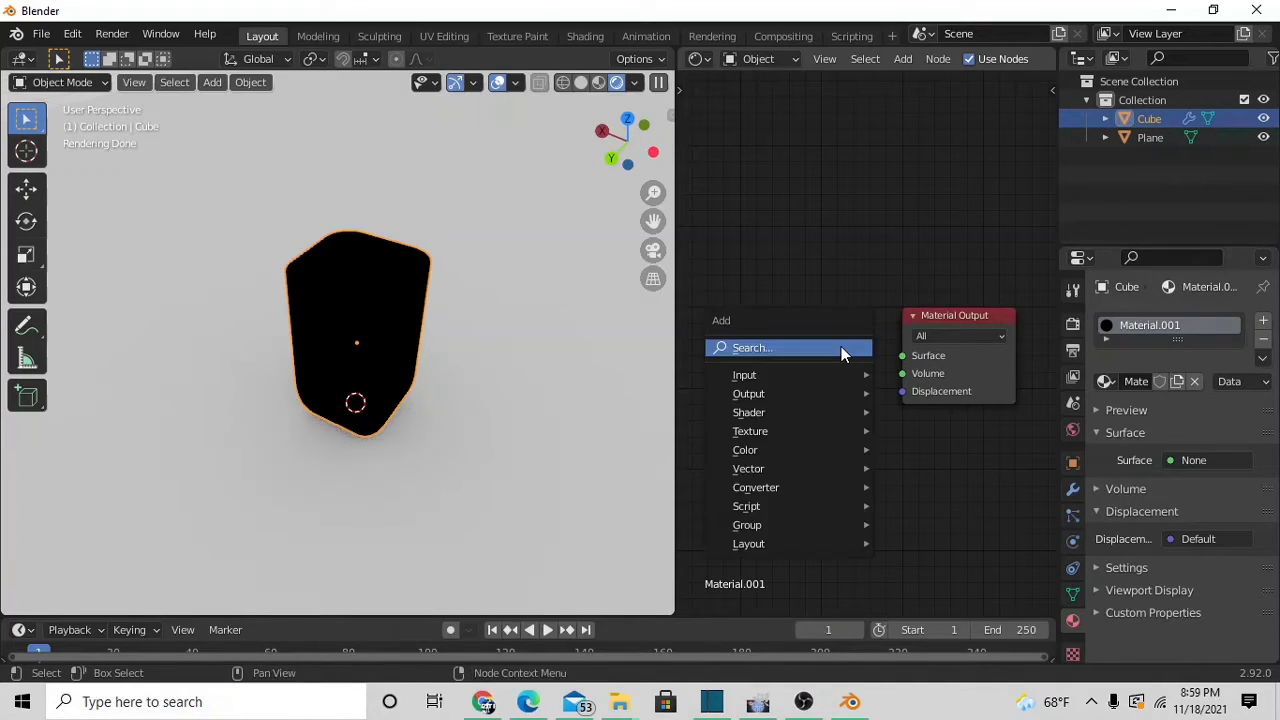
{"action": "left_click", "coordinate": [770, 375]}
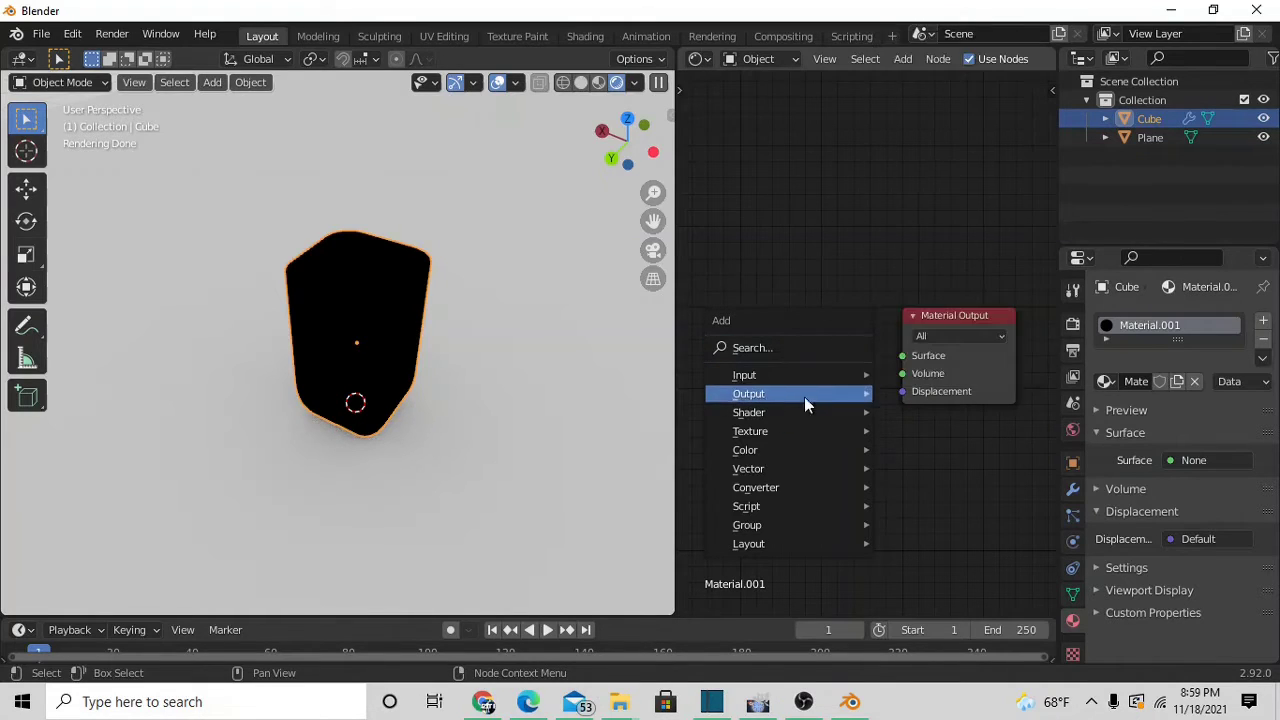
{"action": "mouse_move", "coordinate": [773, 413]}
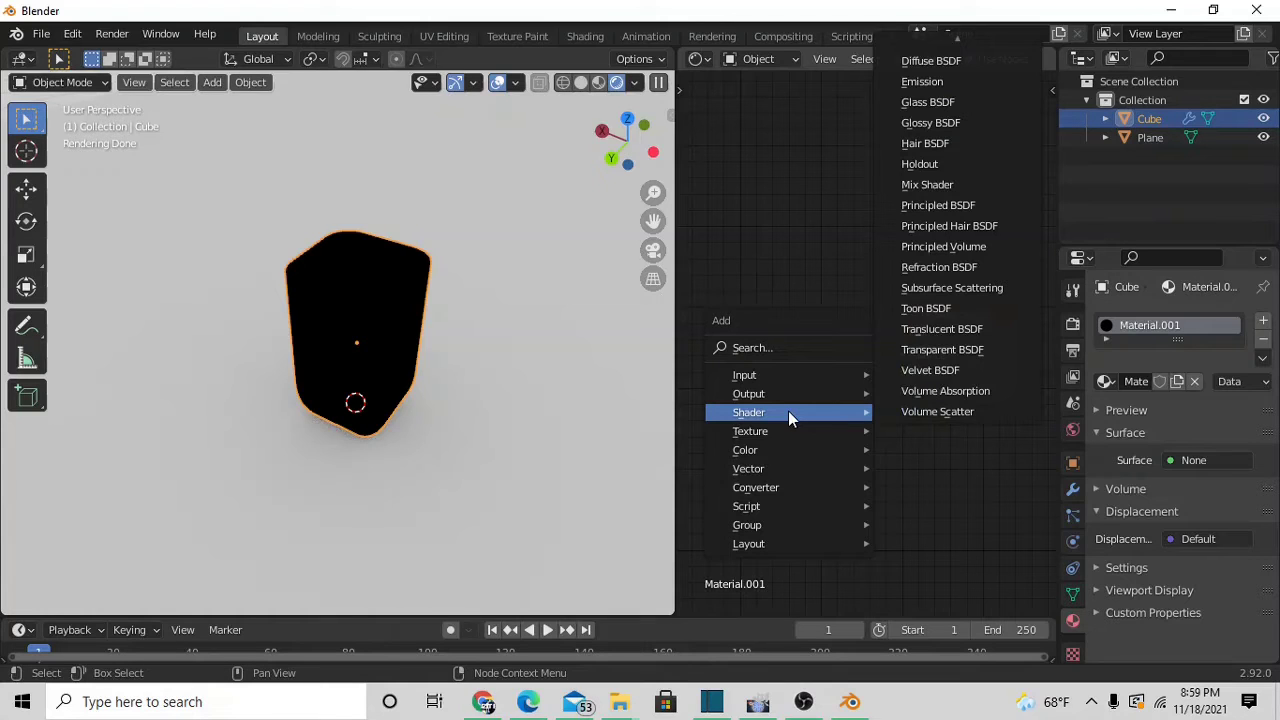
{"action": "left_click", "coordinate": [963, 101]}
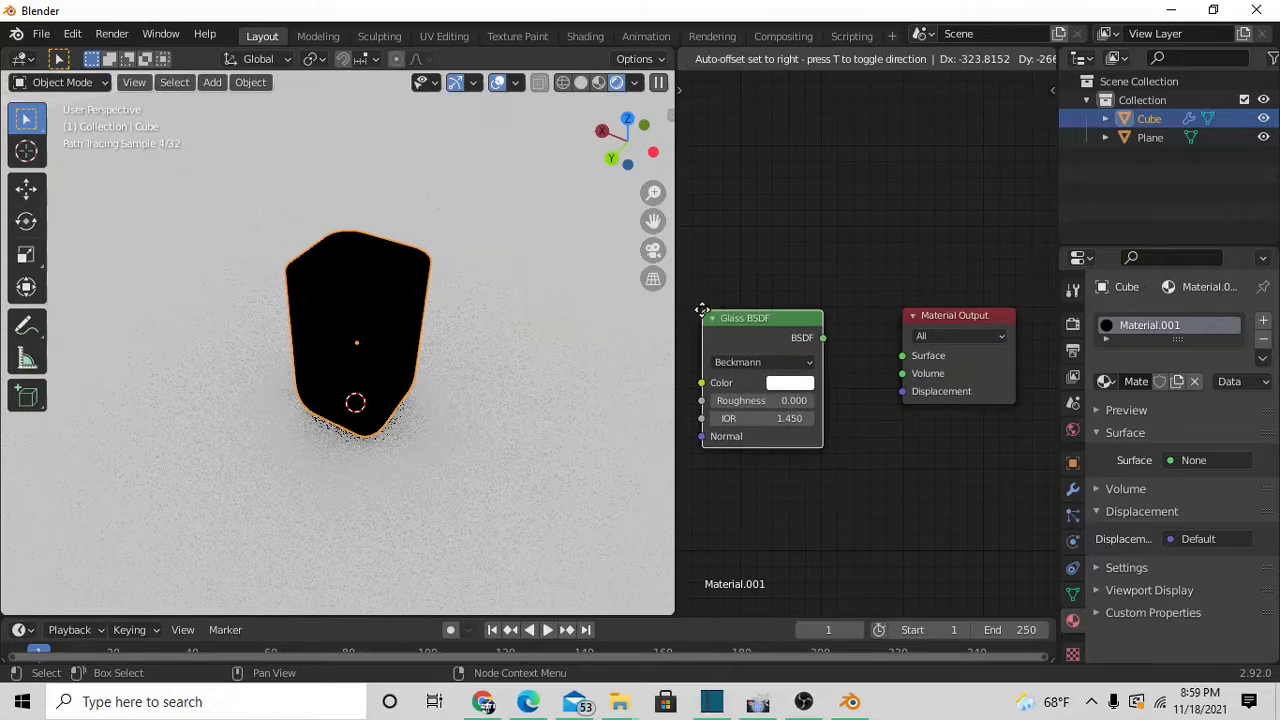
{"action": "left_click", "coordinate": [706, 312]}
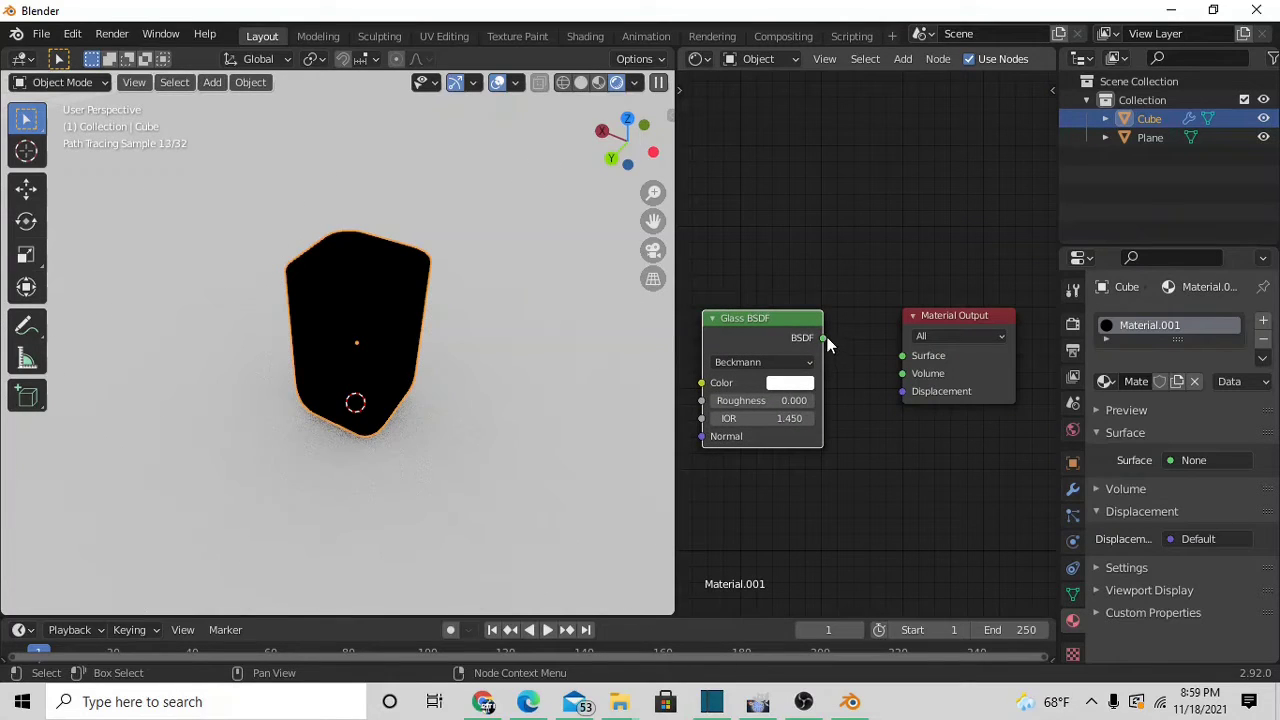
{"action": "left_click_drag", "start_coordinate": [824, 337], "coordinate": [902, 355]}
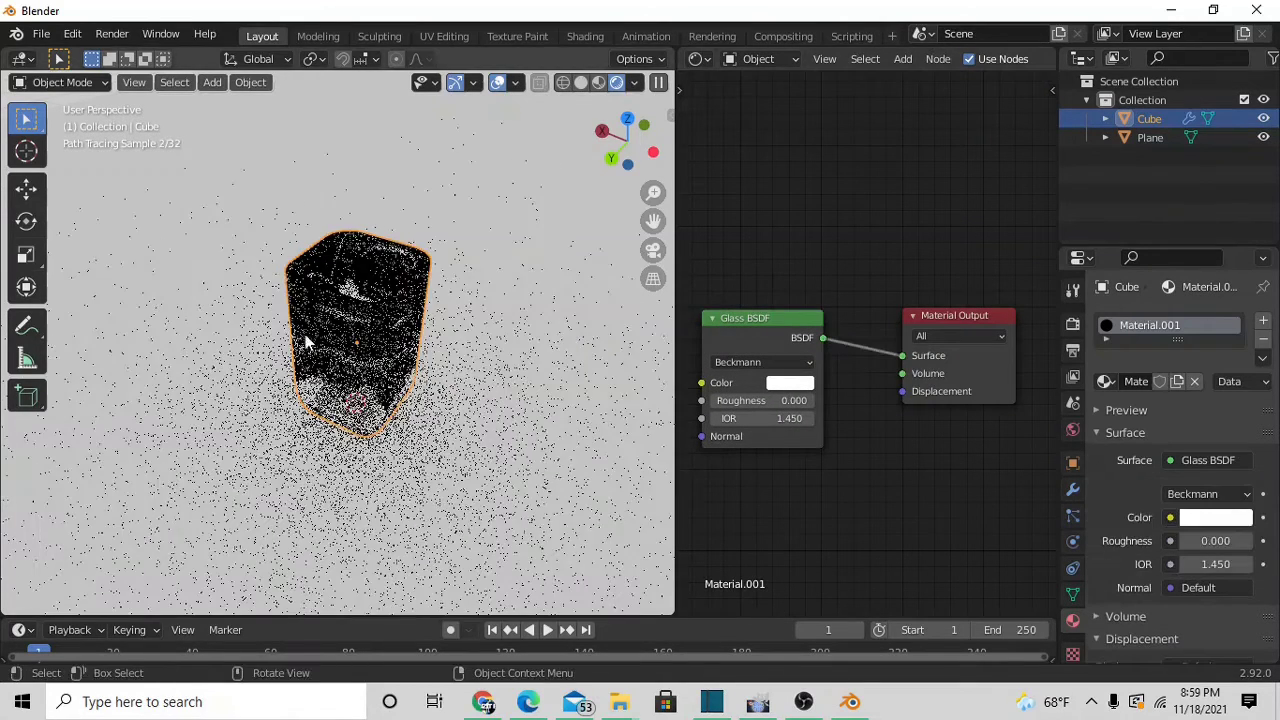
Try IOR values of 0.95 and 1.85 on the Glass BSDF node to compare the container's look.
{"action": "scroll", "coordinate": [414, 332], "scroll_direction": "up", "scroll_amount": 2}
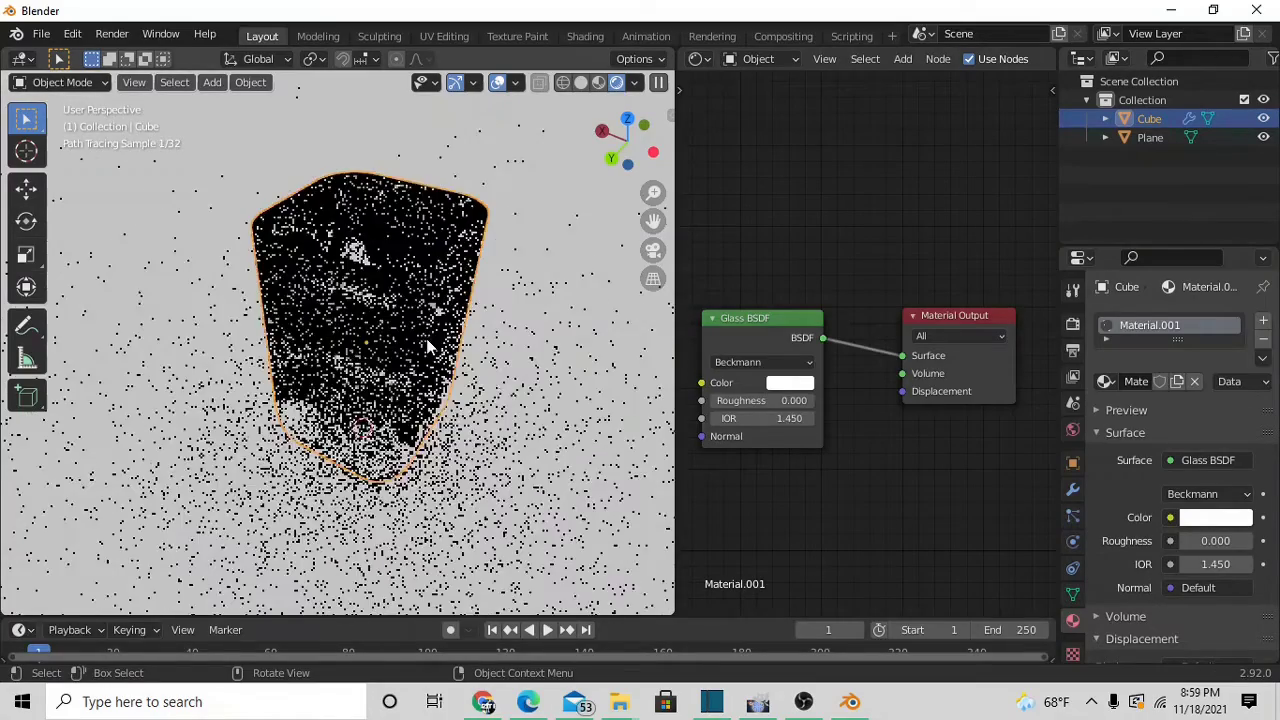
{"action": "mouse_move", "coordinate": [480, 408]}
{"action": "middle_mouse_down"}
{"action": "mouse_move", "coordinate": [378, 431]}
{"action": "mouse_move", "coordinate": [335, 348]}
{"action": "mouse_move", "coordinate": [375, 345]}
{"action": "middle_mouse_up"}
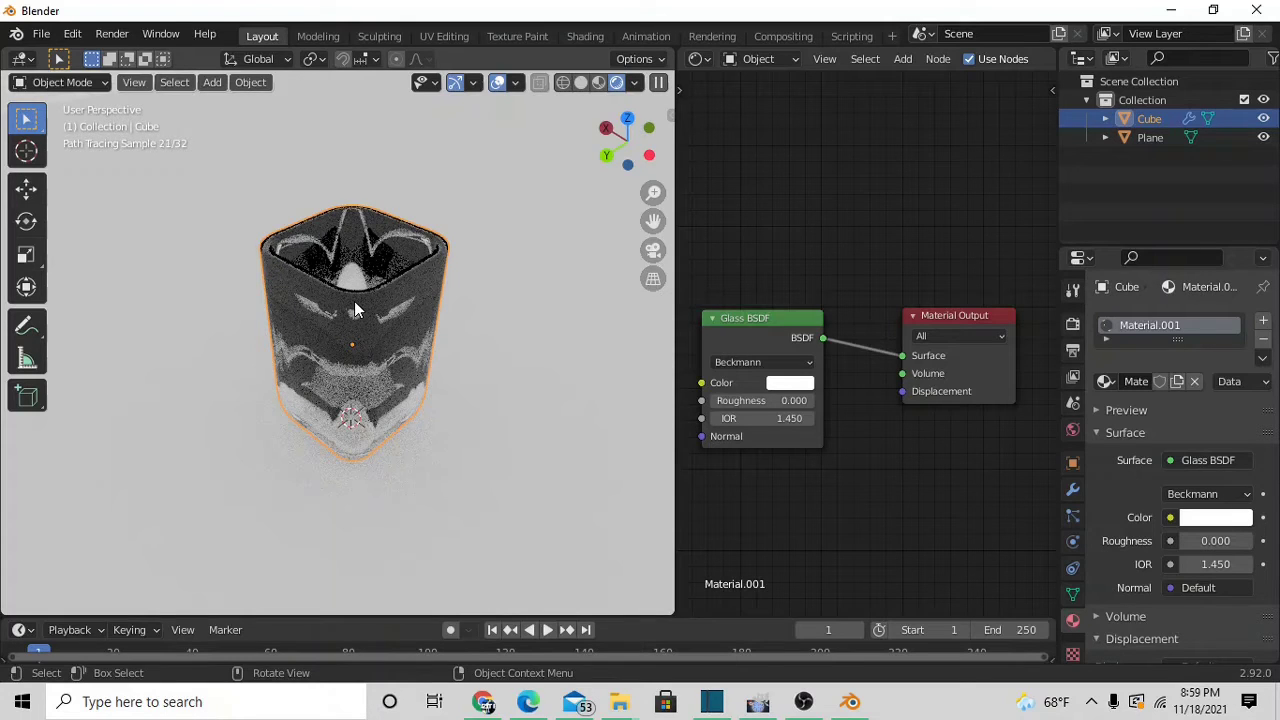
{"action": "mouse_move", "coordinate": [391, 339]}
{"action": "middle_mouse_down"}
{"action": "mouse_move", "coordinate": [447, 409]}
{"action": "mouse_move", "coordinate": [500, 420]}
{"action": "mouse_move", "coordinate": [430, 386]}
{"action": "mouse_move", "coordinate": [293, 380]}
{"action": "mouse_move", "coordinate": [370, 365]}
{"action": "middle_mouse_up"}
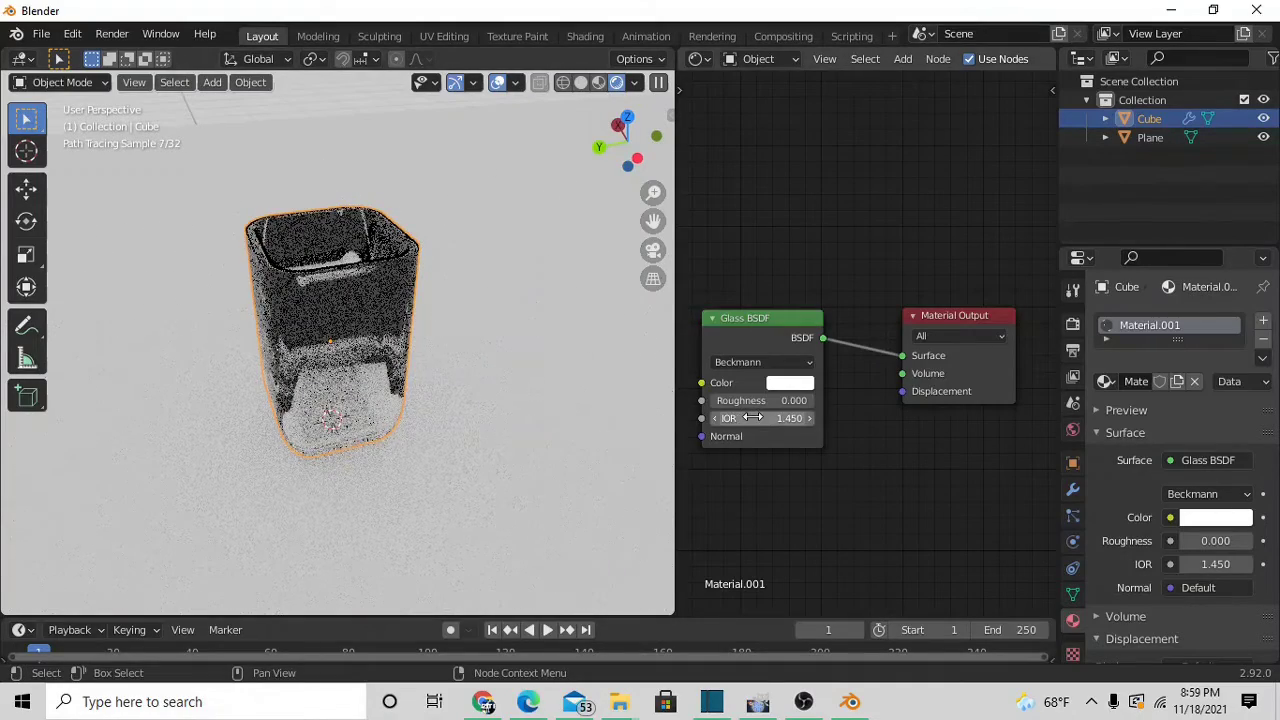
{"action": "mouse_move", "coordinate": [752, 418]}
{"action": "left_mouse_down"}
{"action": "mouse_move", "coordinate": [708, 418]}
{"action": "mouse_move", "coordinate": [748, 418]}
{"action": "left_mouse_up"}
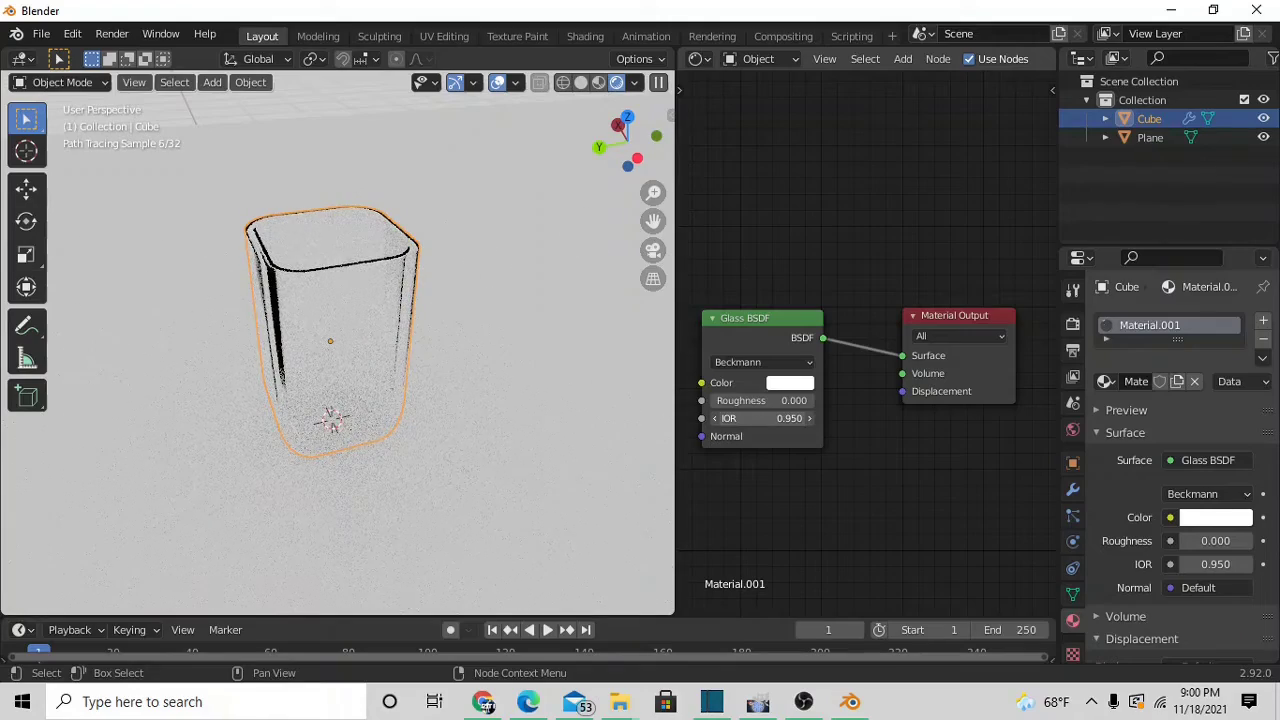
{"action": "left_click", "coordinate": [715, 418]}
{"action": "left_click", "coordinate": [715, 418]}
{"action": "left_click", "coordinate": [715, 418]}
{"action": "left_click", "coordinate": [715, 418]}
{"action": "left_click", "coordinate": [715, 418]}
{"action": "left_click_drag", "start_coordinate": [744, 418], "coordinate": [755, 418]}
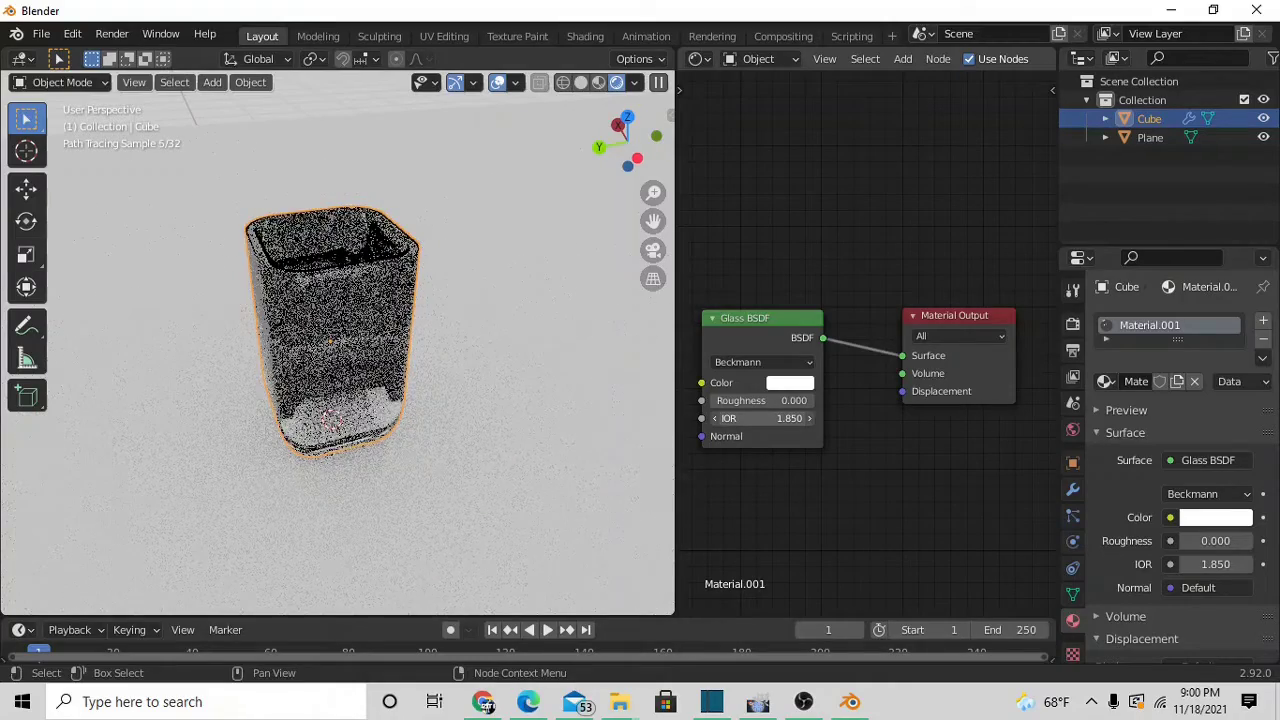
Try IOR values of 0.35 and 1.35 on the Glass BSDF node.
{"action": "left_click", "coordinate": [810, 418]}
{"action": "left_click", "coordinate": [810, 418]}
{"action": "left_click", "coordinate": [810, 418]}
{"action": "left_click", "coordinate": [810, 418]}
{"action": "left_click", "coordinate": [810, 418]}
{"action": "left_click_drag", "start_coordinate": [808, 418], "coordinate": [801, 418]}
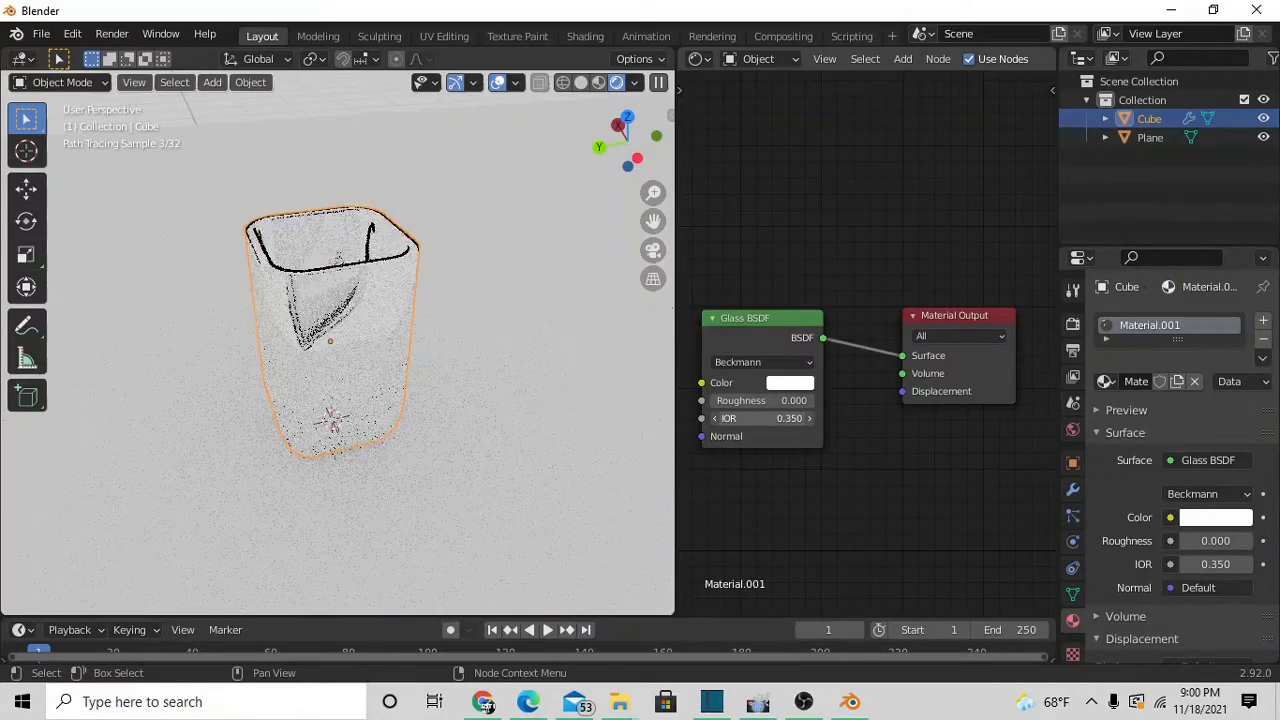
{"action": "left_click_drag", "start_coordinate": [795, 418], "coordinate": [802, 418]}
Try exact IOR values of 1.0 and 1.2 on the Glass BSDF node.
{"action": "left_click", "coordinate": [770, 418]}
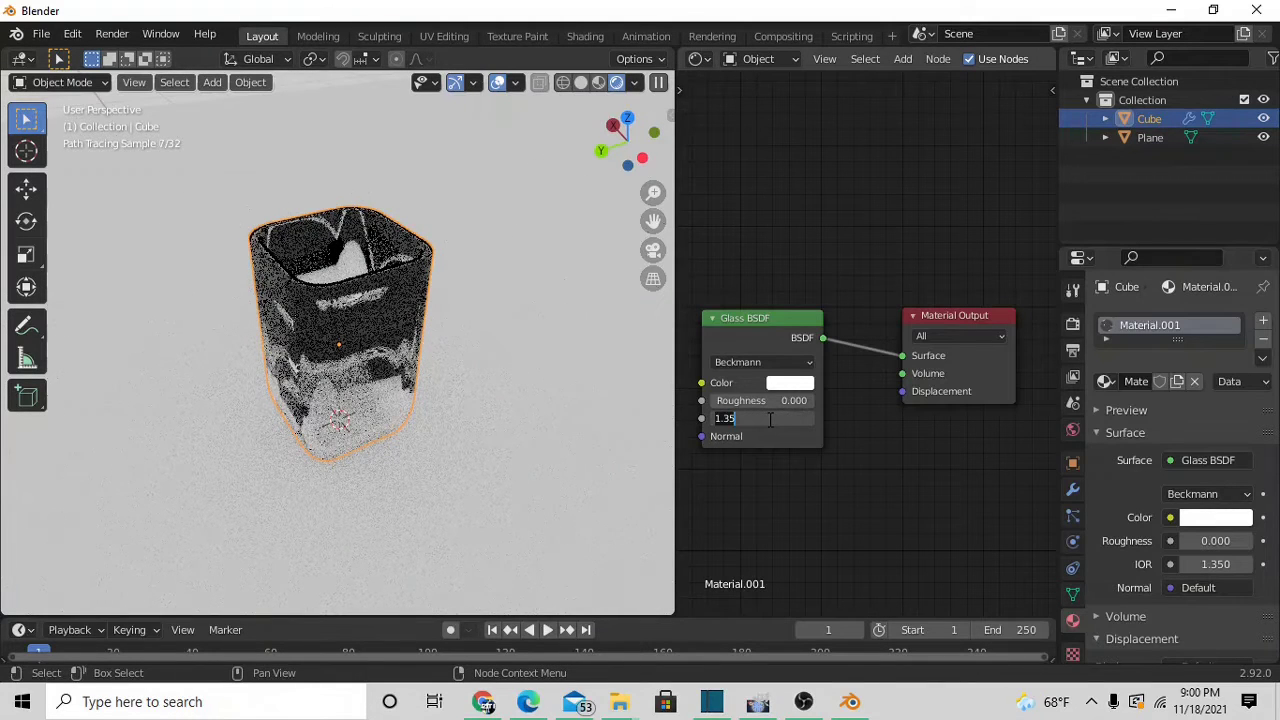
{"action": "type", "text": "1"}
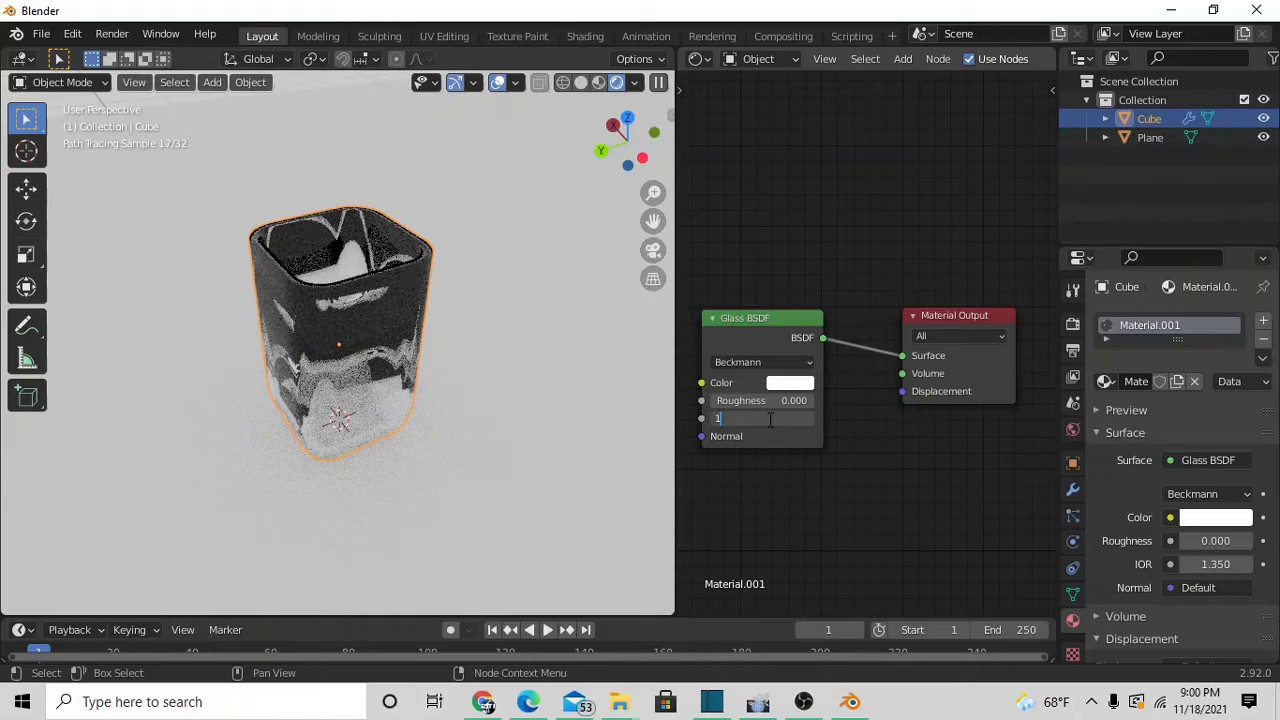
{"action": "type", "text": ".0"}
{"action": "key", "text": "Return"}
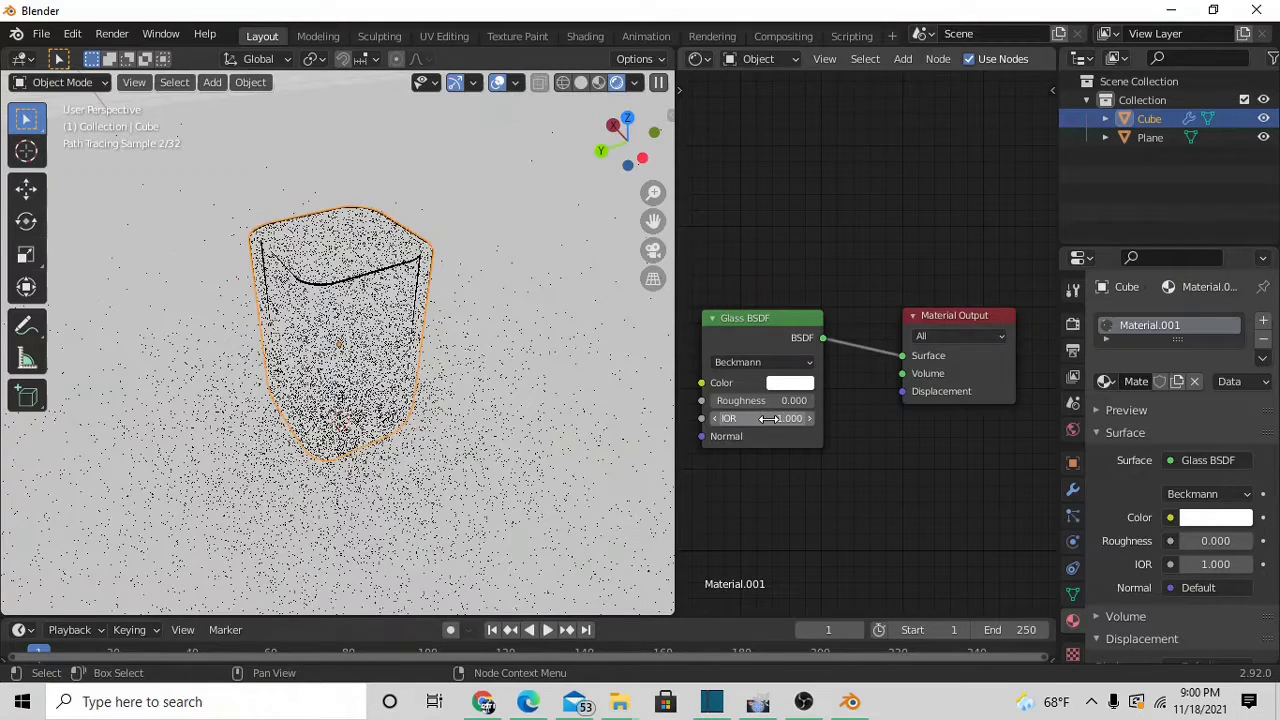
{"action": "left_click", "coordinate": [768, 418]}
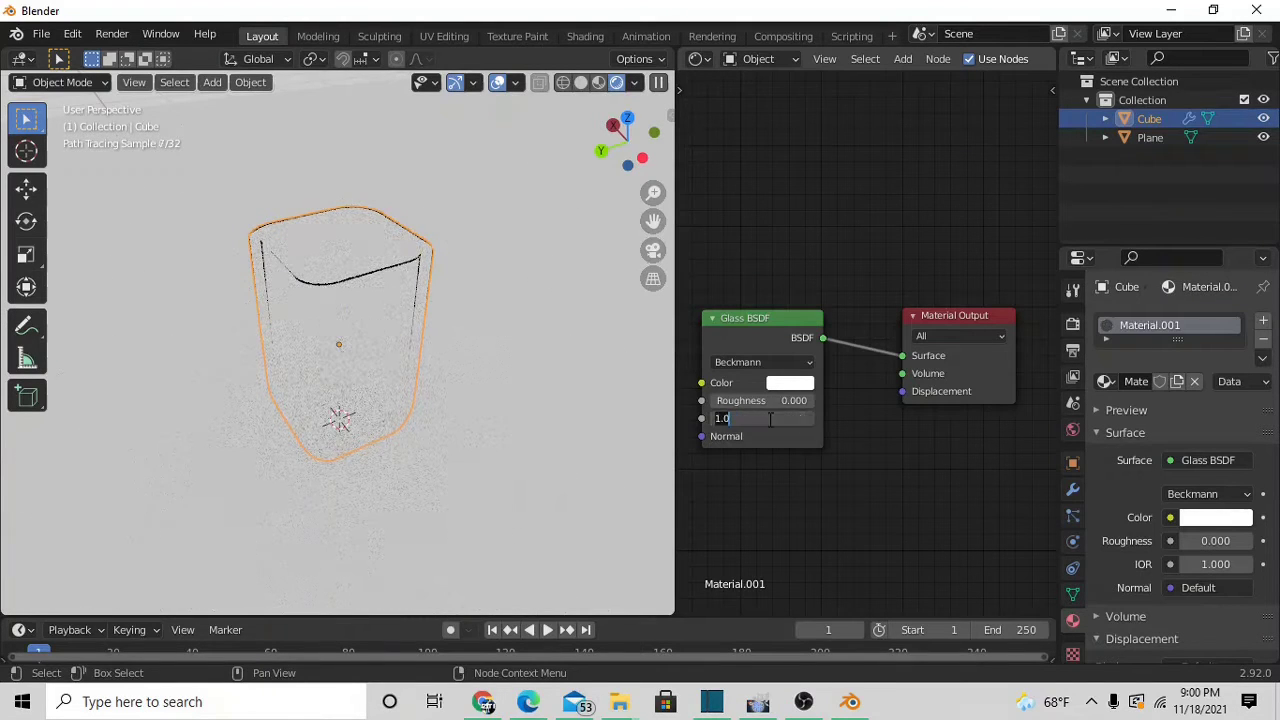
{"action": "type", "text": "1.2"}
{"action": "key", "text": "Return"}
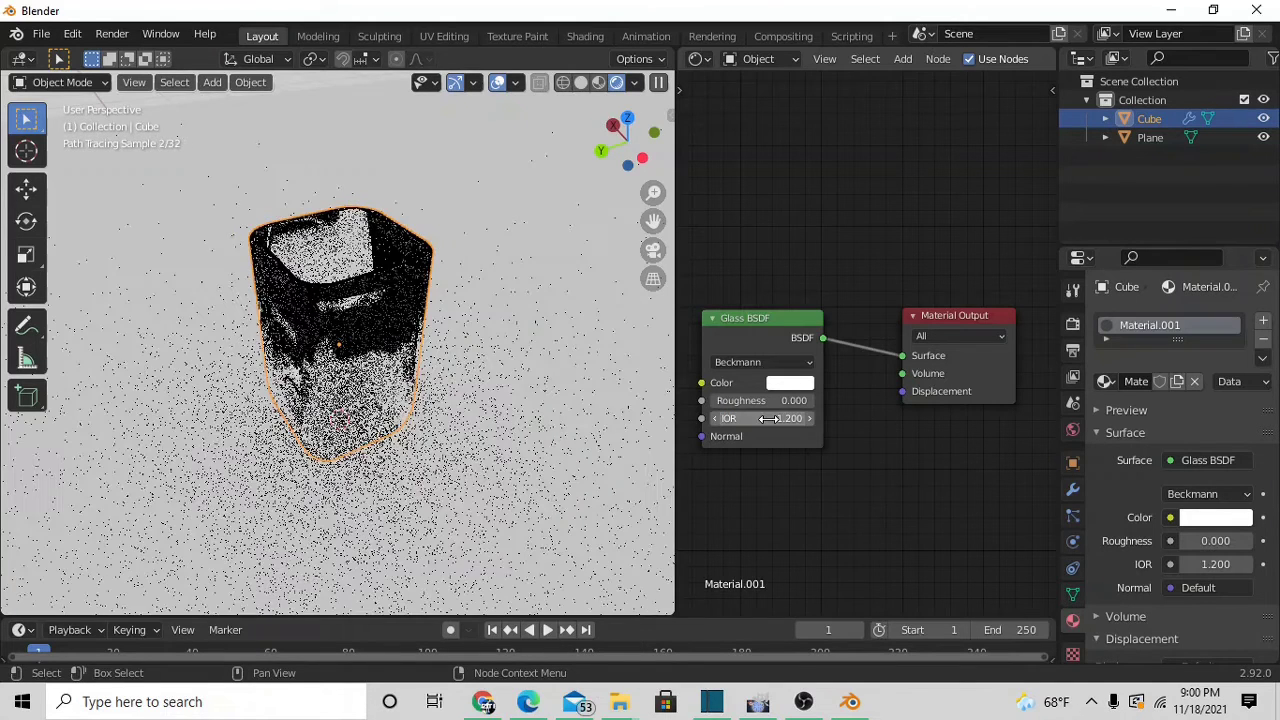
Set the Glass BSDF node's IOR to 1.15 and inspect the container from other angles.
{"action": "mouse_move", "coordinate": [500, 310]}
{"action": "middle_mouse_down"}
{"action": "mouse_move", "coordinate": [447, 317]}
{"action": "mouse_move", "coordinate": [487, 321]}
{"action": "mouse_move", "coordinate": [537, 294]}
{"action": "mouse_move", "coordinate": [563, 323]}
{"action": "mouse_move", "coordinate": [493, 318]}
{"action": "mouse_move", "coordinate": [435, 350]}
{"action": "mouse_move", "coordinate": [456, 373]}
{"action": "middle_mouse_up"}
{"action": "scroll", "coordinate": [435, 350], "scroll_direction": "up", "scroll_amount": 5}
{"action": "scroll", "coordinate": [435, 350], "scroll_direction": "down", "scroll_amount": 3}
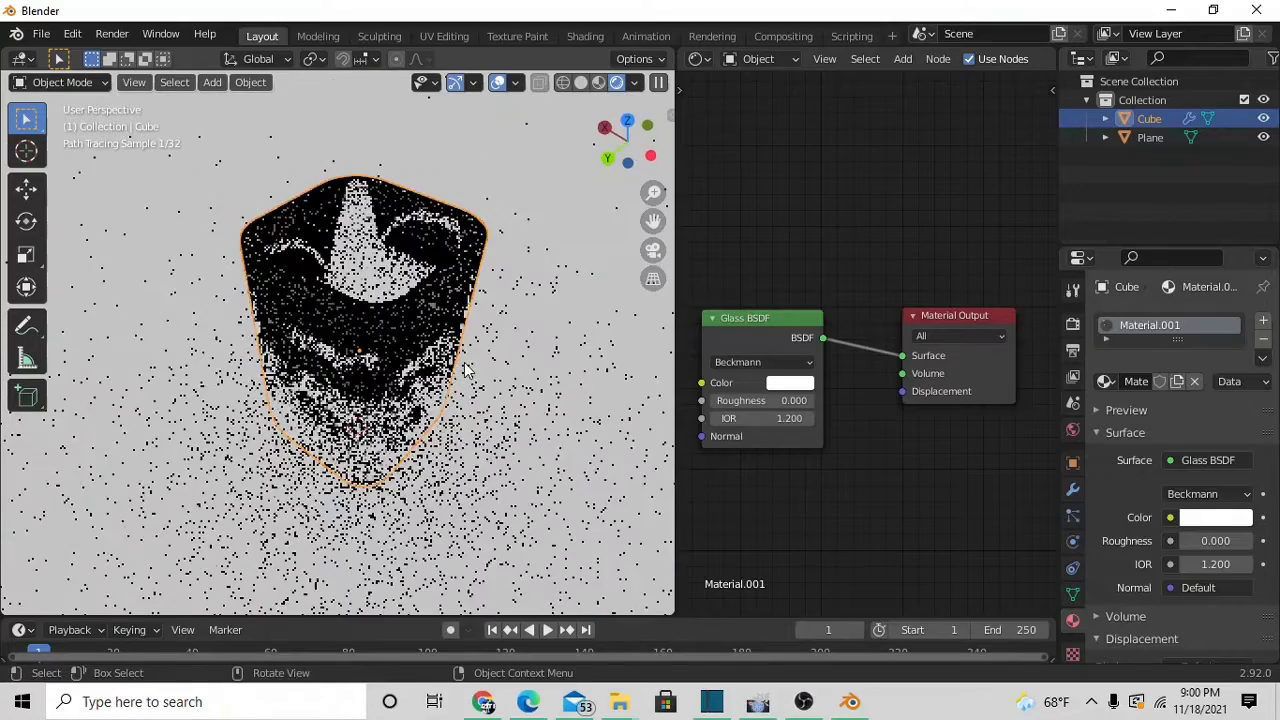
{"action": "left_click", "coordinate": [792, 418]}
{"action": "type", "text": "1.2"}
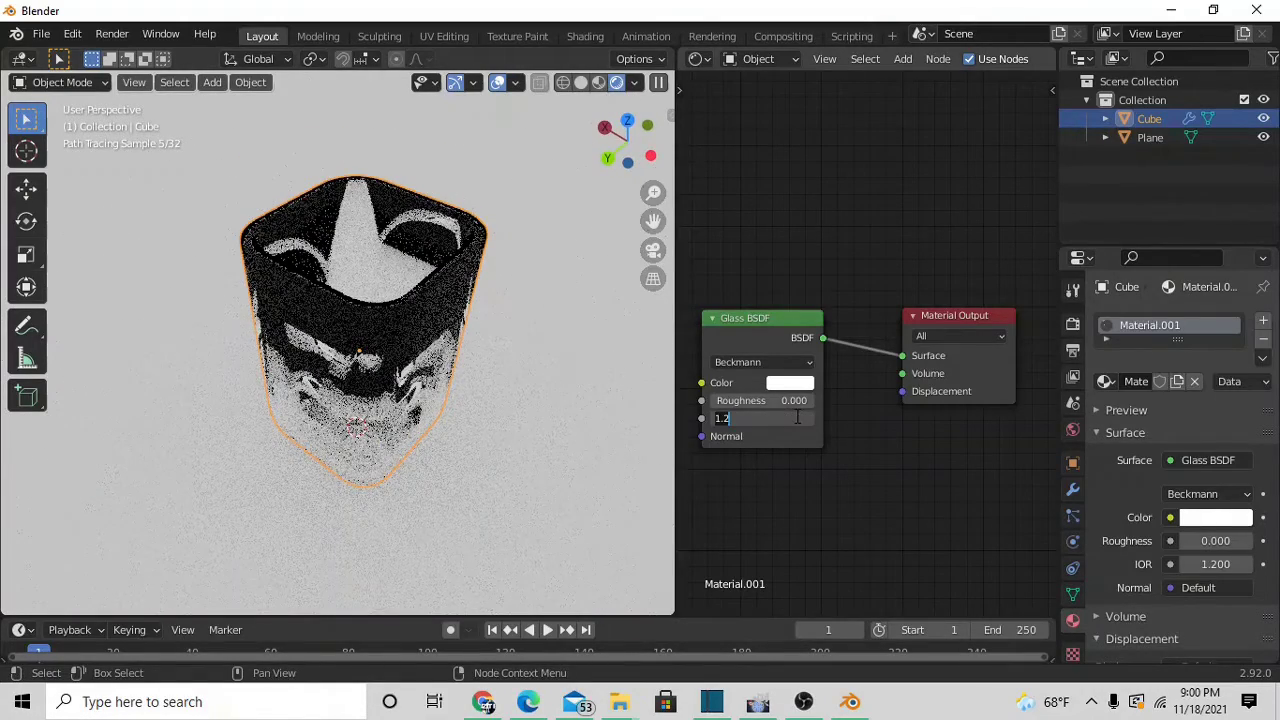
{"action": "key", "text": "BackSpace"}
{"action": "key", "text": "BackSpace"}
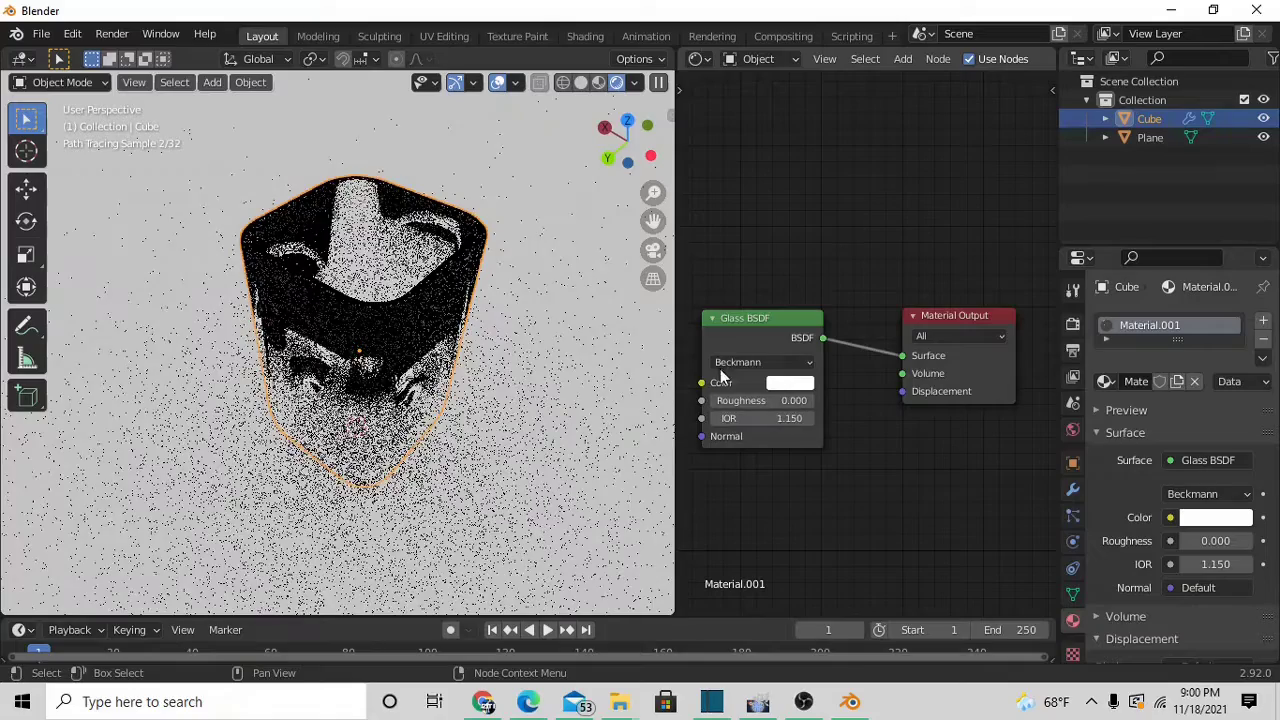
{"action": "middle_click_drag", "start_coordinate": [360, 480], "coordinate": [424, 348]}
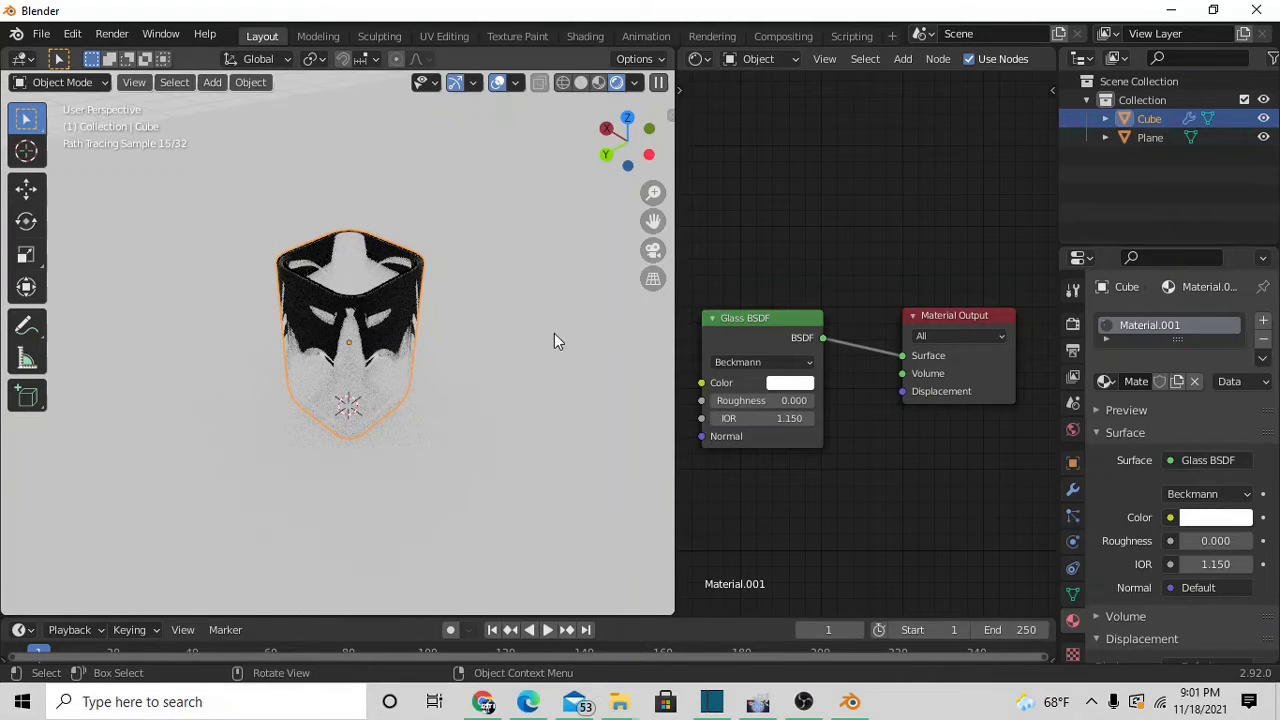
{"action": "middle_click_drag", "start_coordinate": [419, 325], "coordinate": [439, 413]}
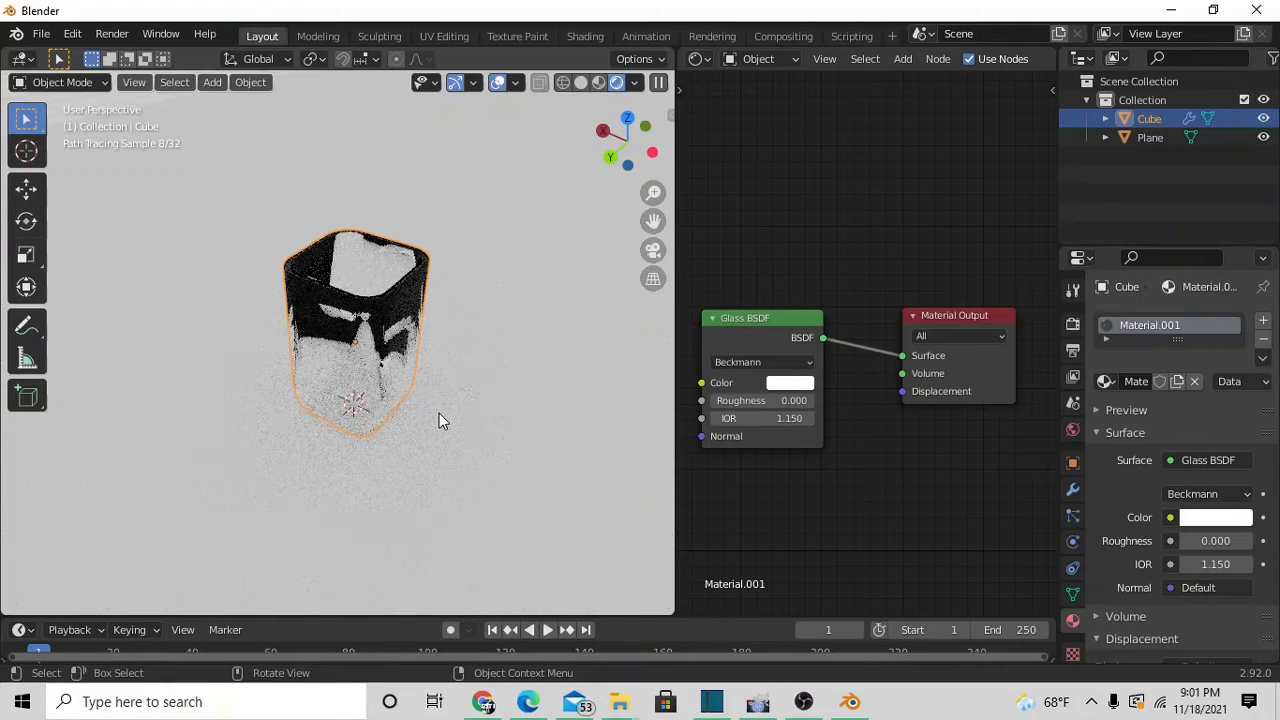
Set the Glass BSDF colour's hue to 0.100 and its saturation to 0.150.
{"action": "left_click", "coordinate": [806, 384]}
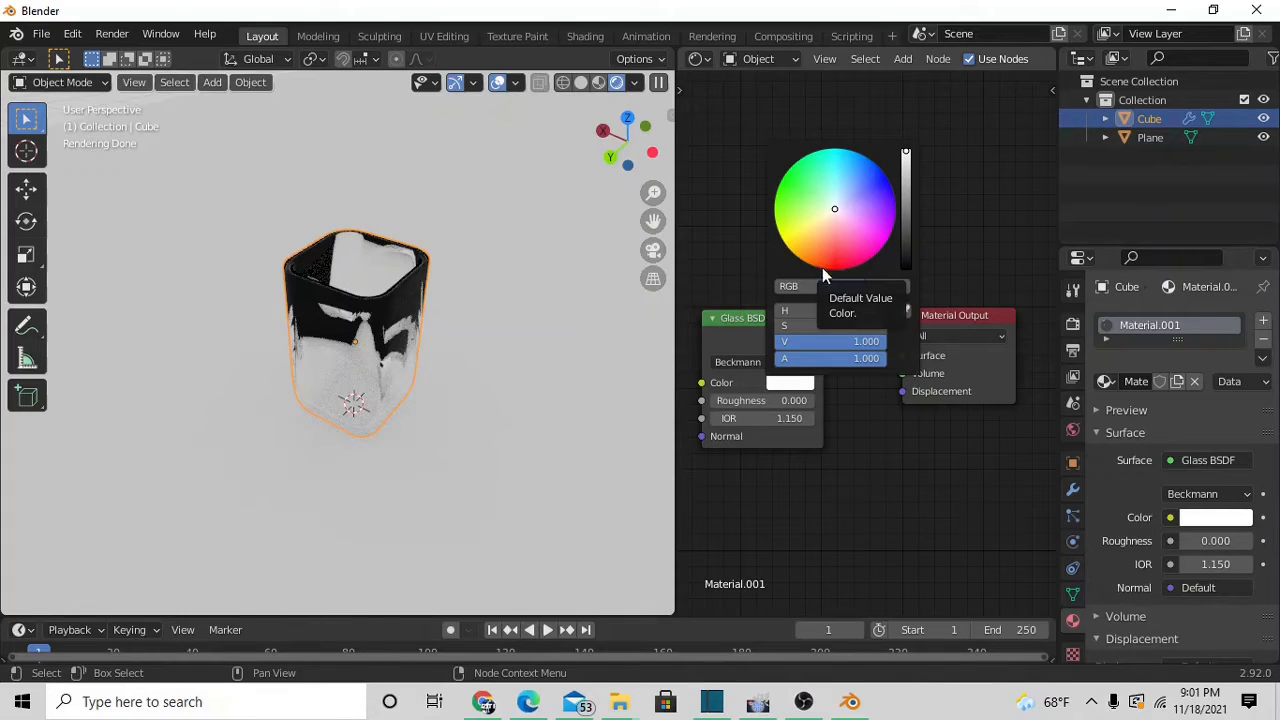
{"action": "left_click", "coordinate": [832, 311]}
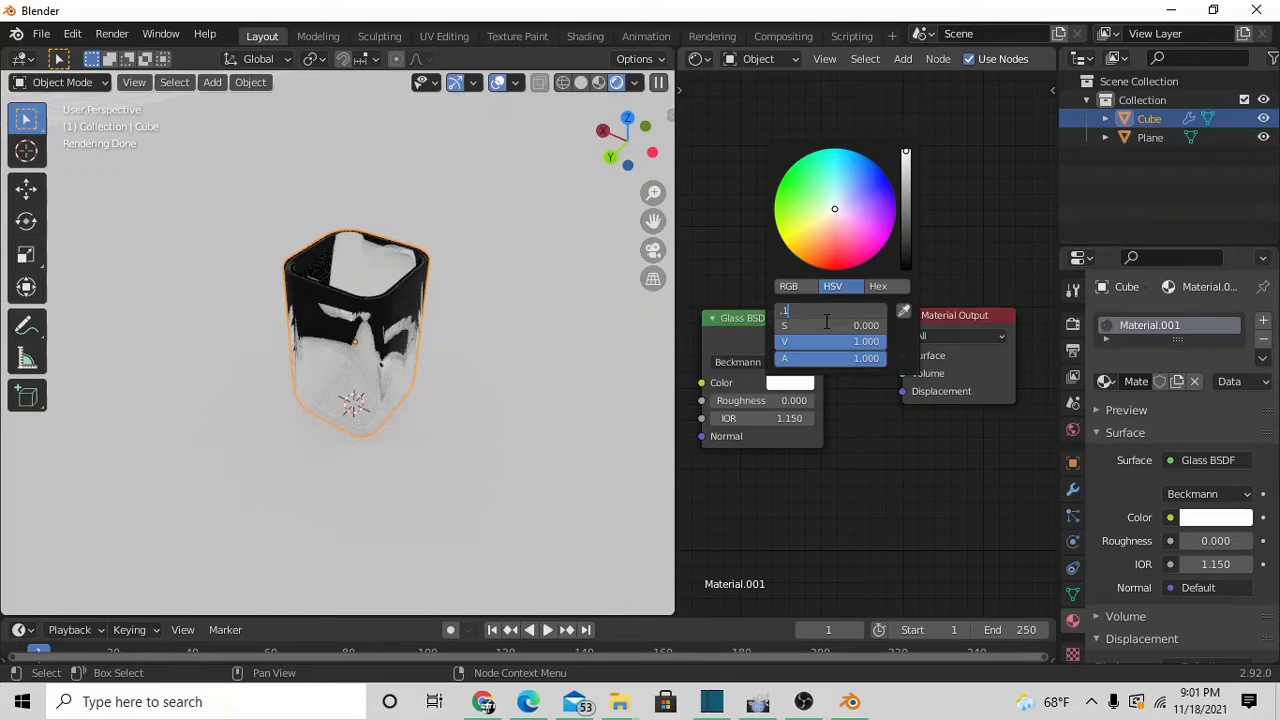
{"action": "type", "text": ".100"}
{"action": "key", "text": "Return"}
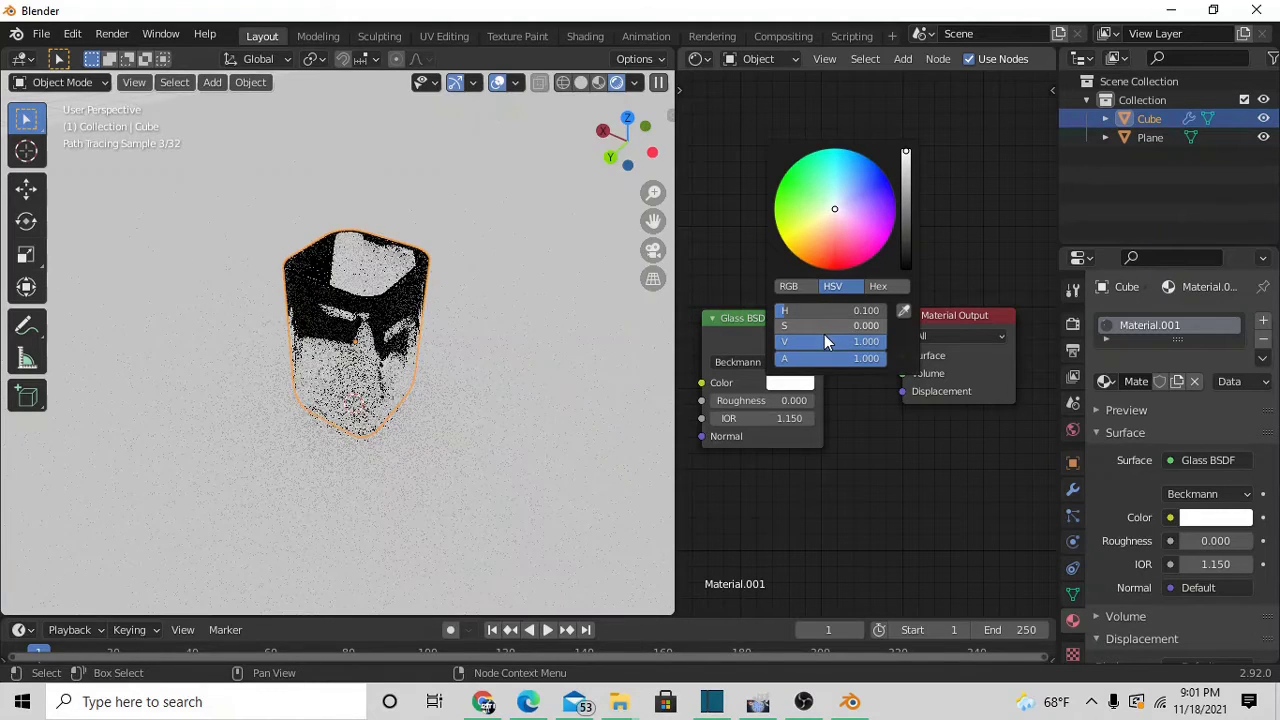
{"action": "mouse_move", "coordinate": [797, 323]}
{"action": "left_mouse_down"}
{"action": "mouse_move", "coordinate": [842, 323]}
{"action": "mouse_move", "coordinate": [778, 325]}
{"action": "mouse_move", "coordinate": [800, 325]}
{"action": "left_mouse_up"}
{"action": "left_click", "coordinate": [800, 325]}
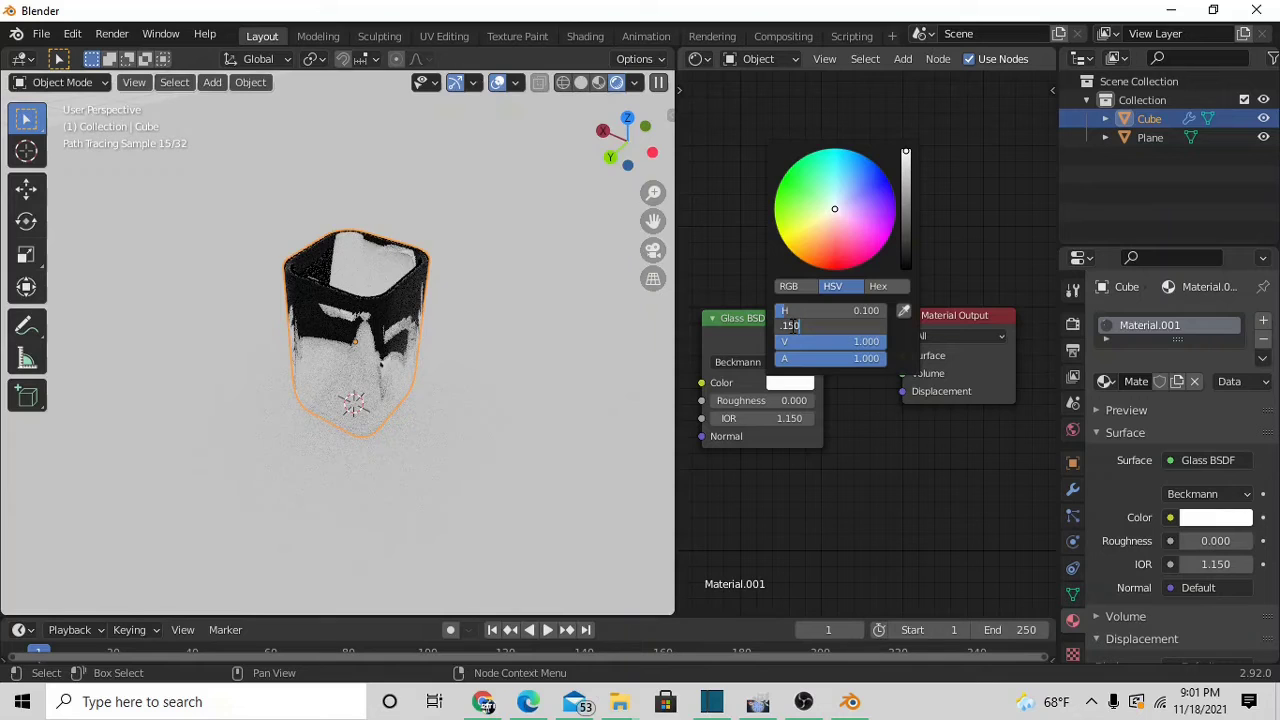
{"action": "type", "text": ".150"}
{"action": "key", "text": "Return"}
Shift the hue of the Glass BSDF colour to a pale blue tint.
{"action": "left_click", "coordinate": [881, 320]}
{"action": "left_click", "coordinate": [875, 311]}
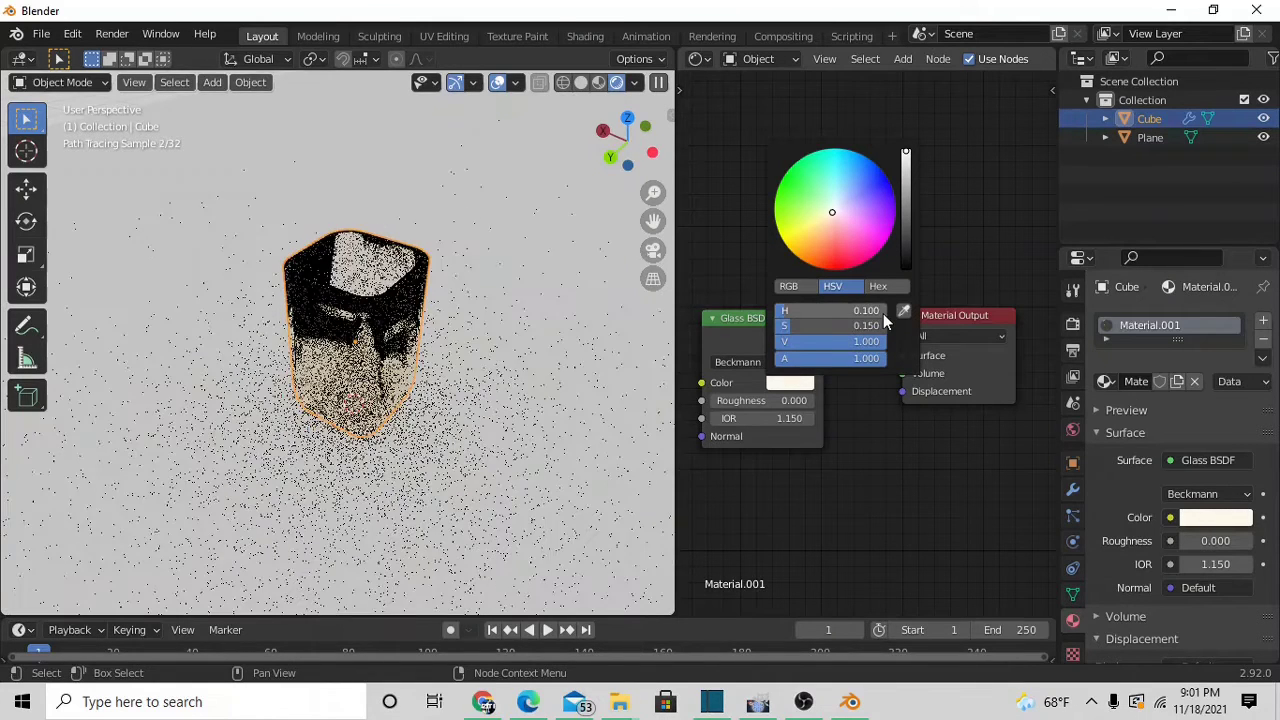
{"action": "left_click_drag", "start_coordinate": [790, 317], "coordinate": [838, 316]}
Set the Glass BSDF node's IOR to 1.75.
{"action": "scroll", "coordinate": [424, 430], "scroll_direction": "up", "scroll_amount": 4}
{"action": "middle_click_drag", "start_coordinate": [410, 455], "coordinate": [407, 375]}
{"action": "scroll", "coordinate": [464, 466], "scroll_direction": "down", "scroll_amount": 3}
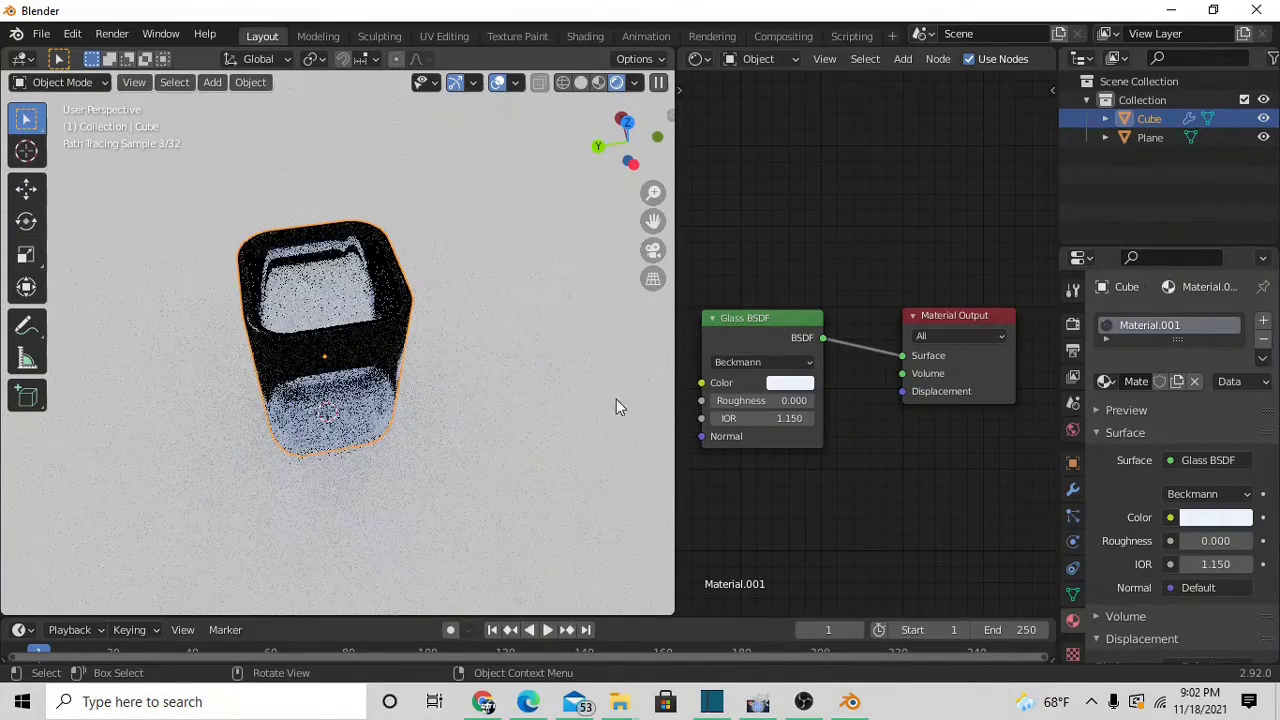
{"action": "left_click", "coordinate": [760, 418]}
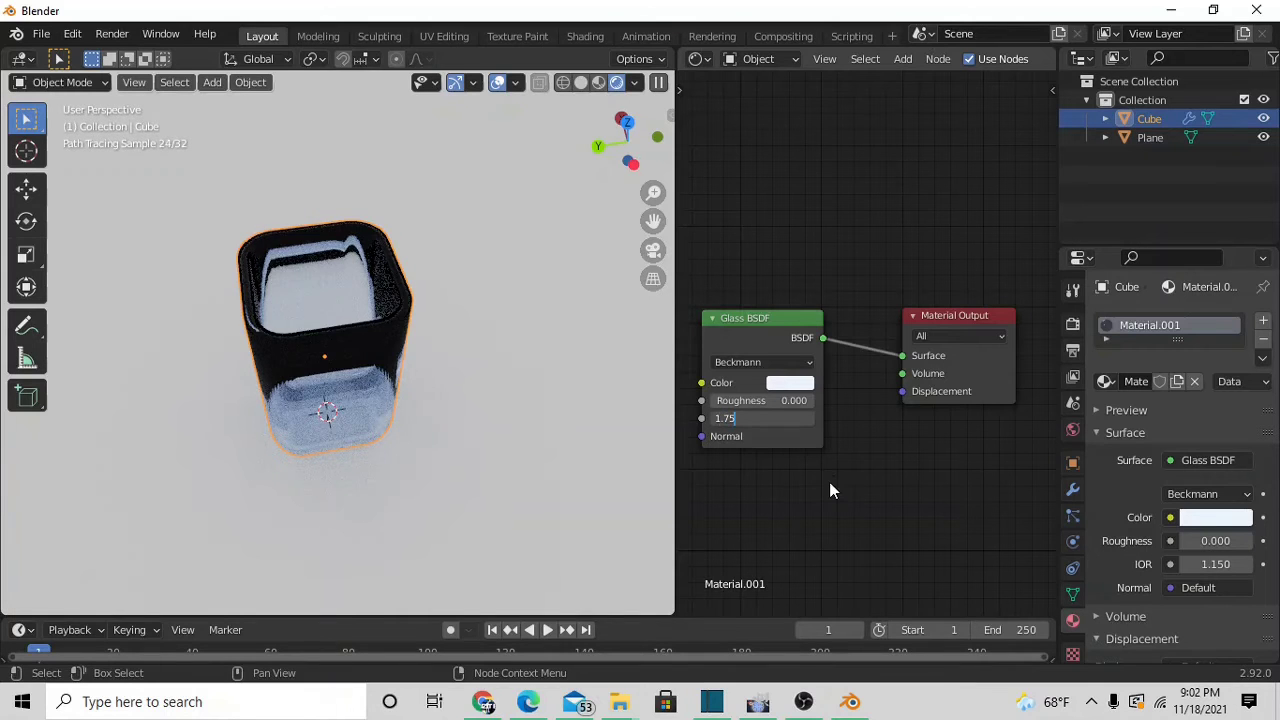
{"action": "type", "text": "1.75"}
{"action": "key", "text": "Return"}
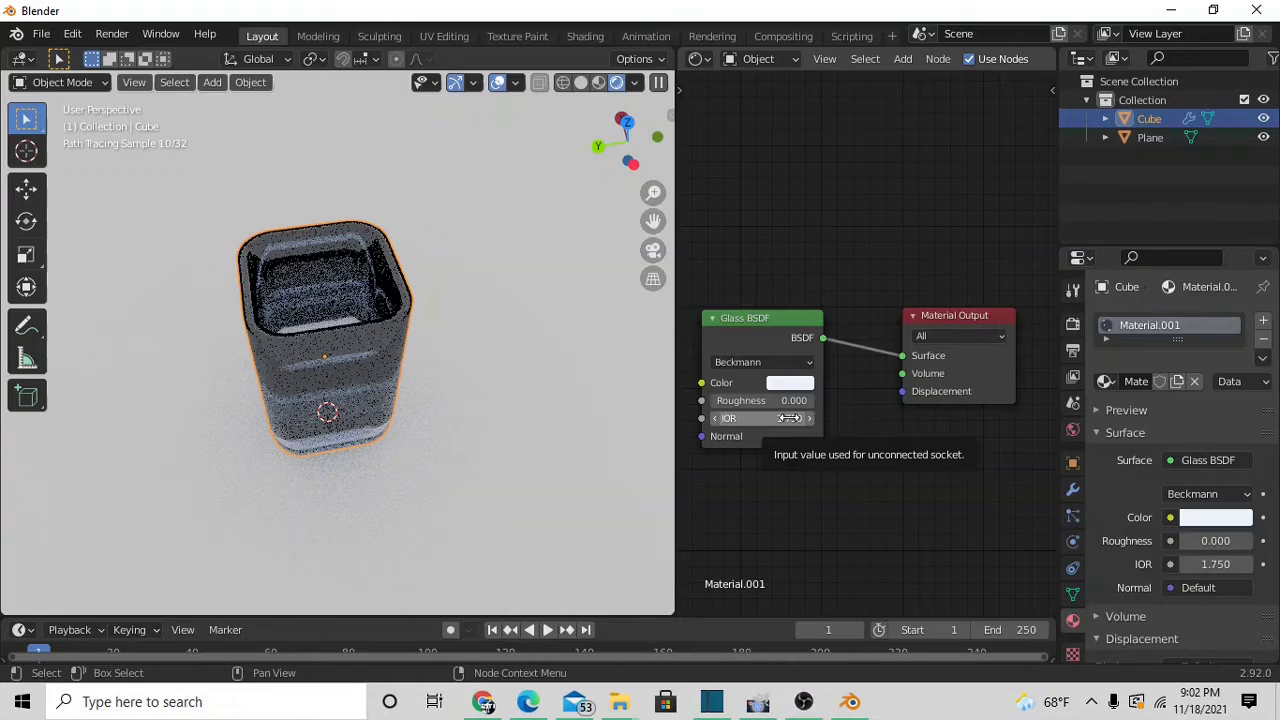
Set the Glass BSDF node's IOR to 1.075 and inspect the container from a lower angle.
{"action": "left_click", "coordinate": [790, 418]}
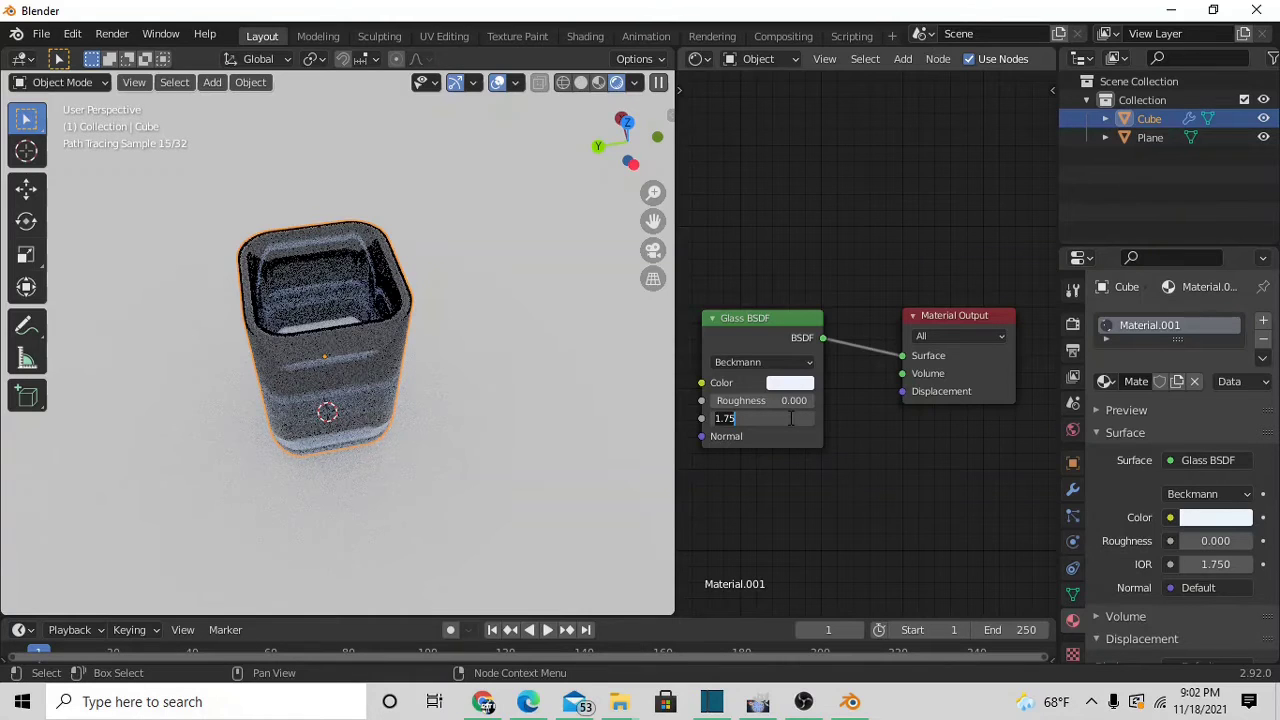
{"action": "type", "text": "1.075"}
{"action": "key", "text": "Return"}
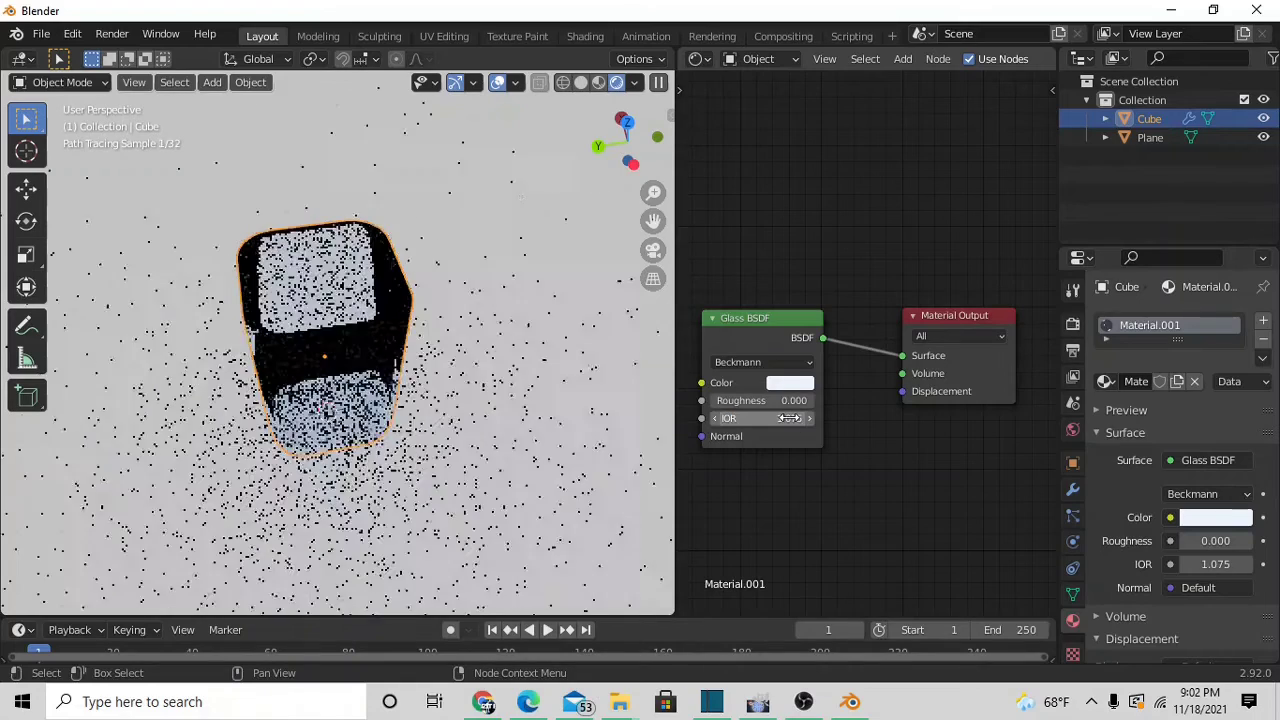
{"action": "mouse_move", "coordinate": [440, 400]}
{"action": "middle_mouse_down"}
{"action": "mouse_move", "coordinate": [497, 366]}
{"action": "mouse_move", "coordinate": [537, 363]}
{"action": "mouse_move", "coordinate": [345, 366]}
{"action": "mouse_move", "coordinate": [465, 390]}
{"action": "mouse_move", "coordinate": [429, 358]}
{"action": "middle_mouse_up"}
{"action": "scroll", "coordinate": [400, 355], "scroll_direction": "up", "scroll_amount": 2}
{"action": "scroll", "coordinate": [370, 366], "scroll_direction": "up", "scroll_amount": 1}
{"action": "scroll", "coordinate": [350, 377], "scroll_direction": "down", "scroll_amount": 1}
{"action": "scroll", "coordinate": [390, 383], "scroll_direction": "down", "scroll_amount": 2}
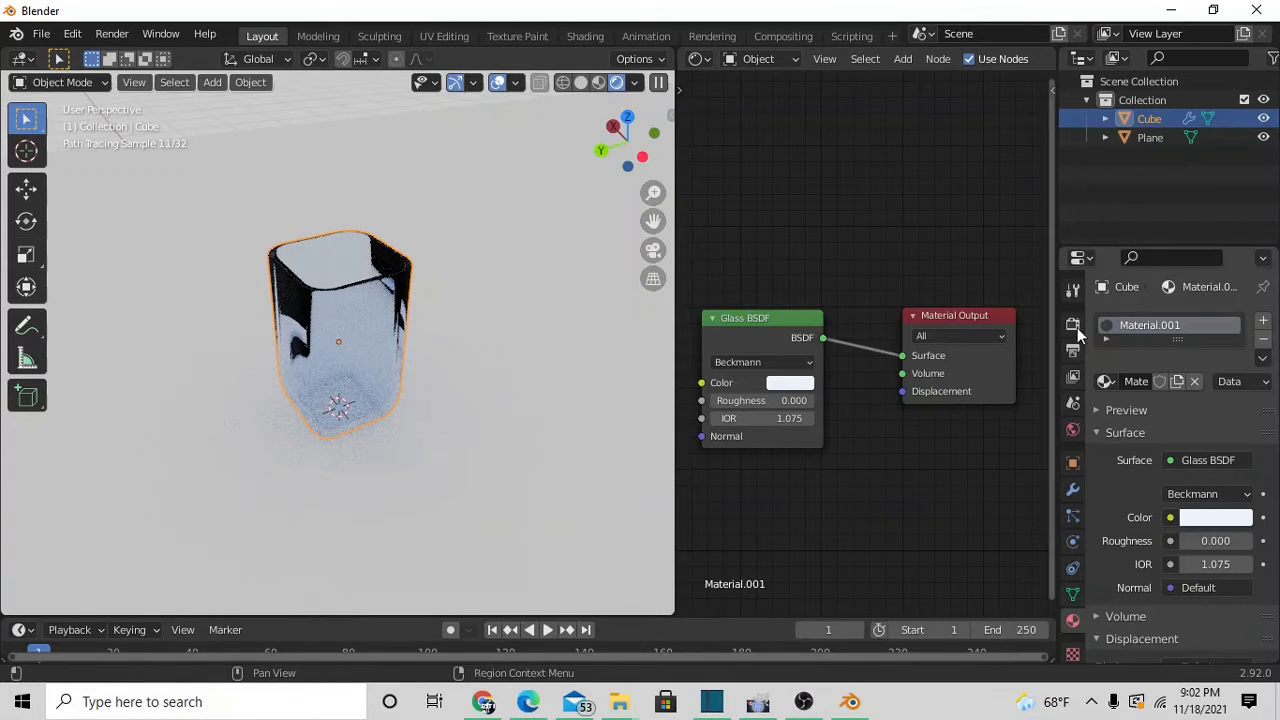
Duplicate the glass container and place the copy beside the original, about 7.39 m away in the negative Y direction.
{"action": "left_click", "coordinate": [1075, 489]}
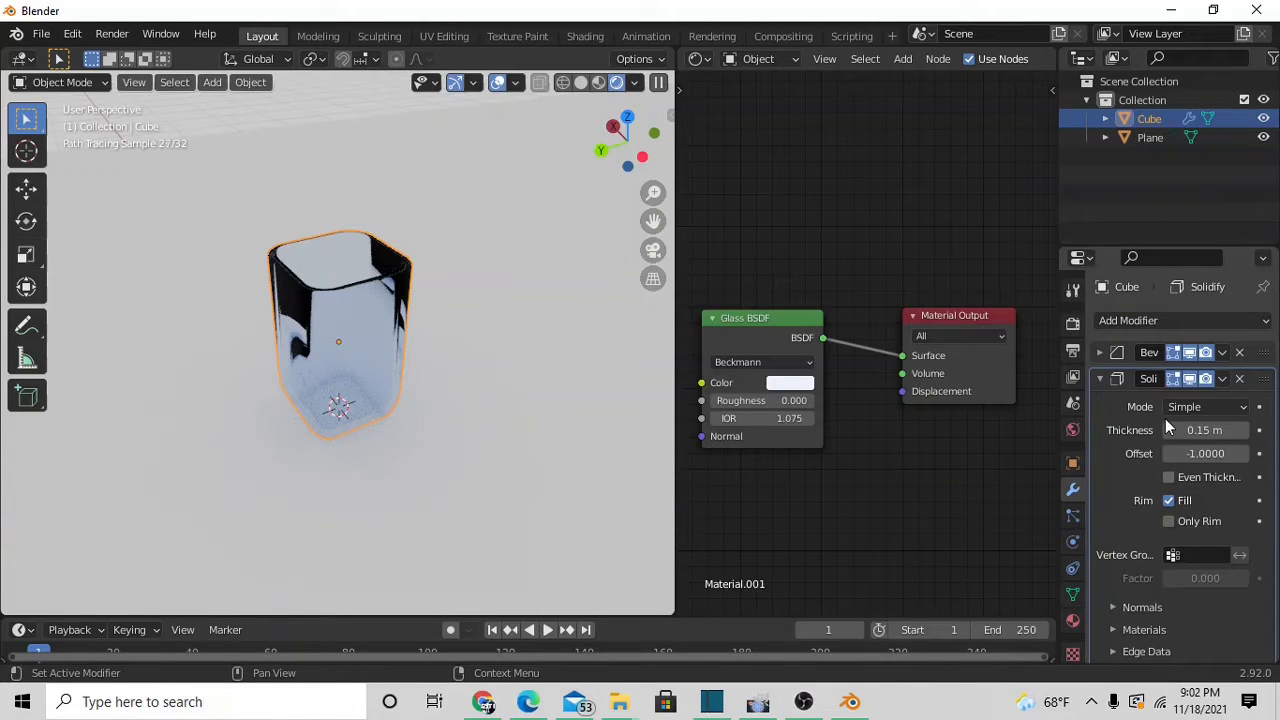
{"action": "scroll", "coordinate": [390, 328], "scroll_direction": "down", "scroll_amount": 1}
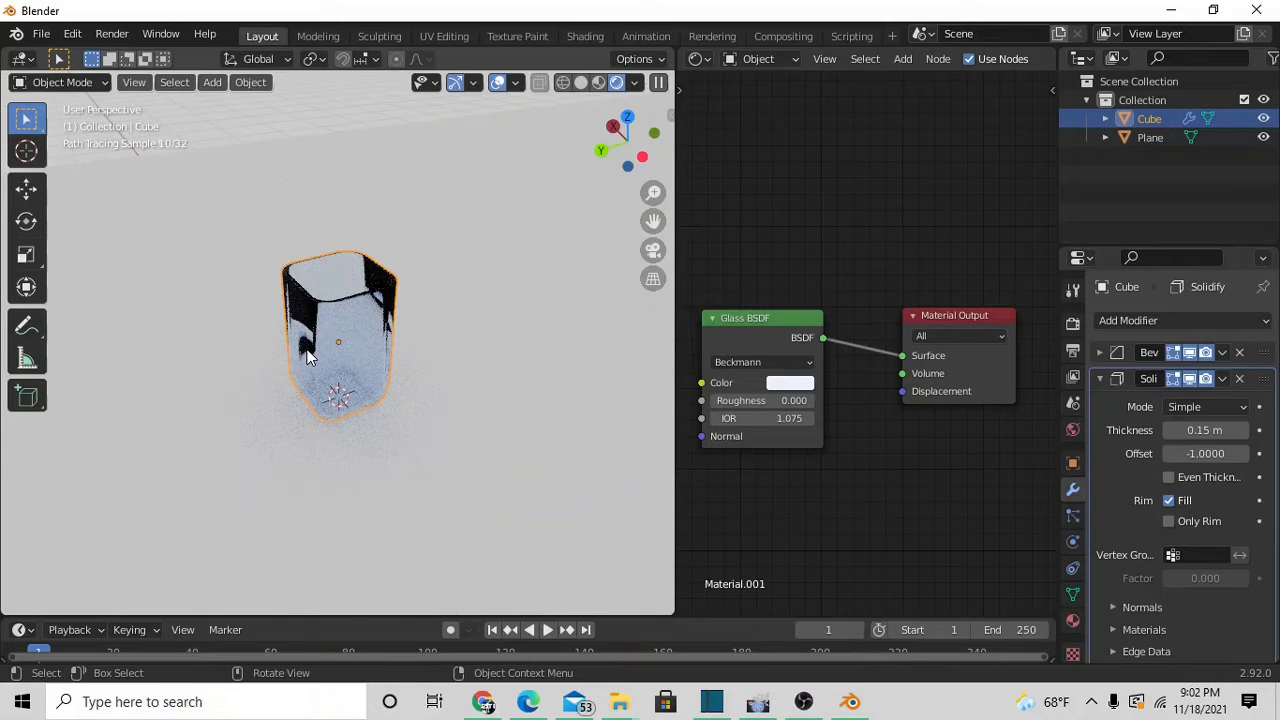
{"action": "key", "text": "shift"}
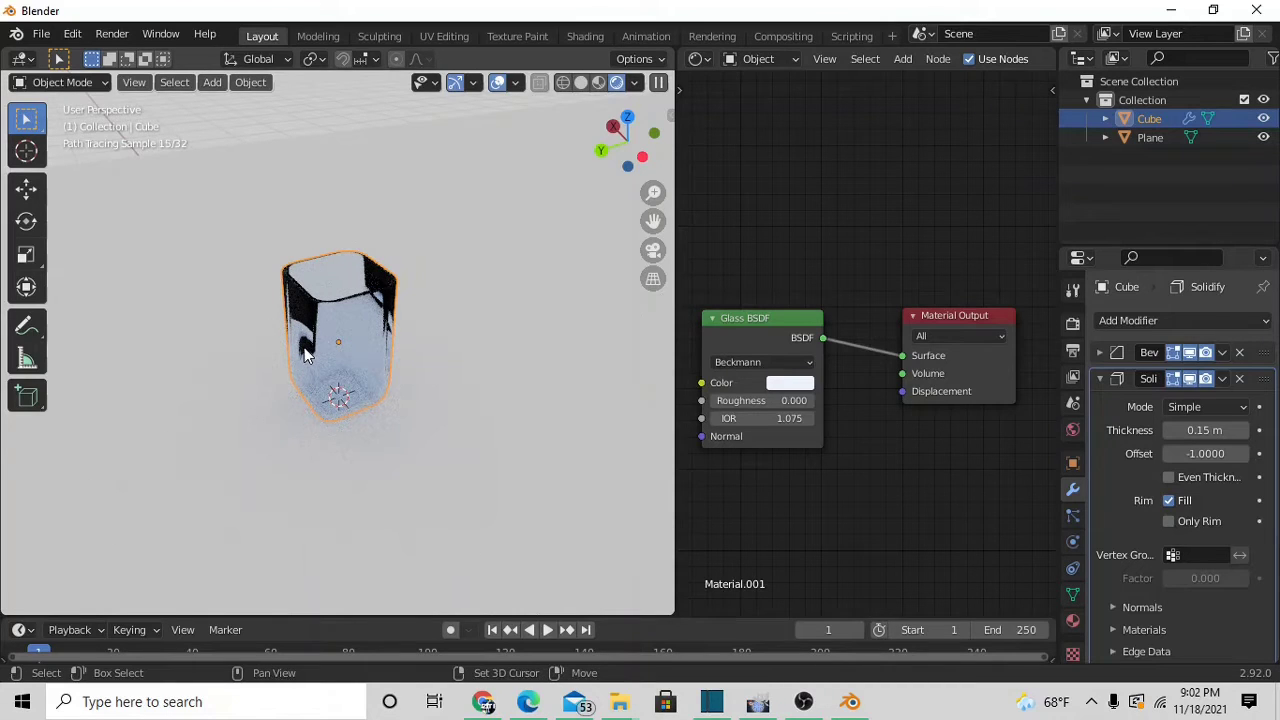
{"action": "key", "text": "shift+d"}
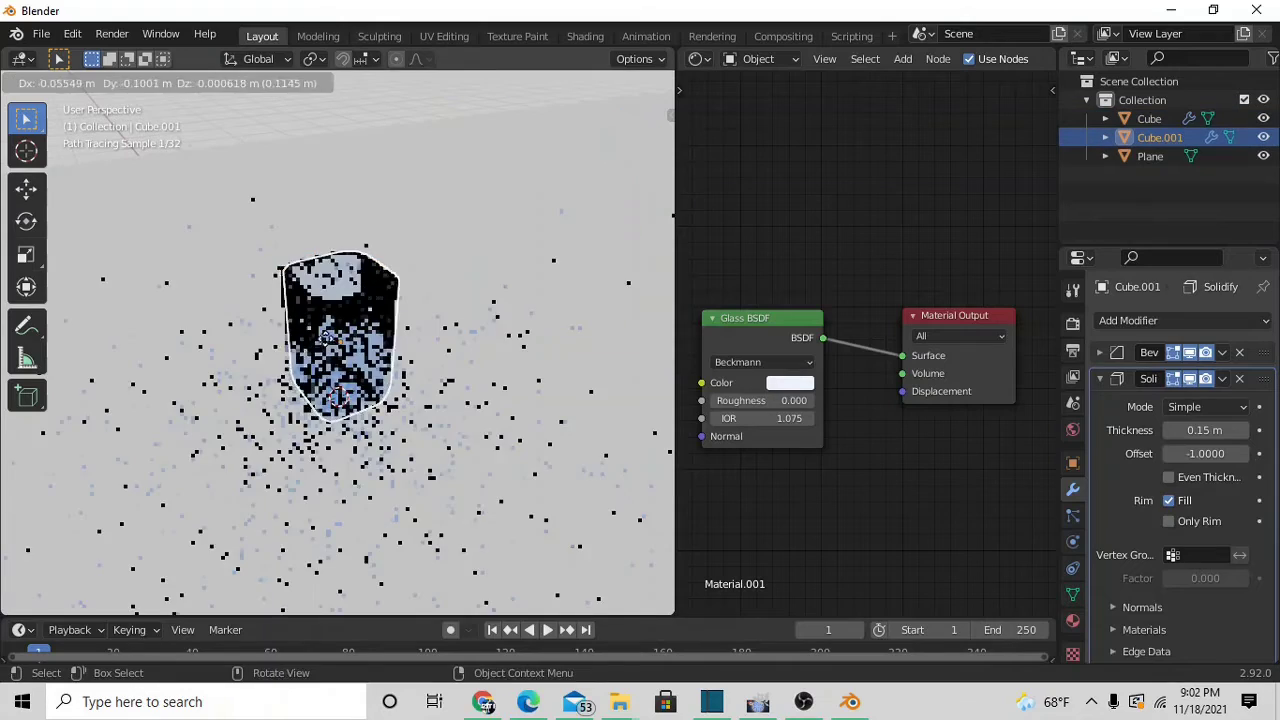
{"action": "key", "text": "z"}
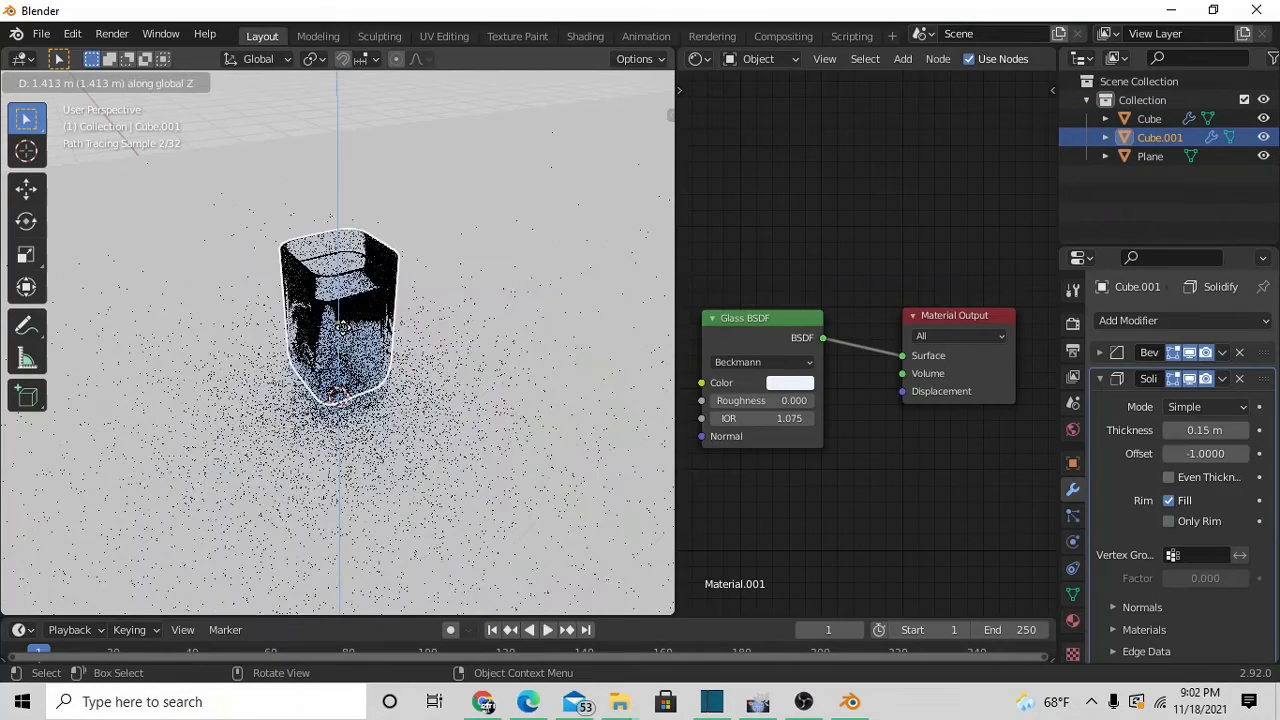
{"action": "key", "text": "x"}
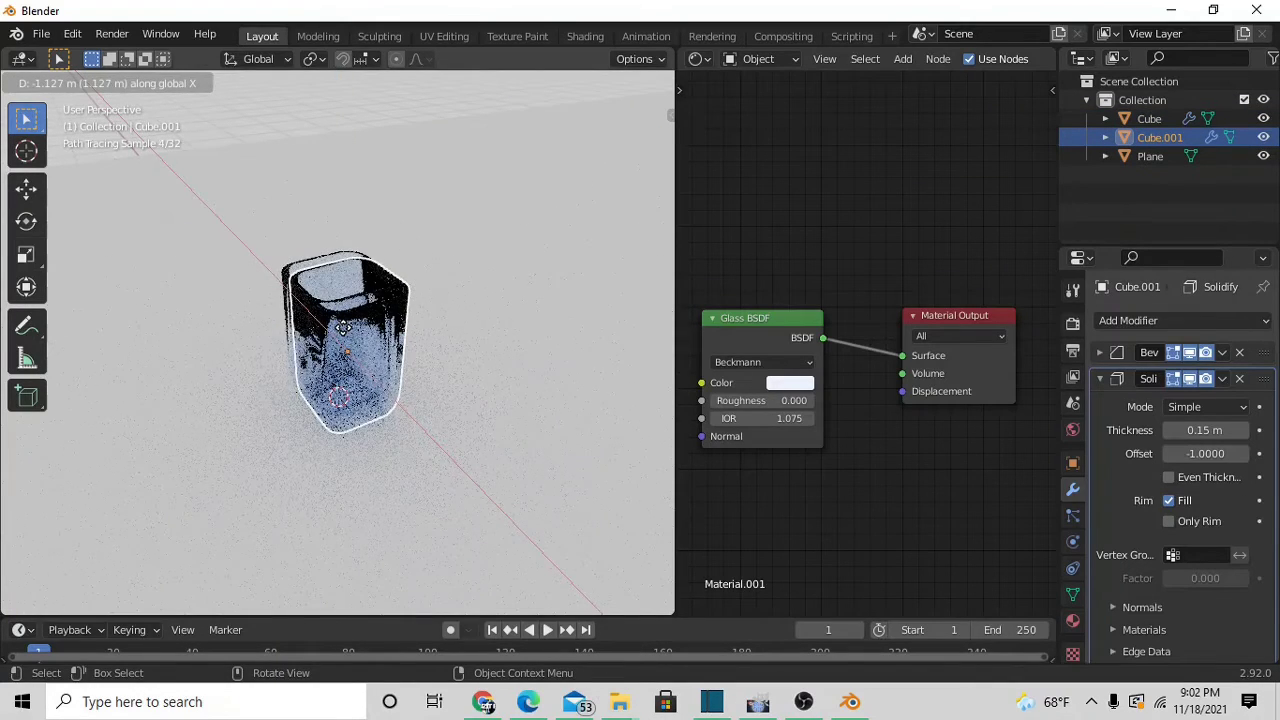
{"action": "key", "text": "y"}
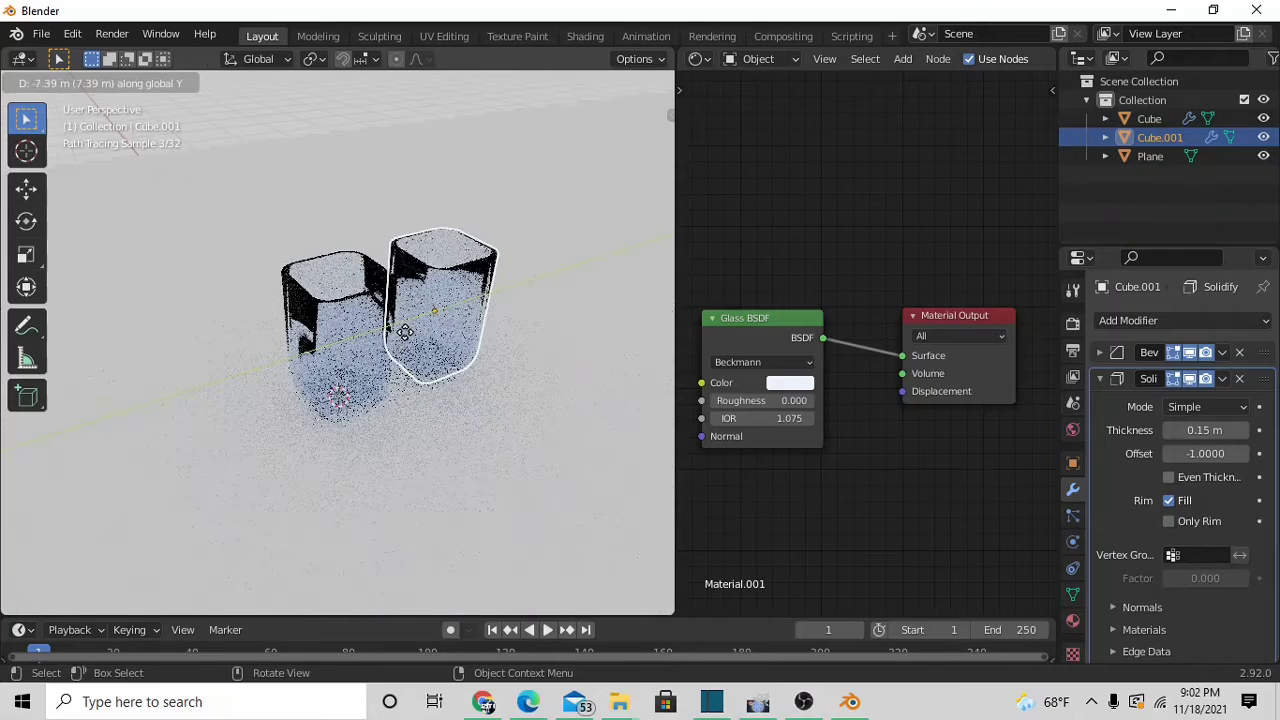
{"action": "left_click", "coordinate": [404, 334]}
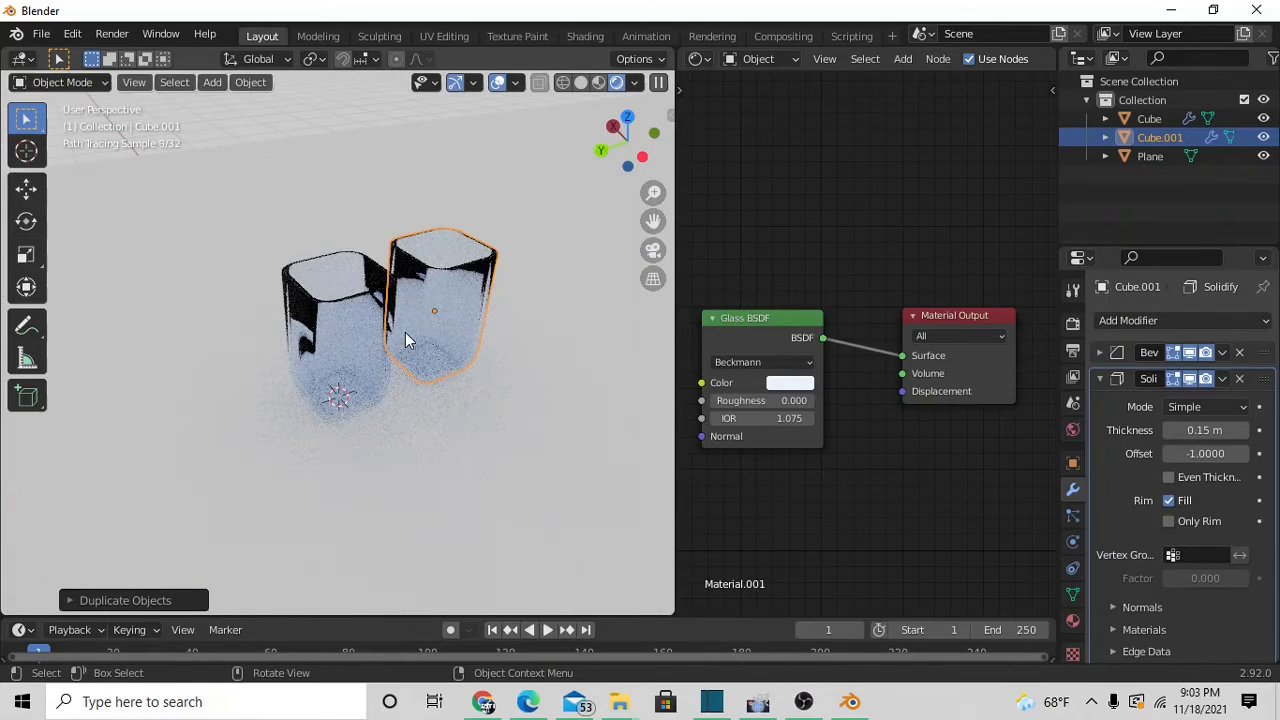
Scale the duplicated container down along Z to a little over half its height.
{"action": "key", "text": "s"}
{"action": "key", "text": "z"}
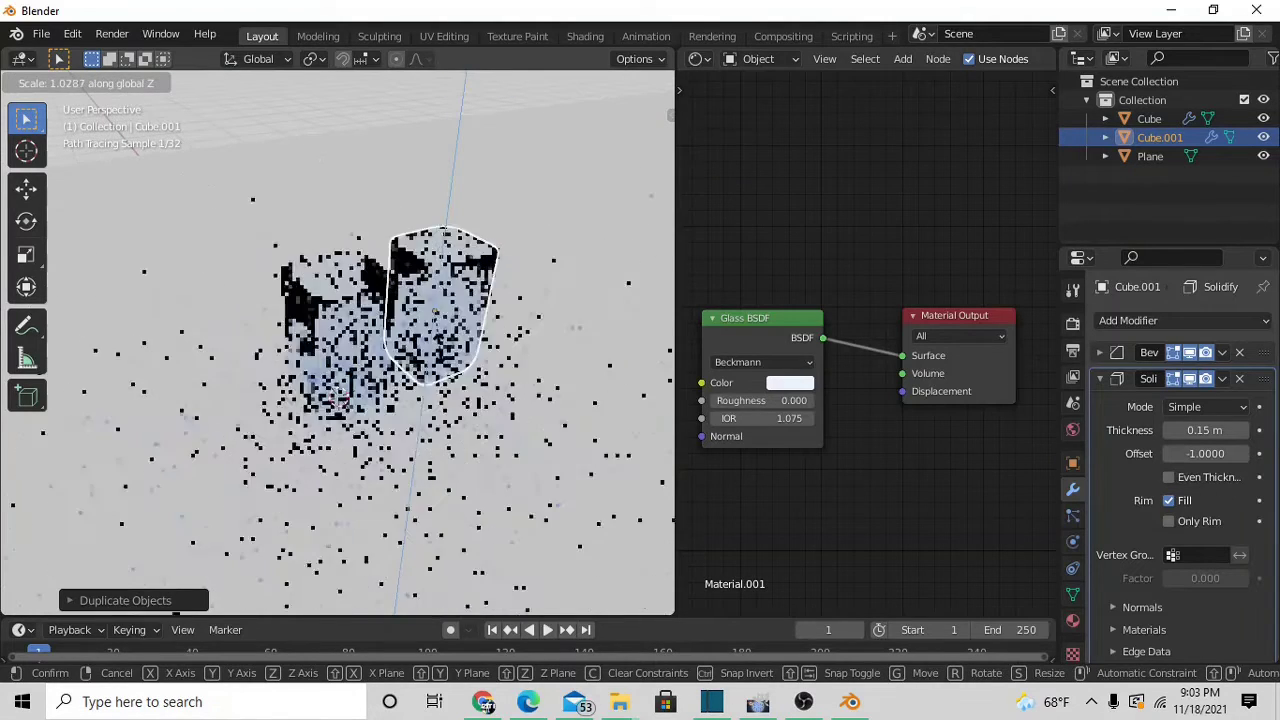
{"action": "left_click", "coordinate": [403, 343]}
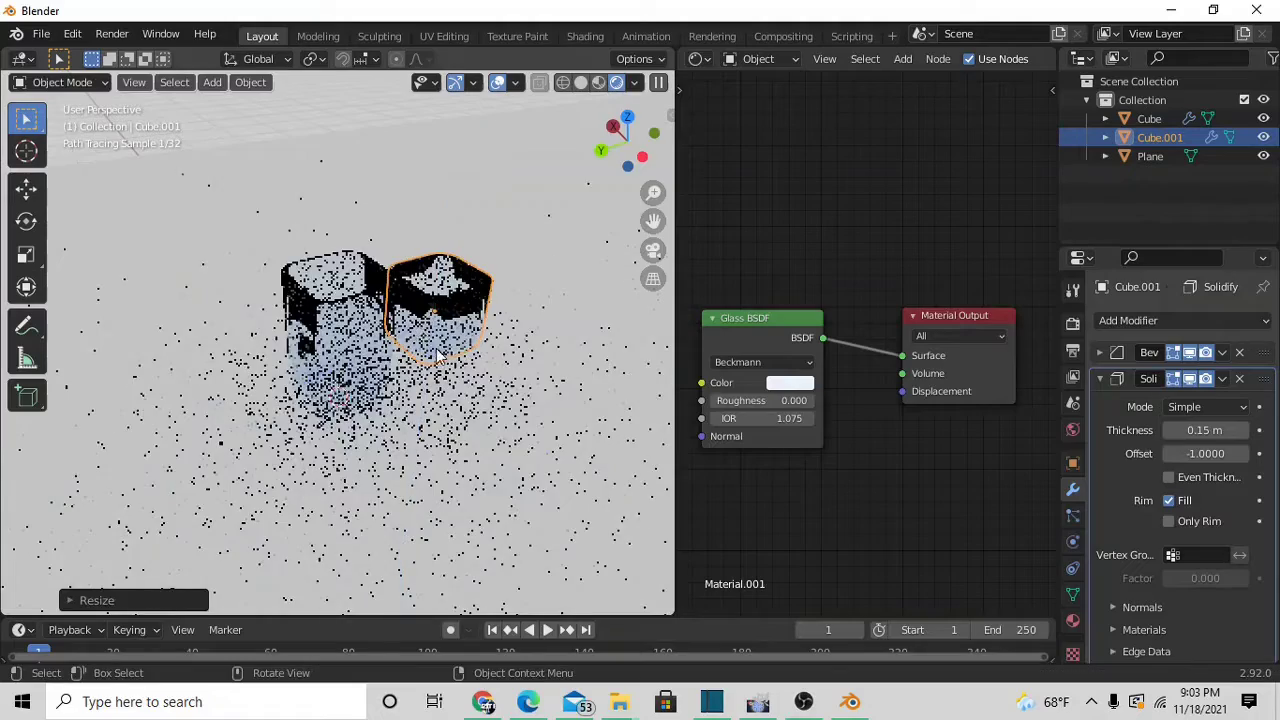
{"action": "mouse_move", "coordinate": [403, 343]}
{"action": "middle_mouse_down"}
{"action": "mouse_move", "coordinate": [325, 328]}
{"action": "mouse_move", "coordinate": [493, 368]}
{"action": "mouse_move", "coordinate": [342, 328]}
{"action": "mouse_move", "coordinate": [287, 336]}
{"action": "mouse_move", "coordinate": [307, 339]}
{"action": "middle_mouse_up"}
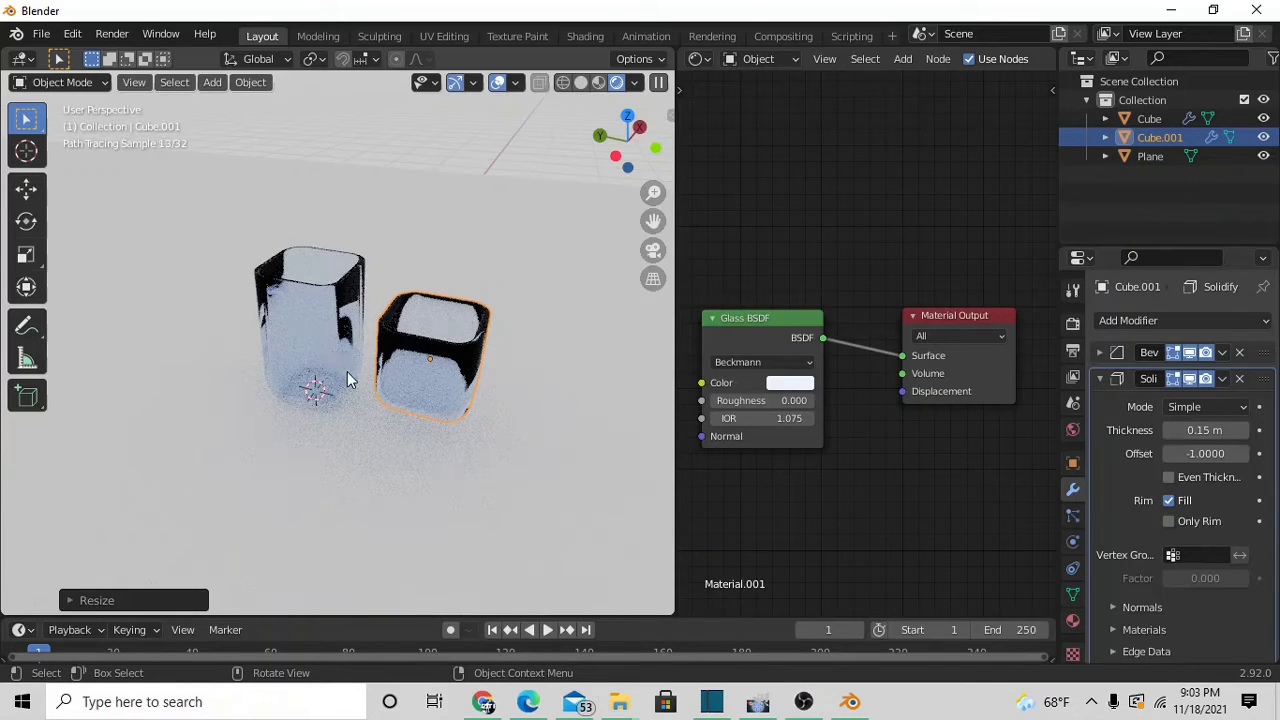
In a side view, lower the short container along Z until its base rests on the ground plane.
{"action": "left_click", "coordinate": [615, 157]}
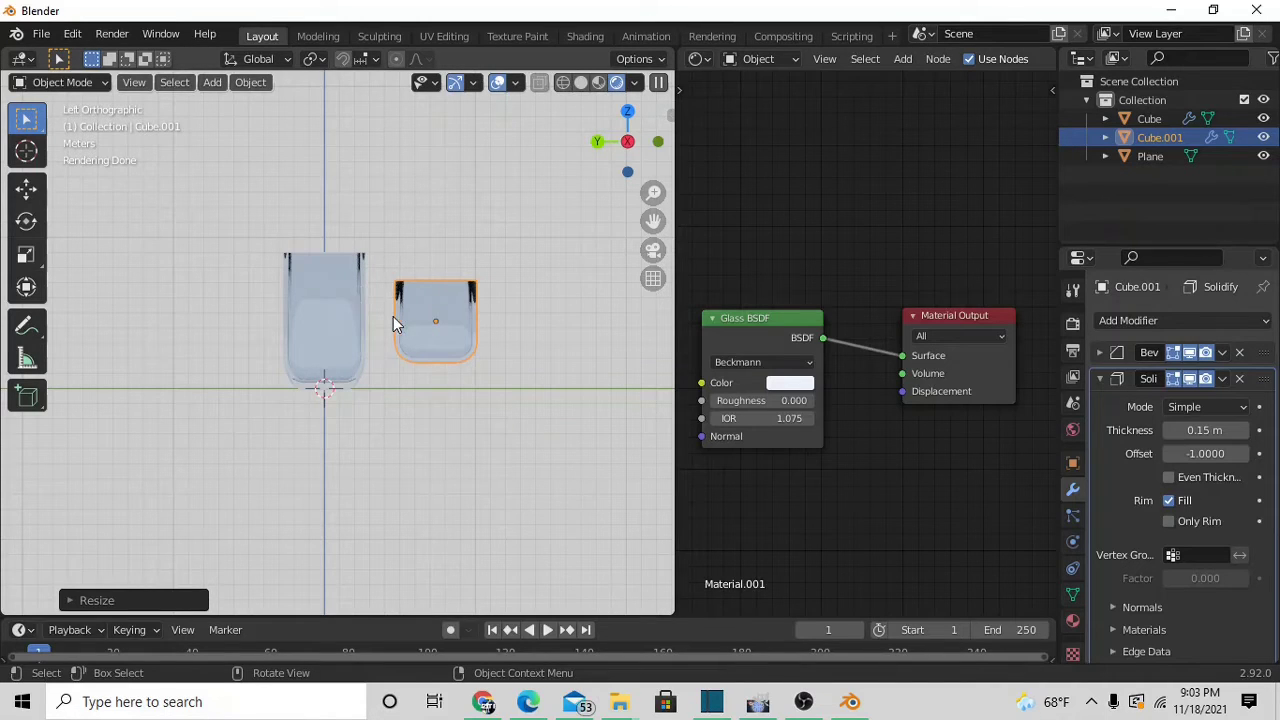
{"action": "key", "text": "g"}
{"action": "key", "text": "z"}
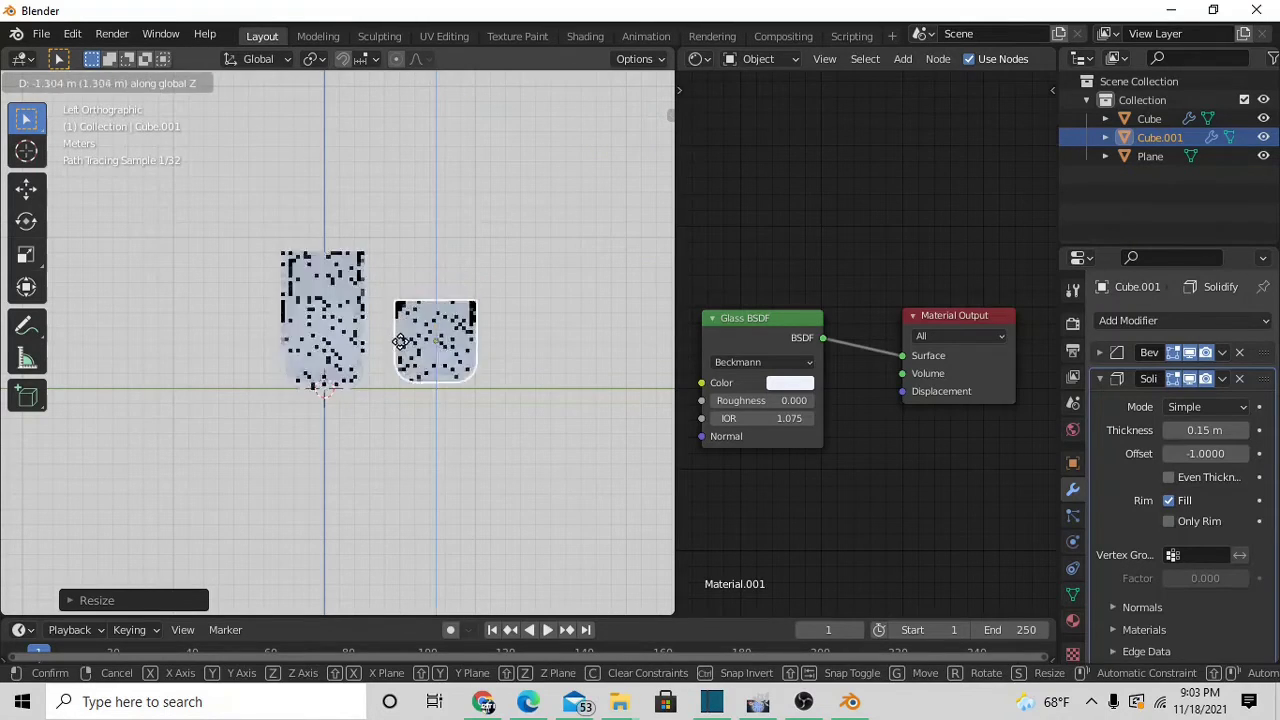
{"action": "left_click", "coordinate": [400, 340]}
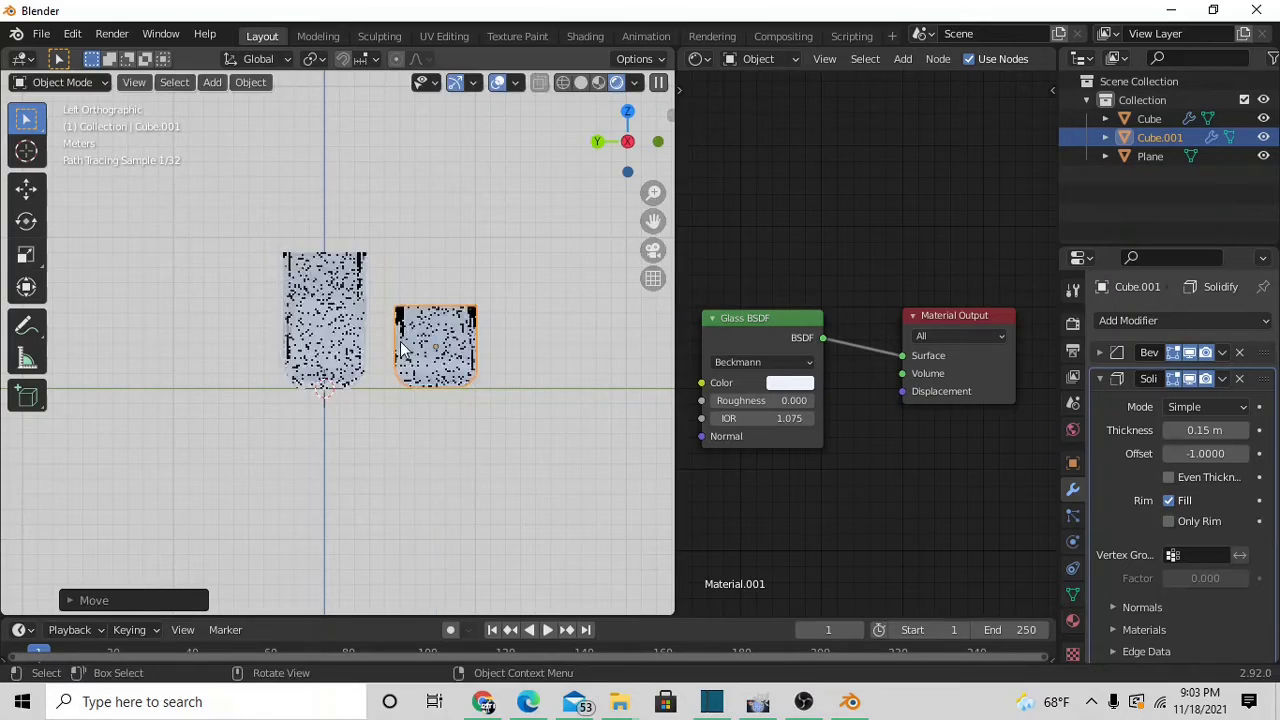
Raise the tall container slightly along Z so its base sits on the ground plane.
{"action": "left_click", "coordinate": [323, 309]}
{"action": "key", "text": "g"}
{"action": "key", "text": "z"}
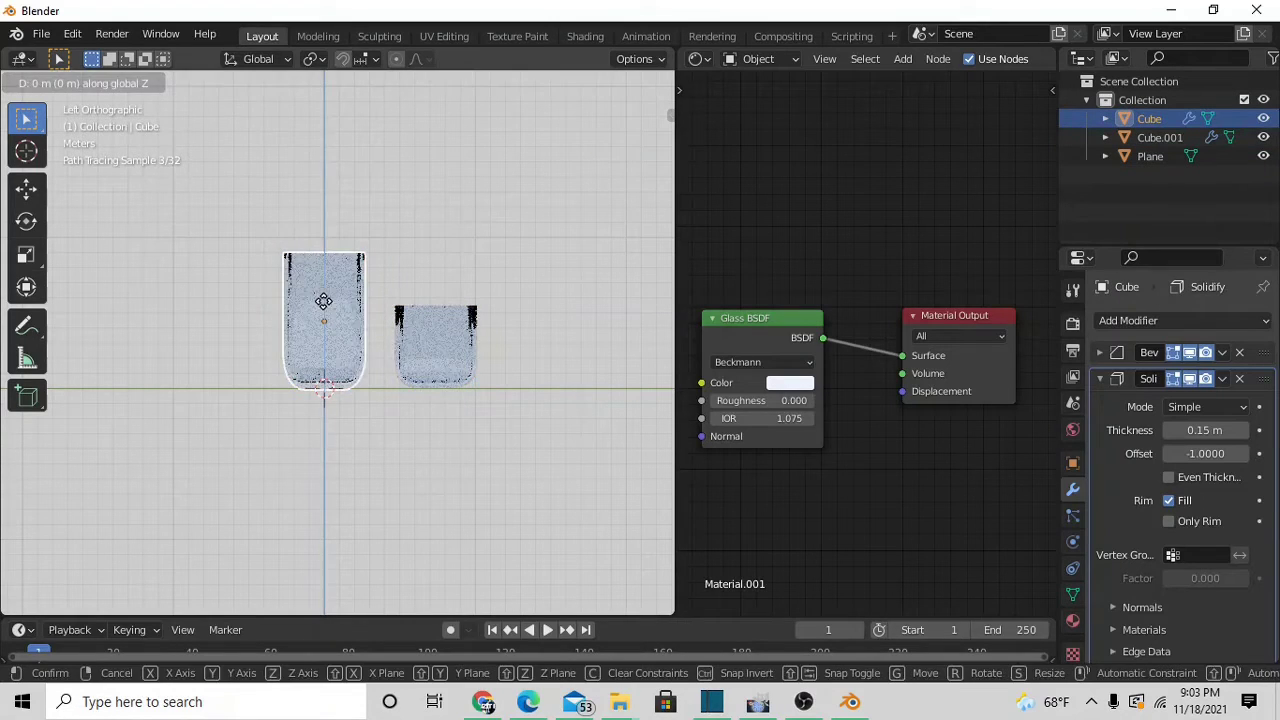
{"action": "left_click", "coordinate": [323, 298]}
{"action": "middle_click_drag", "start_coordinate": [435, 340], "coordinate": [605, 390]}
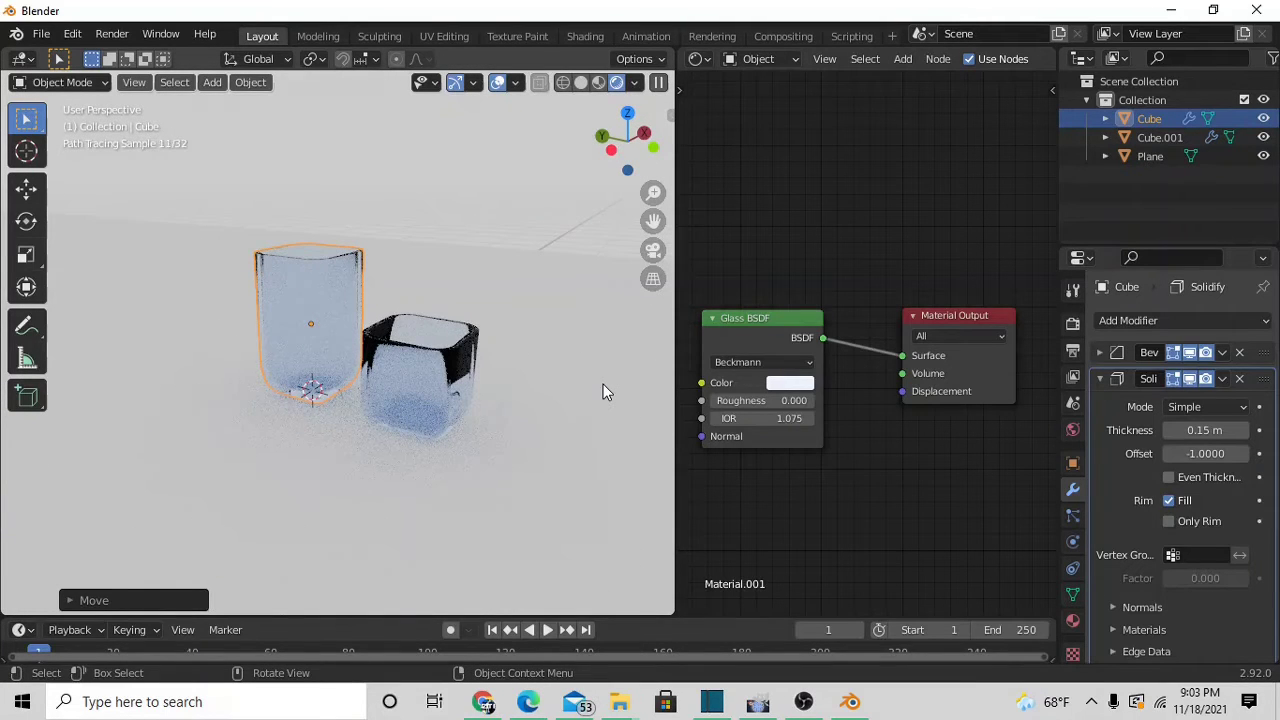
Give the ground plane a new material.
{"action": "left_click", "coordinate": [603, 384]}
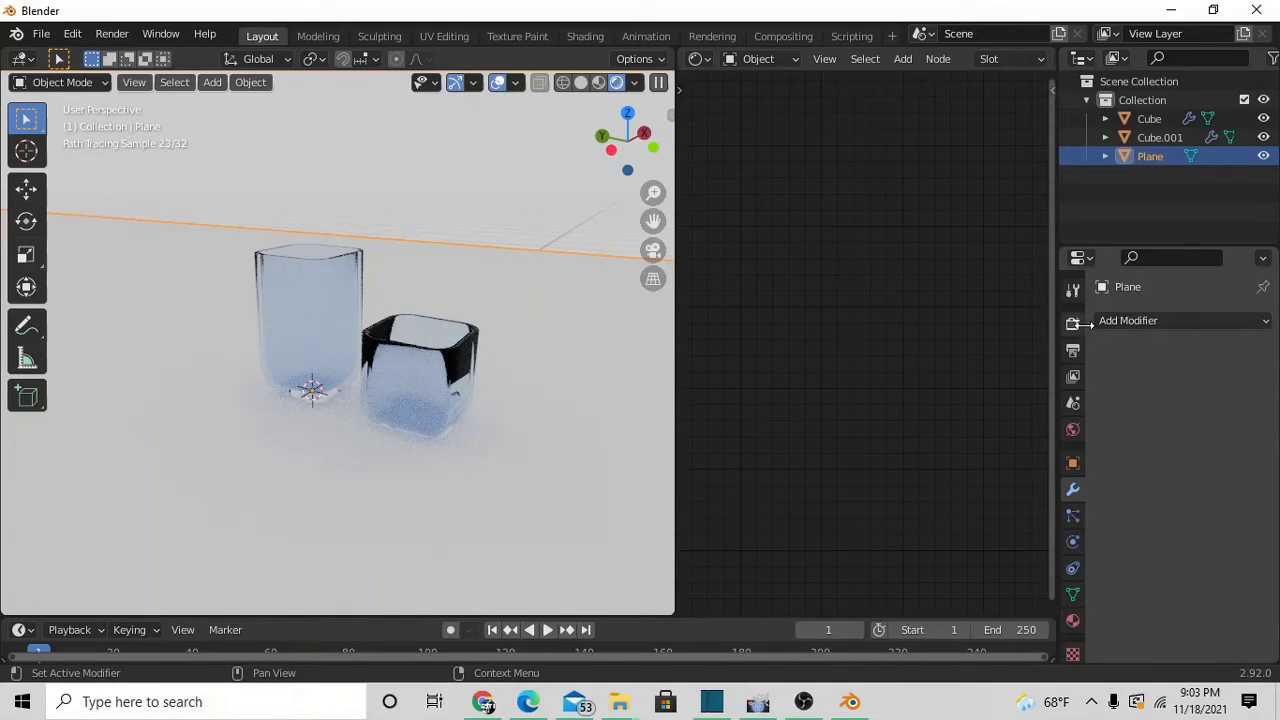
{"action": "left_click", "coordinate": [1131, 322]}
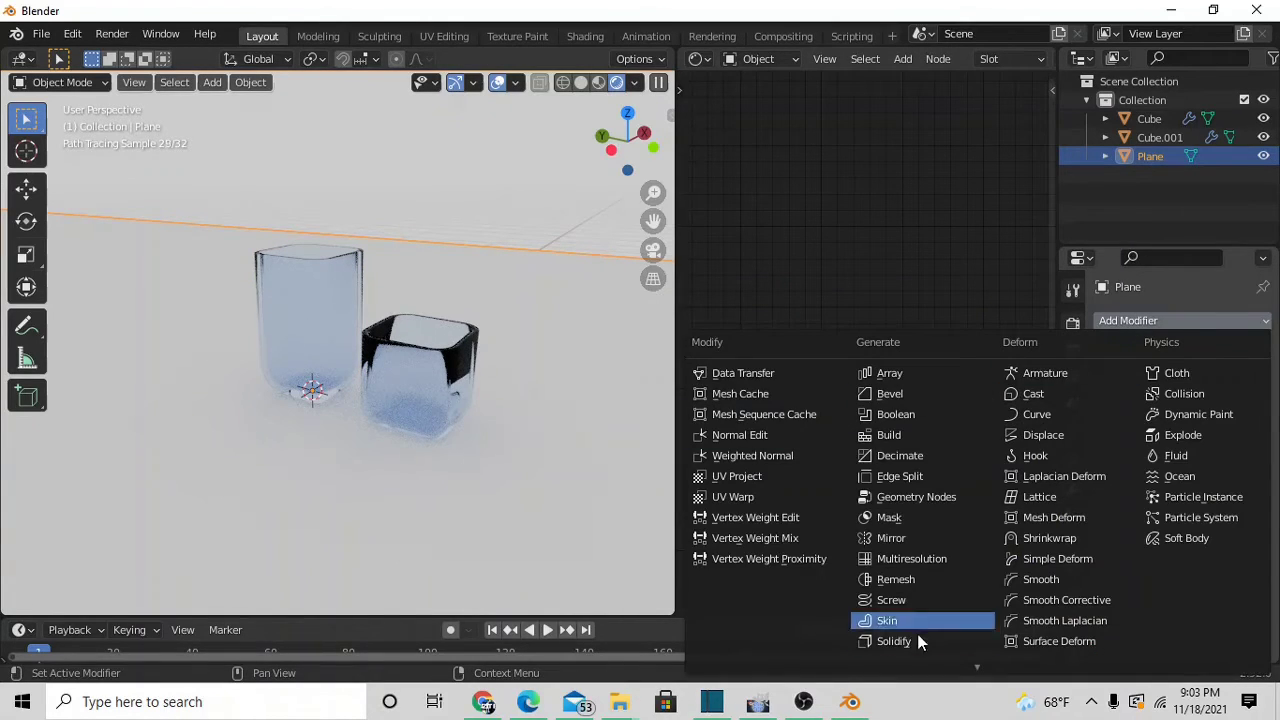
{"action": "left_click", "coordinate": [1106, 325]}
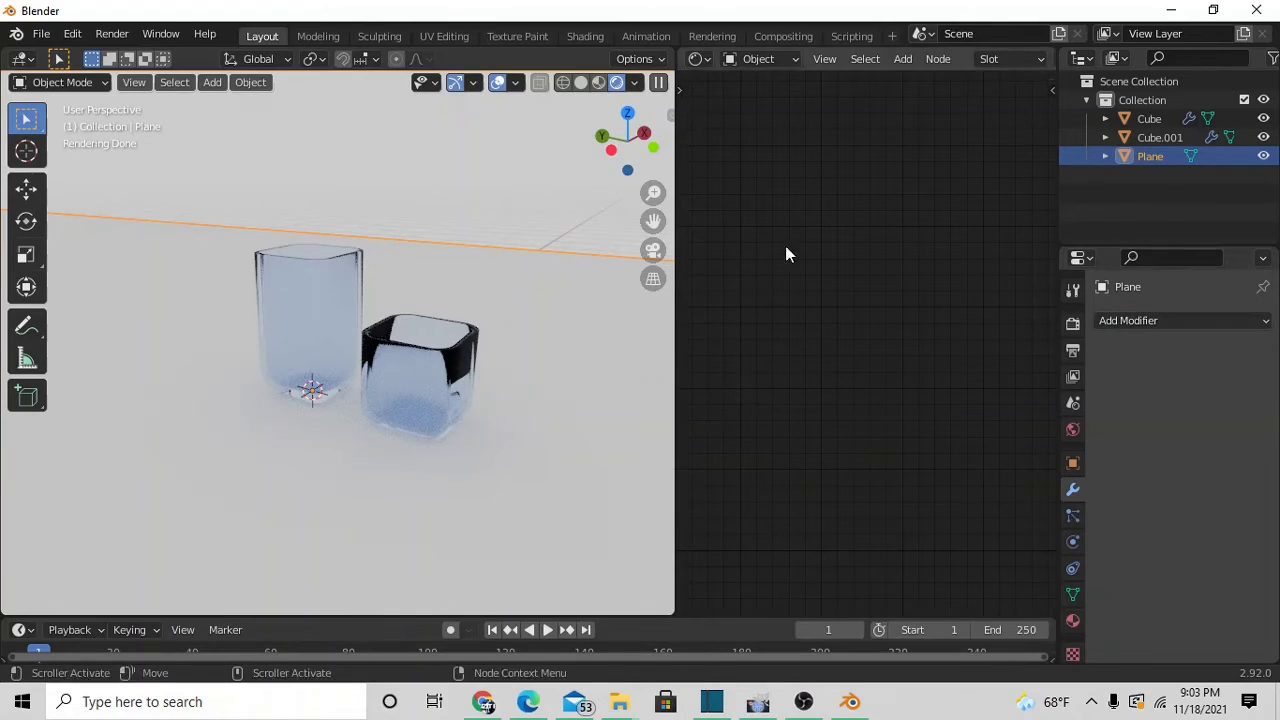
{"action": "left_click", "coordinate": [1075, 621]}
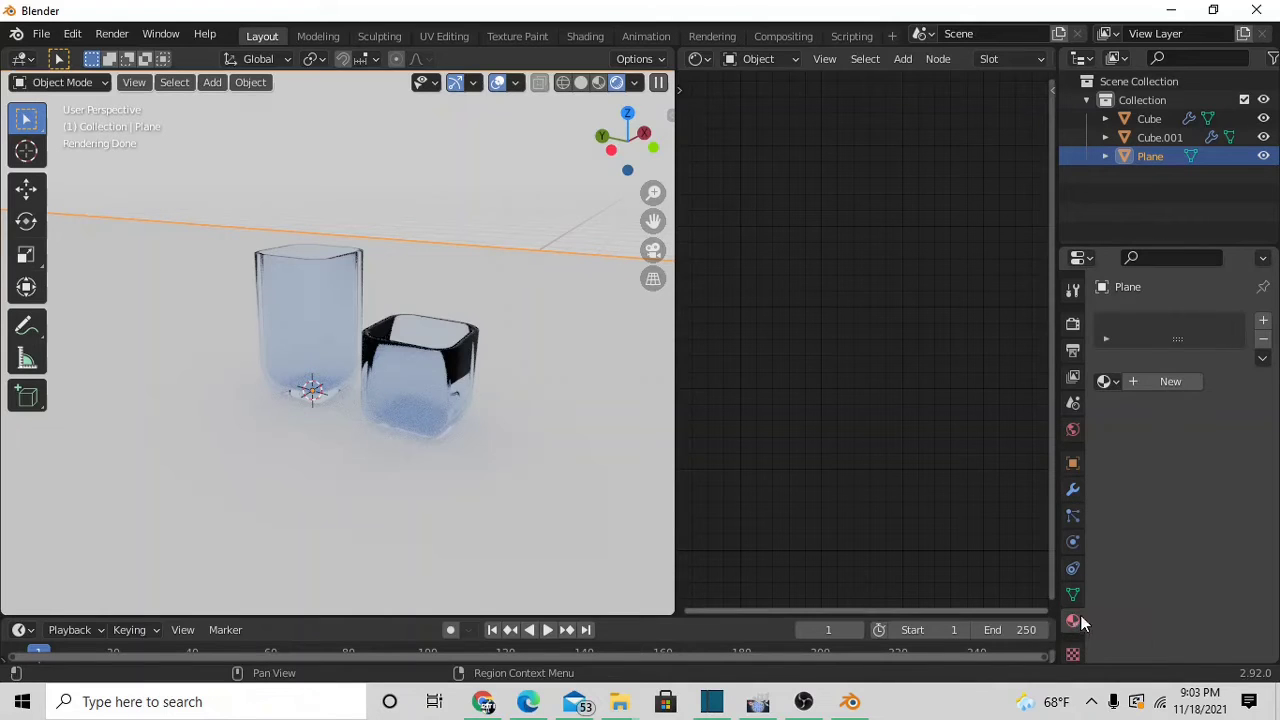
{"action": "left_click", "coordinate": [1173, 381]}
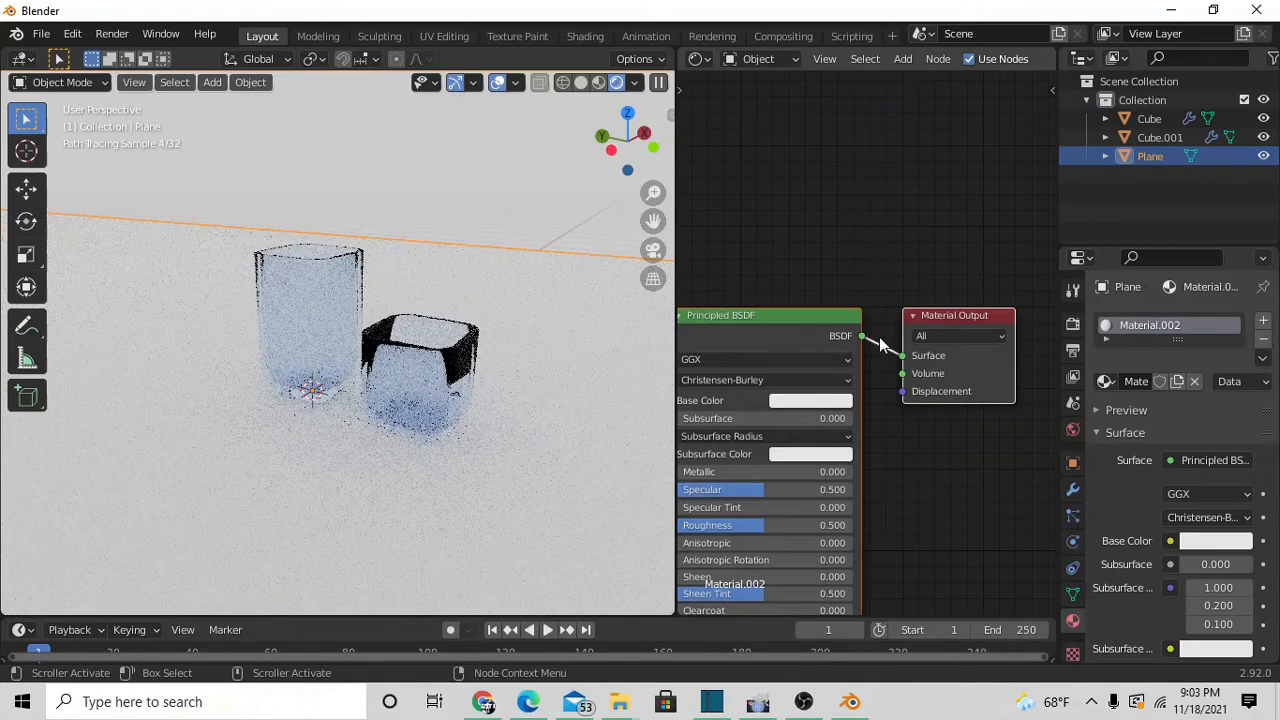
Replace the plane material's Principled BSDF with an Anisotropic BSDF connected to the Material Output's Surface input.
{"action": "left_click", "coordinate": [834, 320]}
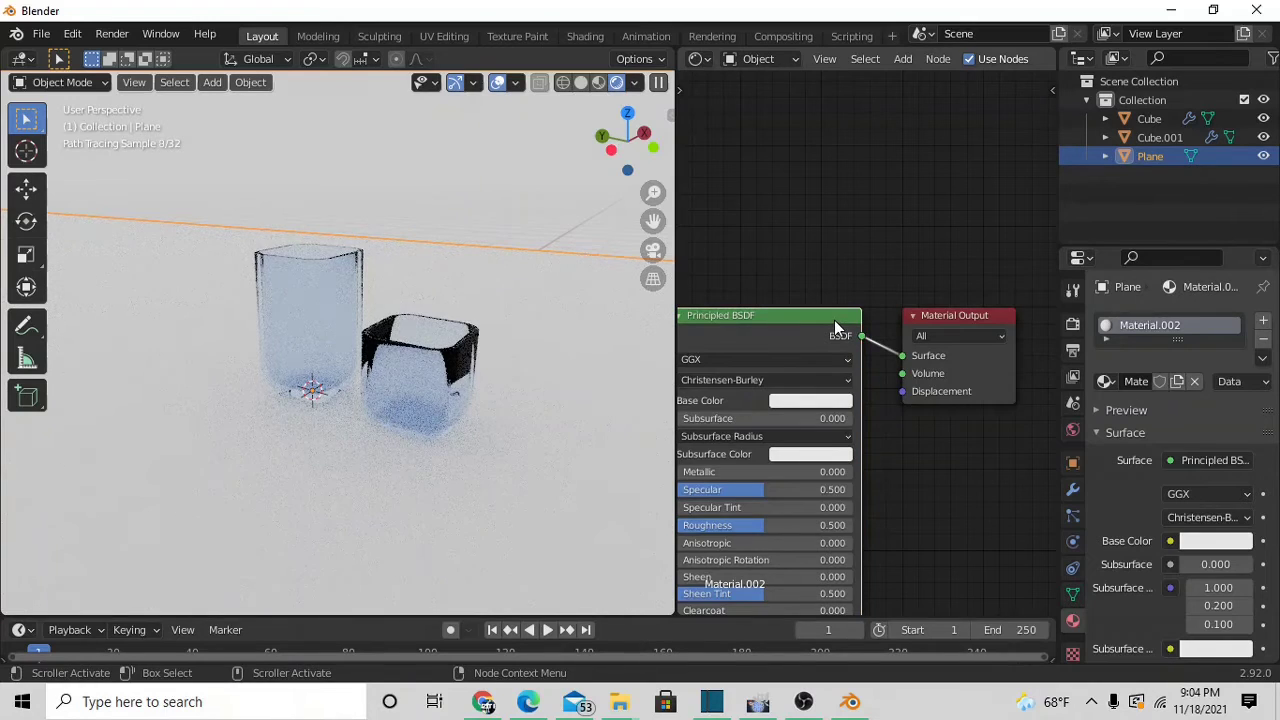
{"action": "key", "text": "x"}
{"action": "key", "text": "shift+a"}
{"action": "mouse_move", "coordinate": [834, 320]}
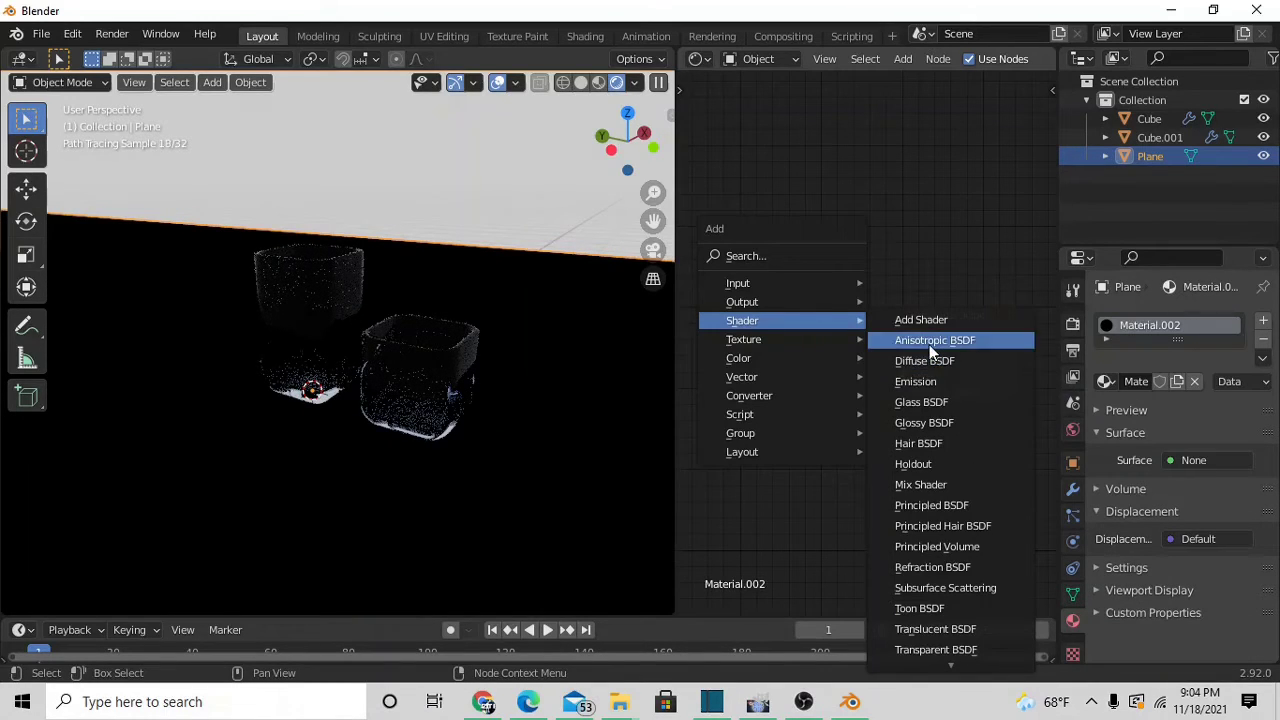
{"action": "left_click", "coordinate": [929, 344]}
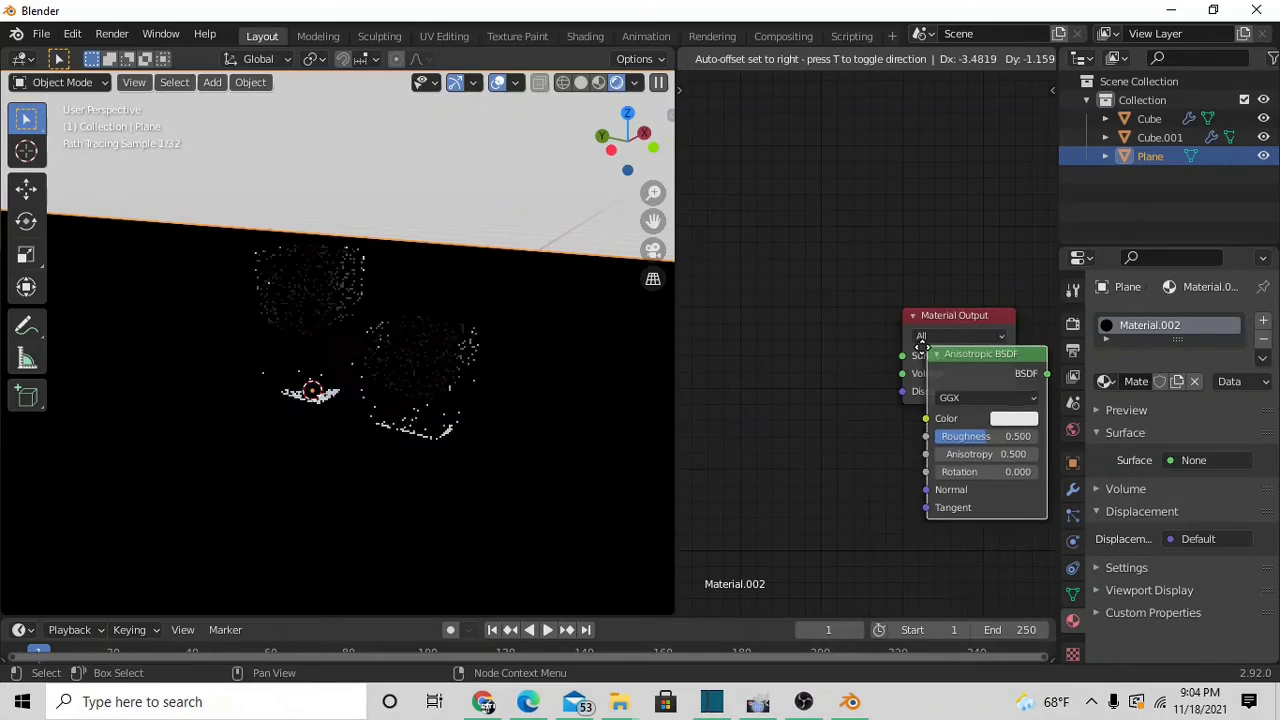
{"action": "left_click", "coordinate": [818, 300]}
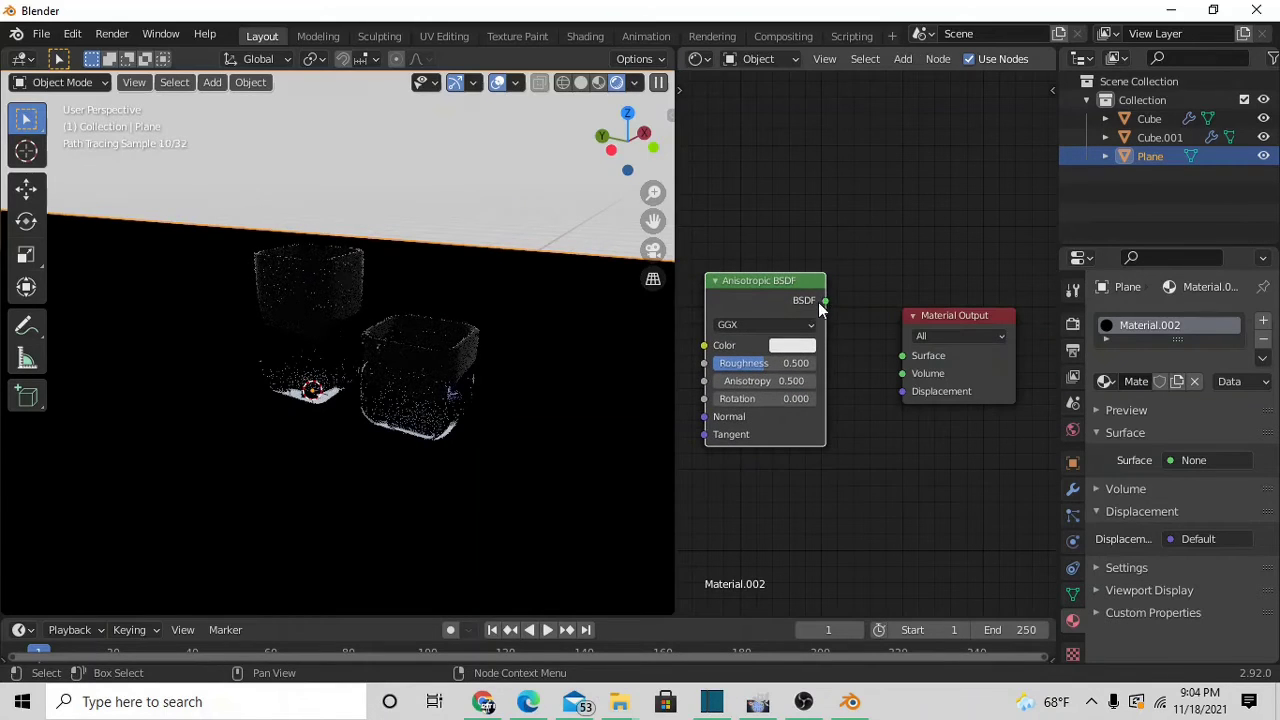
{"action": "left_click_drag", "start_coordinate": [822, 306], "coordinate": [910, 358]}
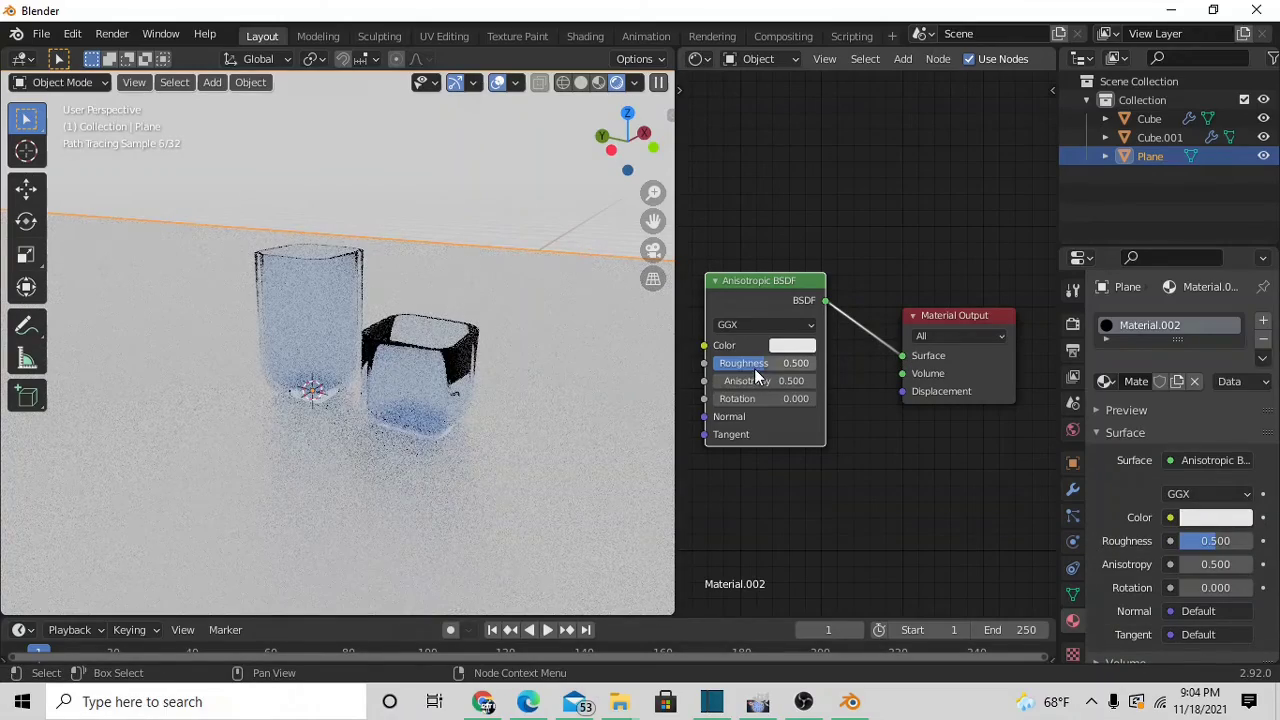
Set the Anisotropic BSDF node's roughness to 0.000 and inspect the plane's reflections of the containers.
{"action": "left_click_drag", "start_coordinate": [766, 363], "coordinate": [695, 363]}
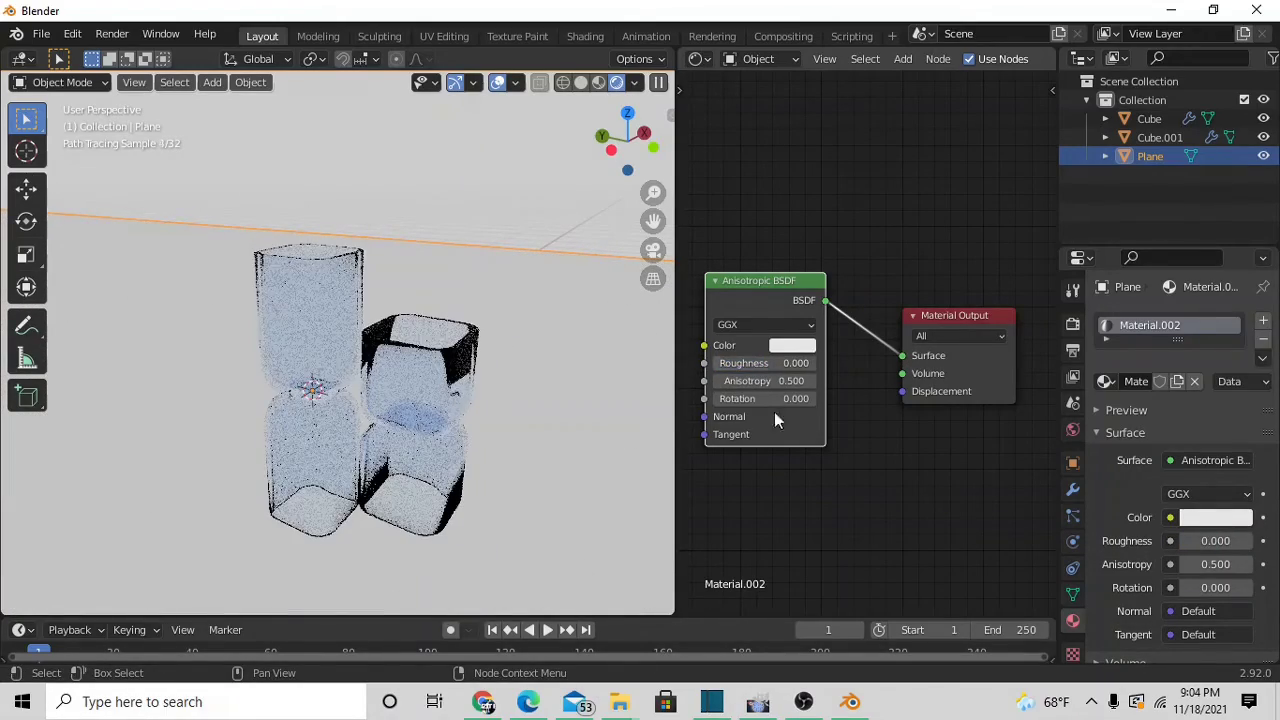
{"action": "middle_click_drag", "start_coordinate": [319, 462], "coordinate": [367, 478]}
{"action": "middle_click_drag", "start_coordinate": [395, 478], "coordinate": [322, 512]}
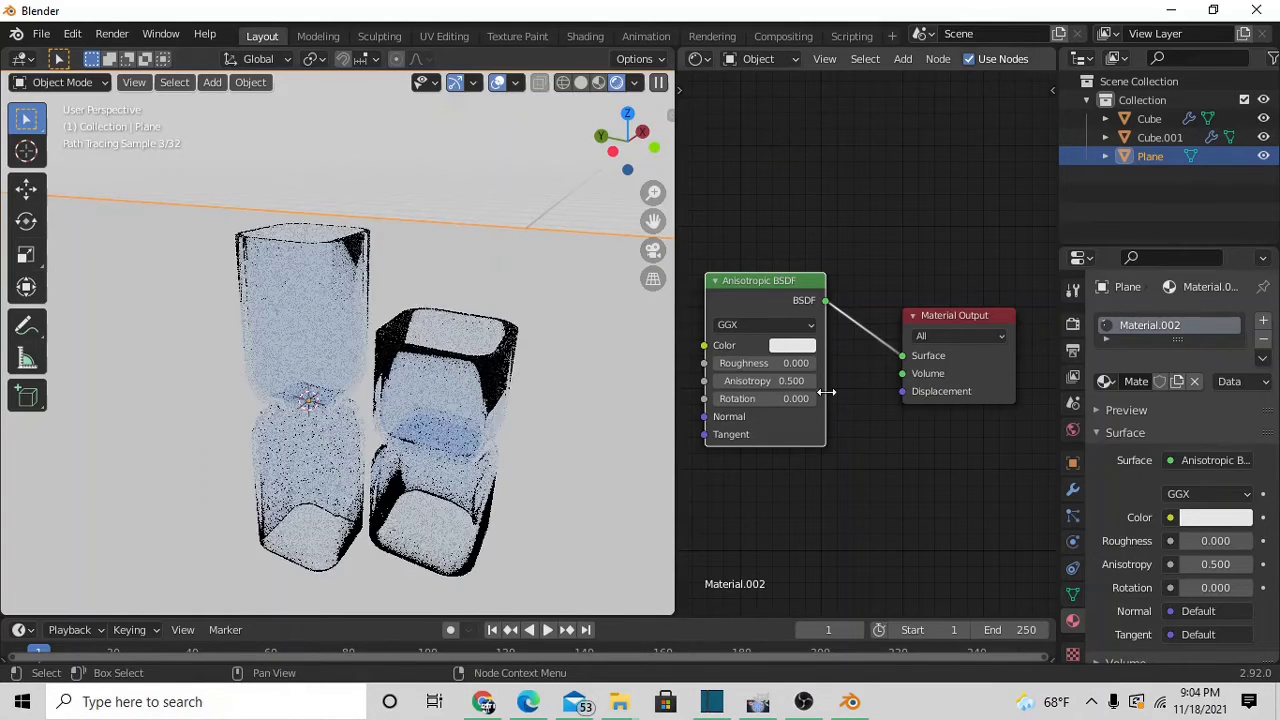
Tint the world background colour pale cyan after trying blue, green and yellowish tints.
{"action": "left_click", "coordinate": [1075, 433]}
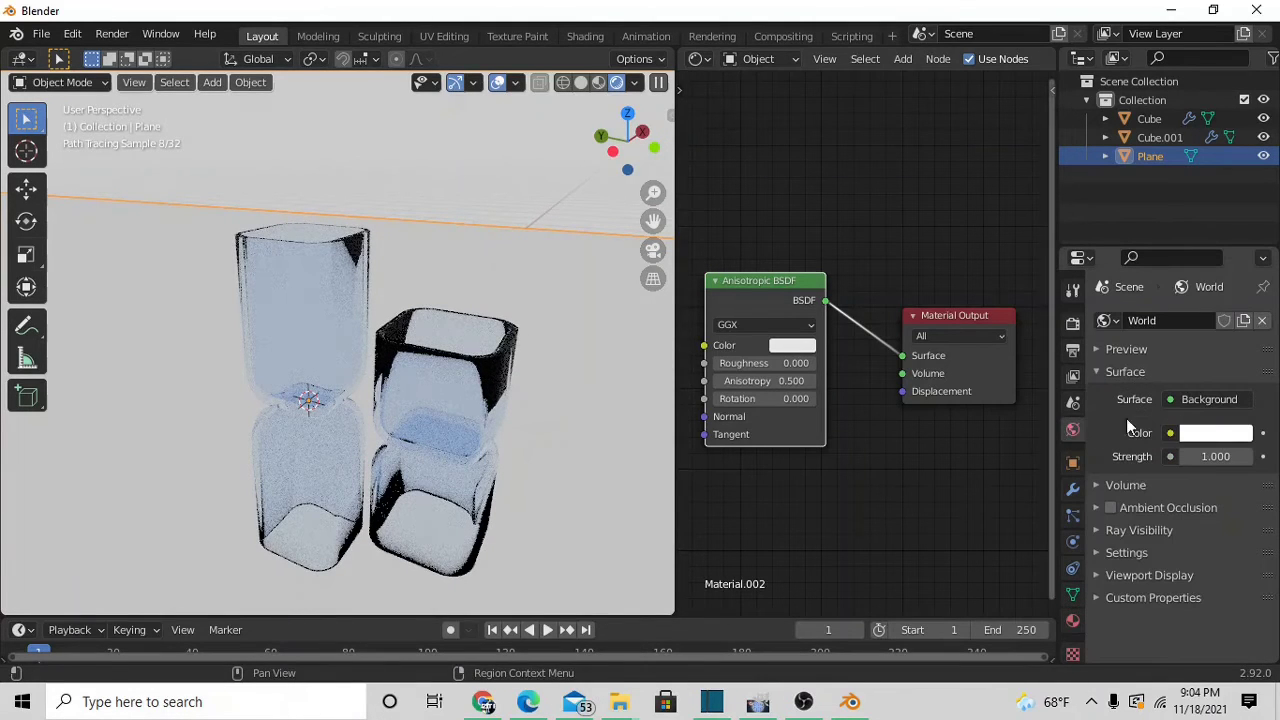
{"action": "left_click", "coordinate": [1215, 433]}
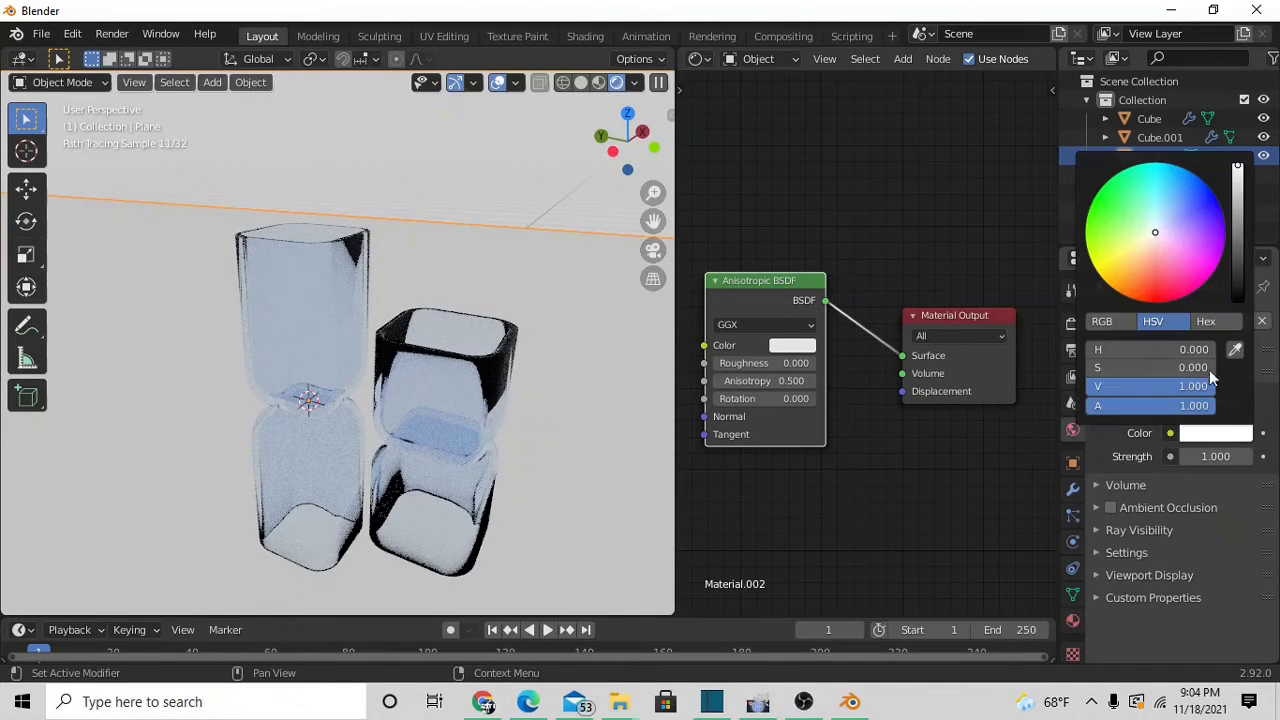
{"action": "left_click", "coordinate": [1165, 229]}
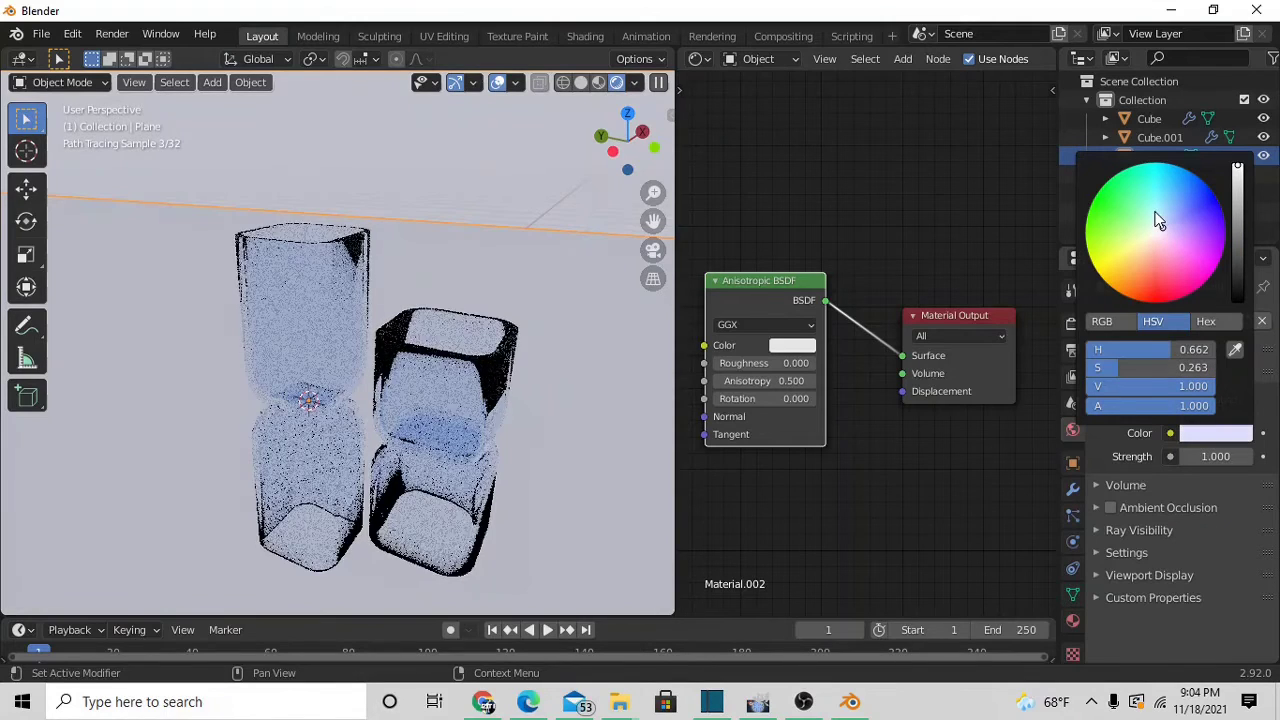
{"action": "left_click", "coordinate": [1154, 212]}
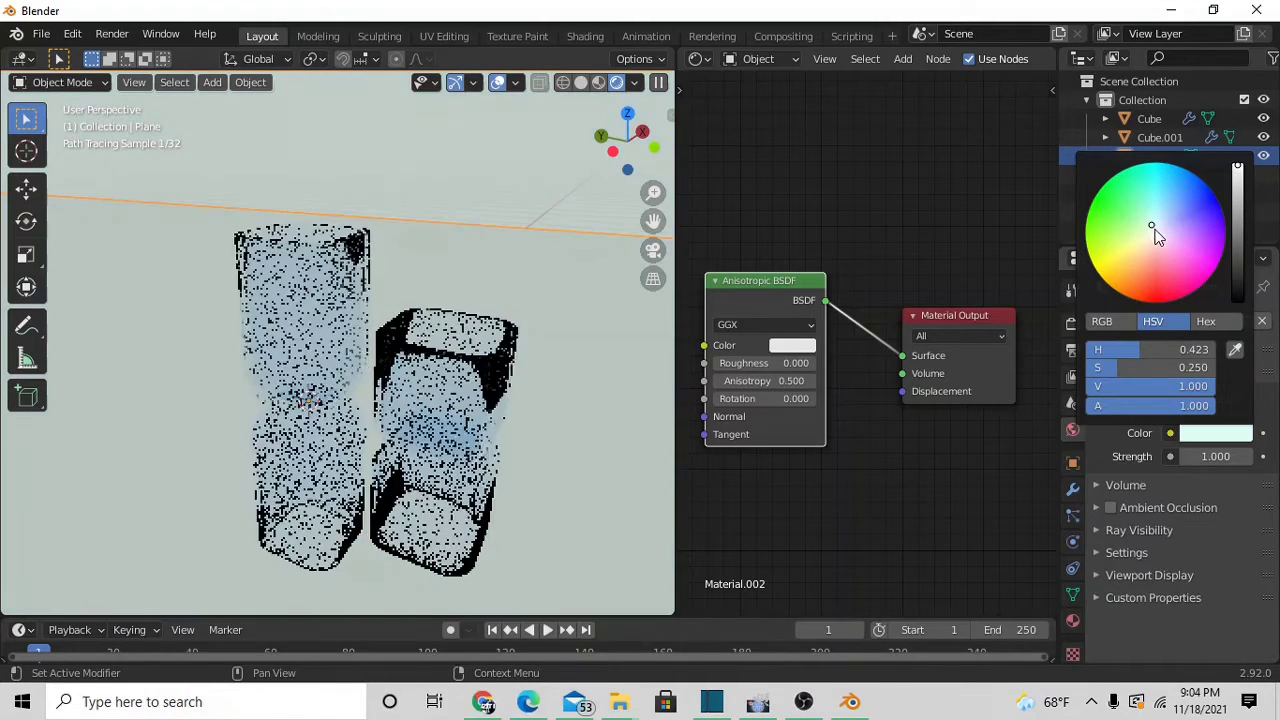
{"action": "left_click", "coordinate": [1166, 220]}
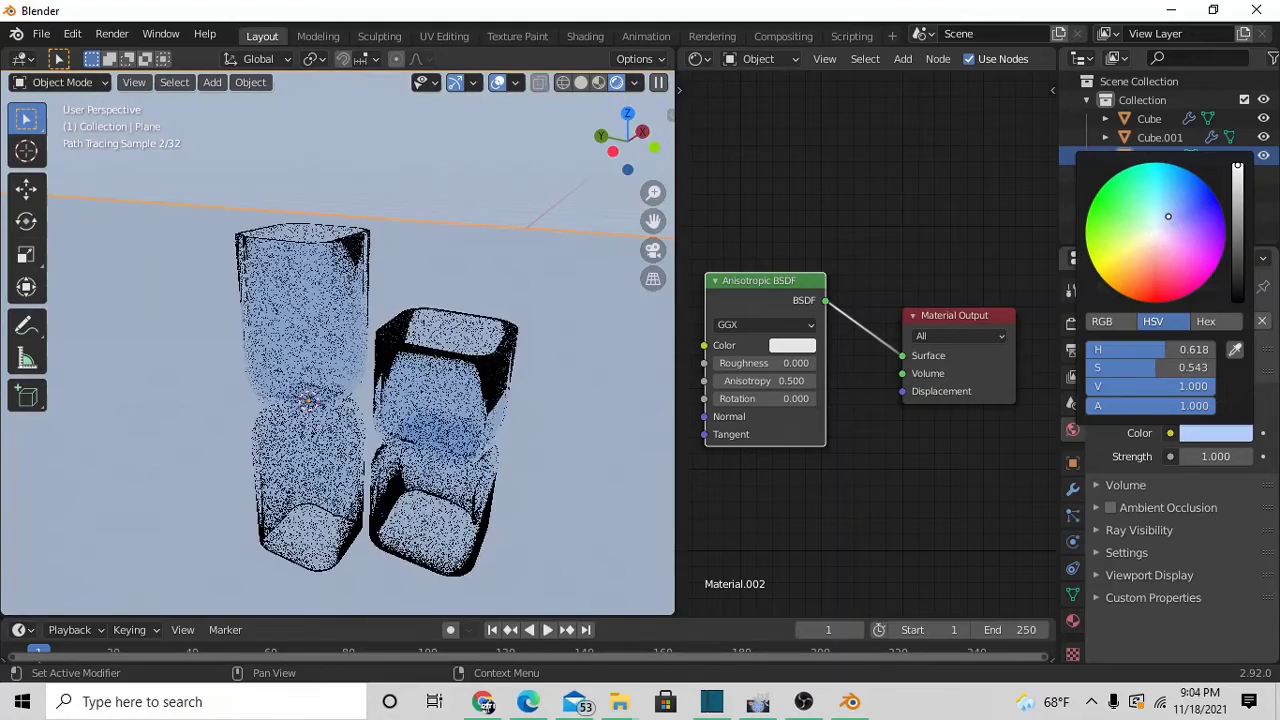
{"action": "left_click", "coordinate": [1118, 252]}
{"action": "middle_click_drag", "start_coordinate": [437, 403], "coordinate": [610, 440]}
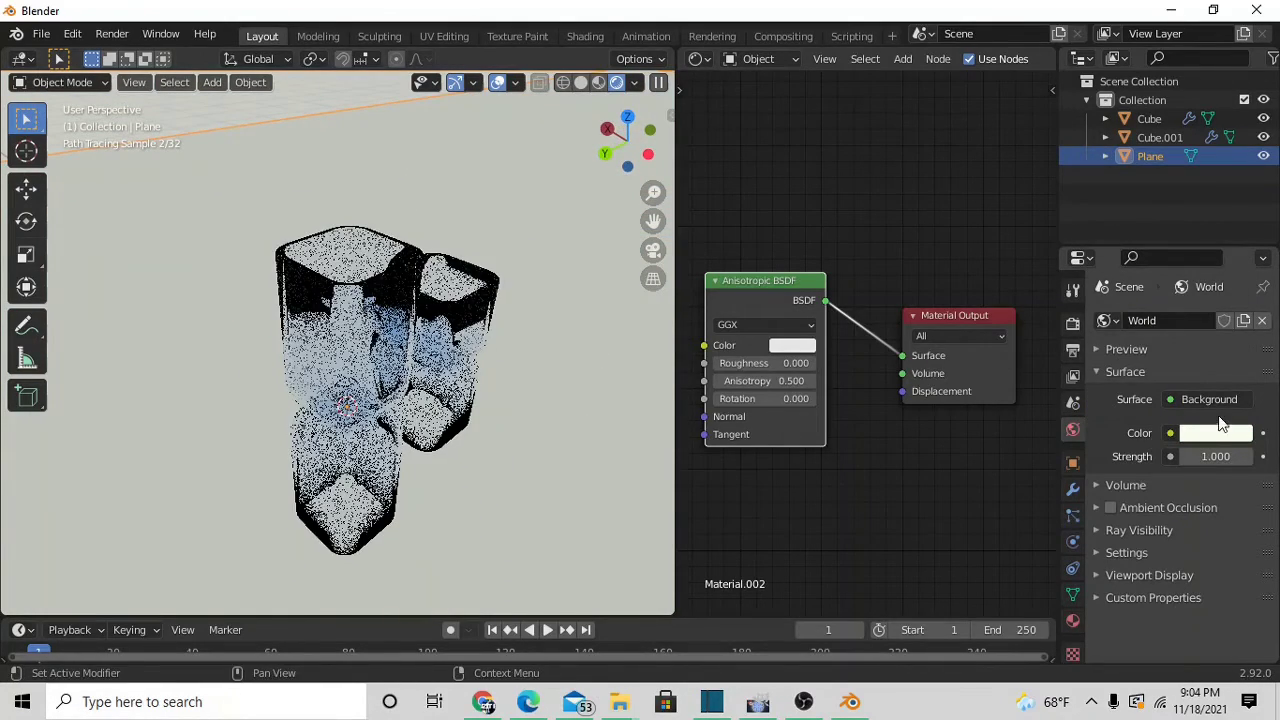
{"action": "left_click", "coordinate": [1222, 432]}
{"action": "left_click", "coordinate": [1167, 226]}
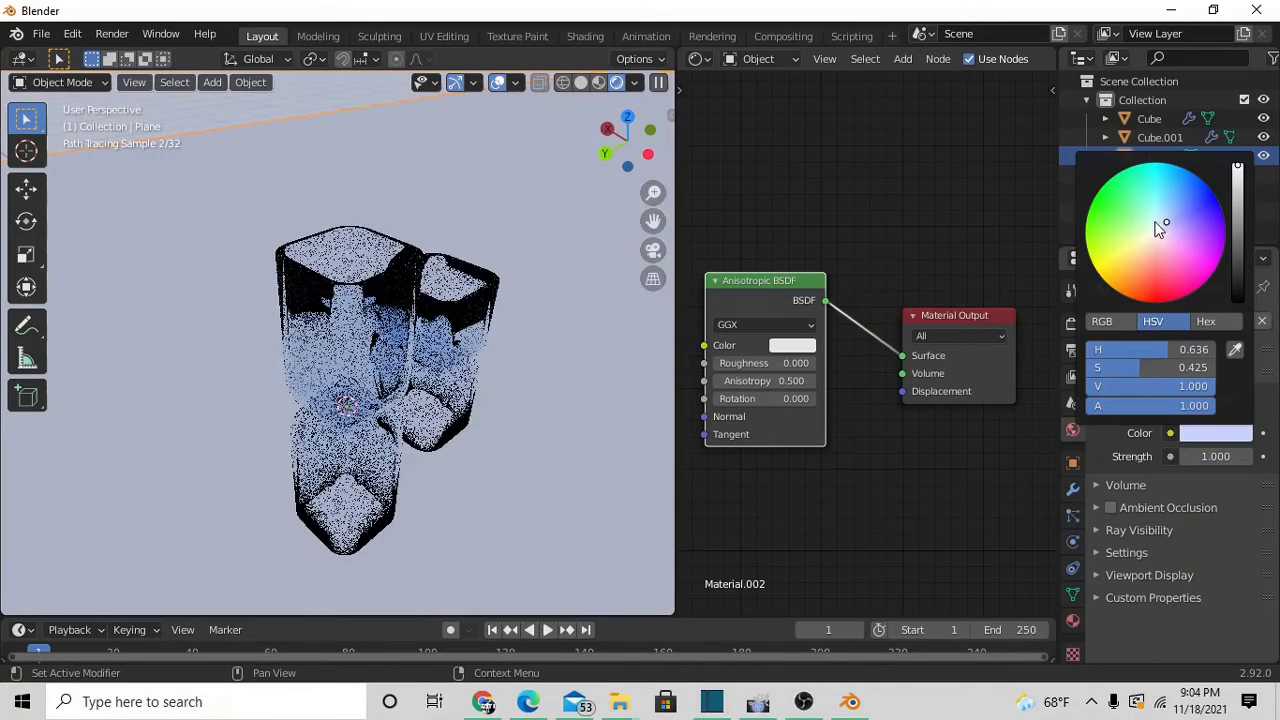
{"action": "left_click", "coordinate": [1145, 211]}
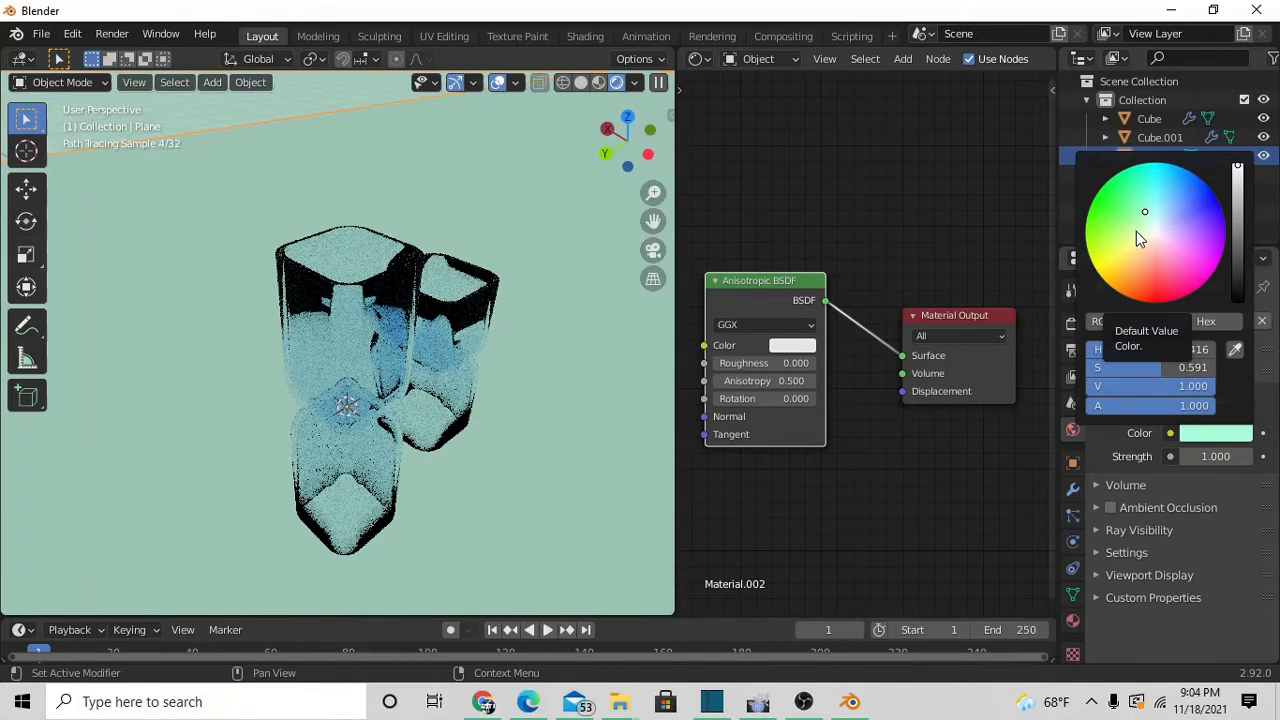
{"action": "left_click", "coordinate": [1157, 220]}
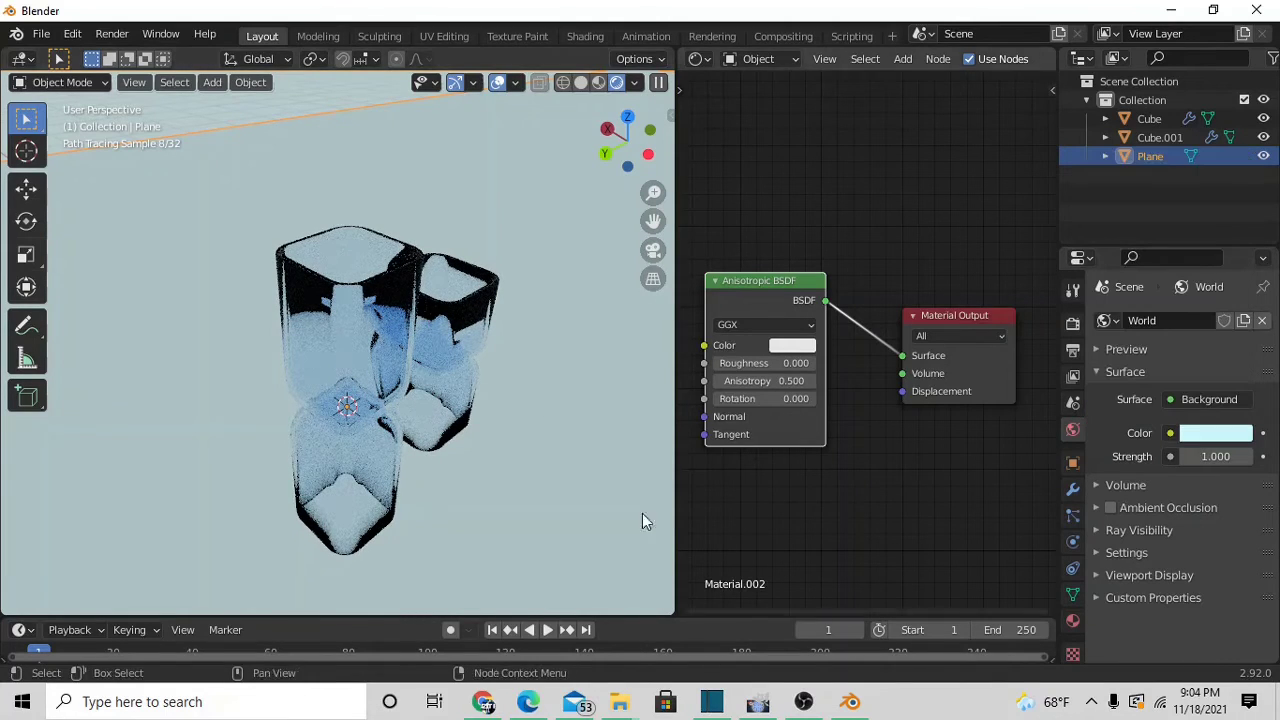
Try to render the scene as an image.
{"action": "scroll", "coordinate": [512, 478], "scroll_direction": "up", "scroll_amount": 2}
{"action": "middle_click_drag", "start_coordinate": [503, 478], "coordinate": [463, 467]}
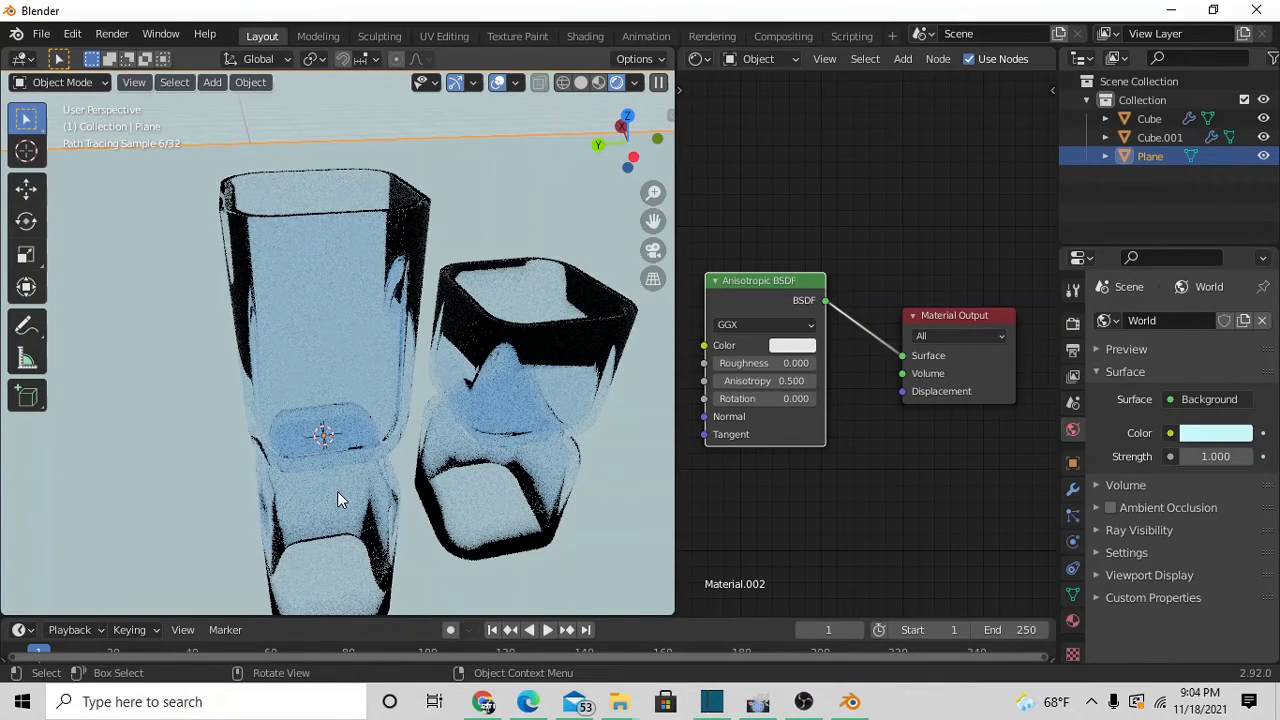
{"action": "middle_click_drag", "start_coordinate": [337, 491], "coordinate": [462, 515]}
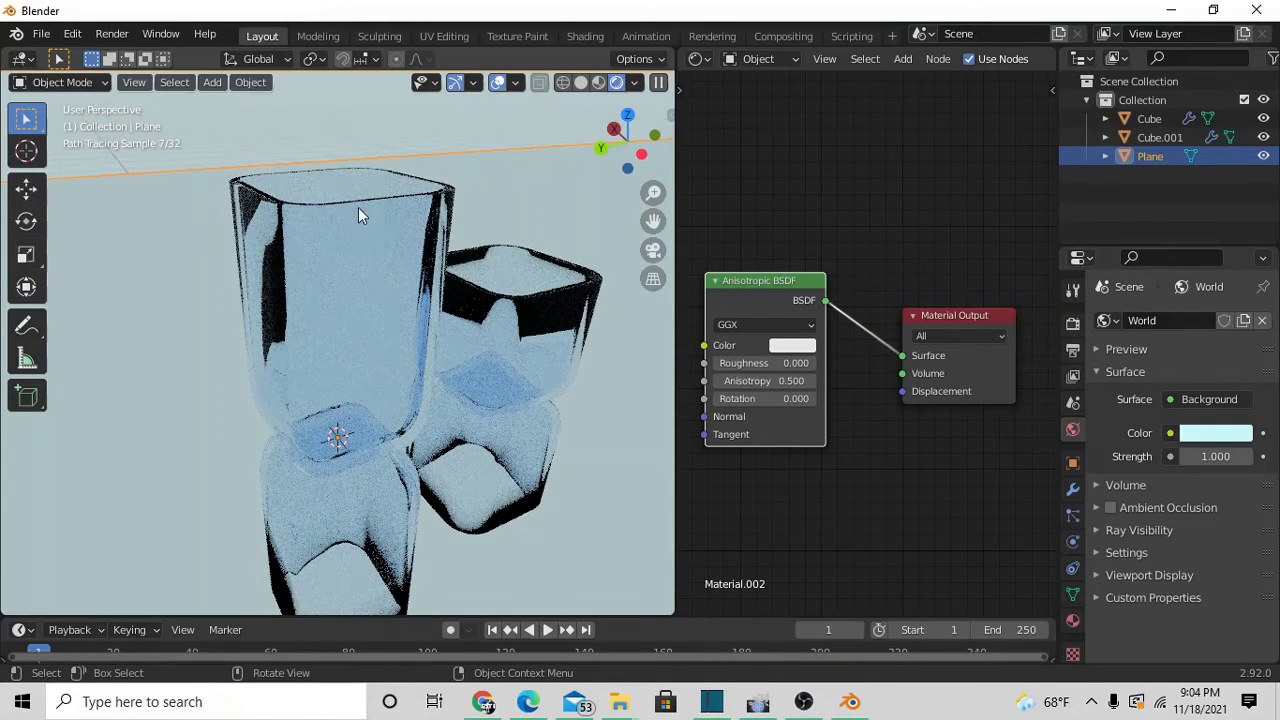
{"action": "left_click", "coordinate": [116, 34]}
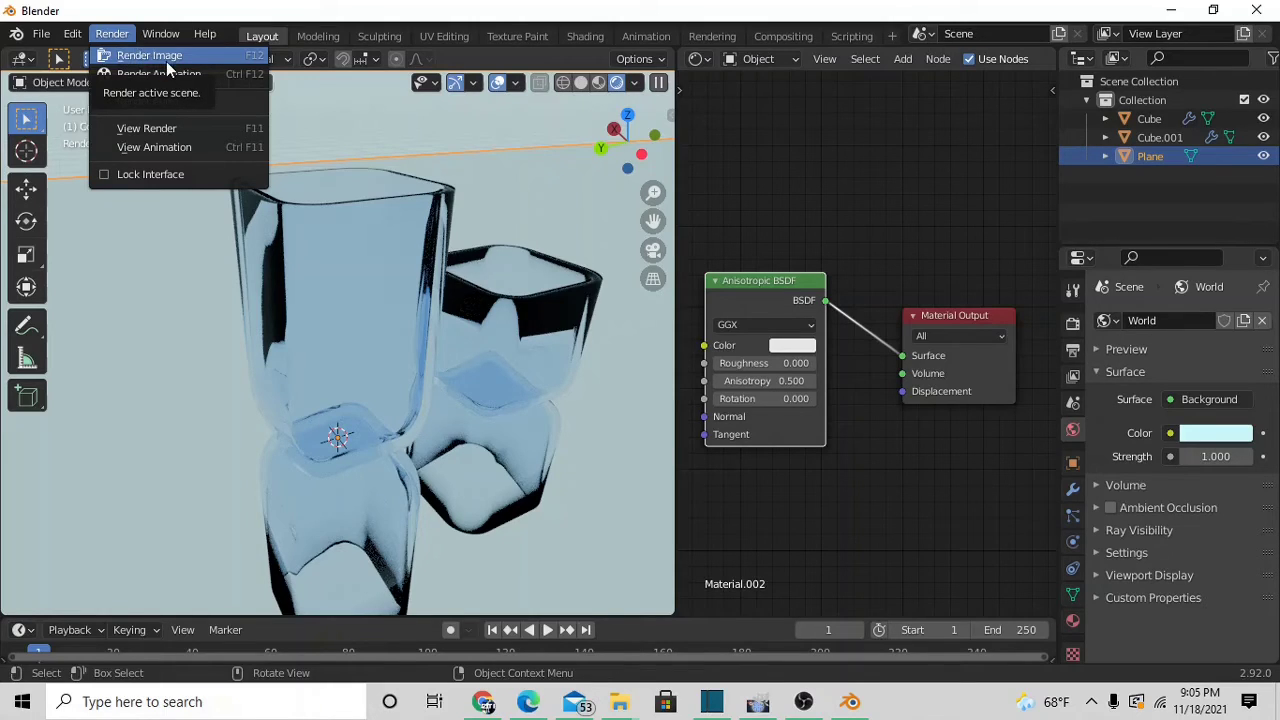
{"action": "left_click", "coordinate": [166, 61]}
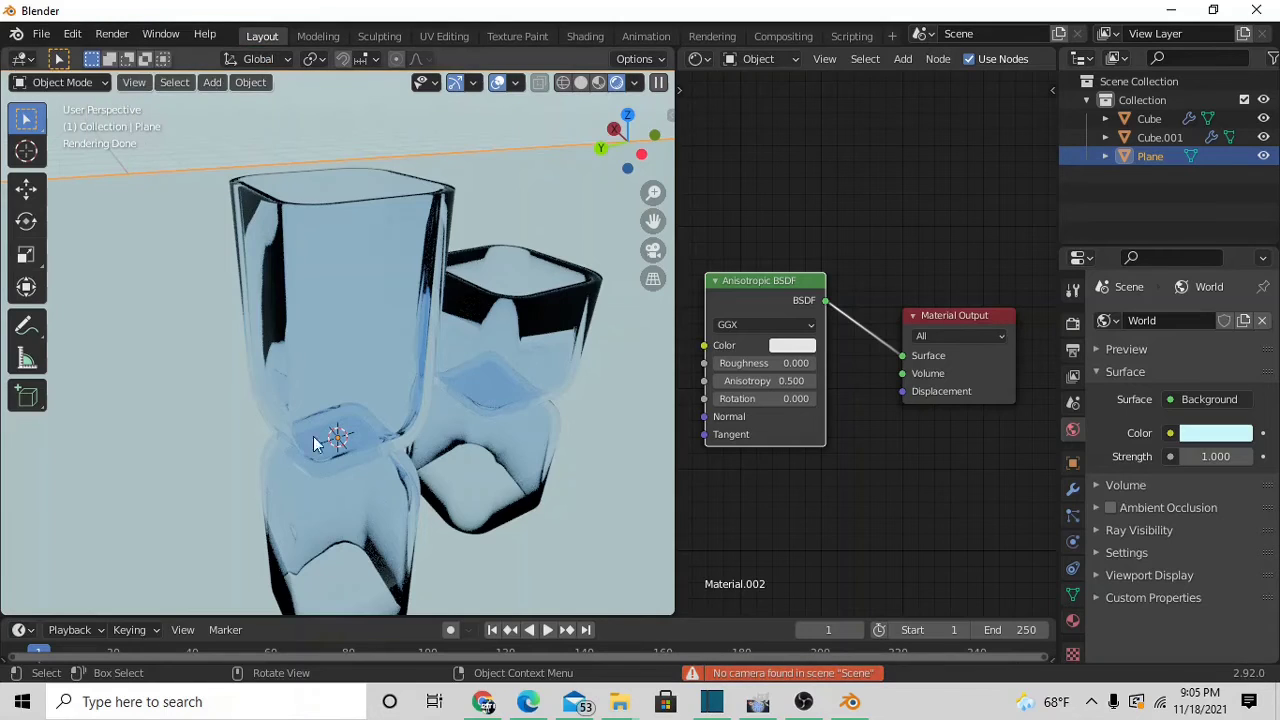
Add a camera to the scene and align it to an angled perspective view of both containers.
{"action": "middle_click_drag", "start_coordinate": [430, 448], "coordinate": [391, 426]}
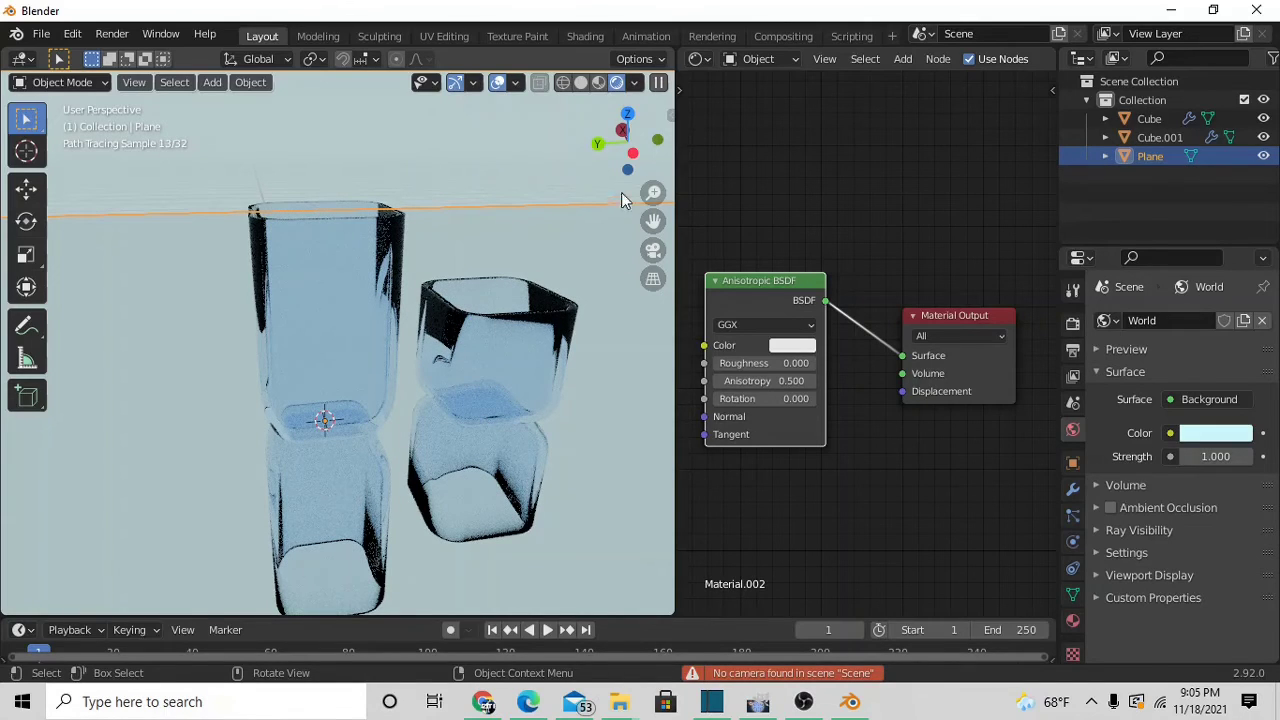
{"action": "left_click", "coordinate": [631, 155]}
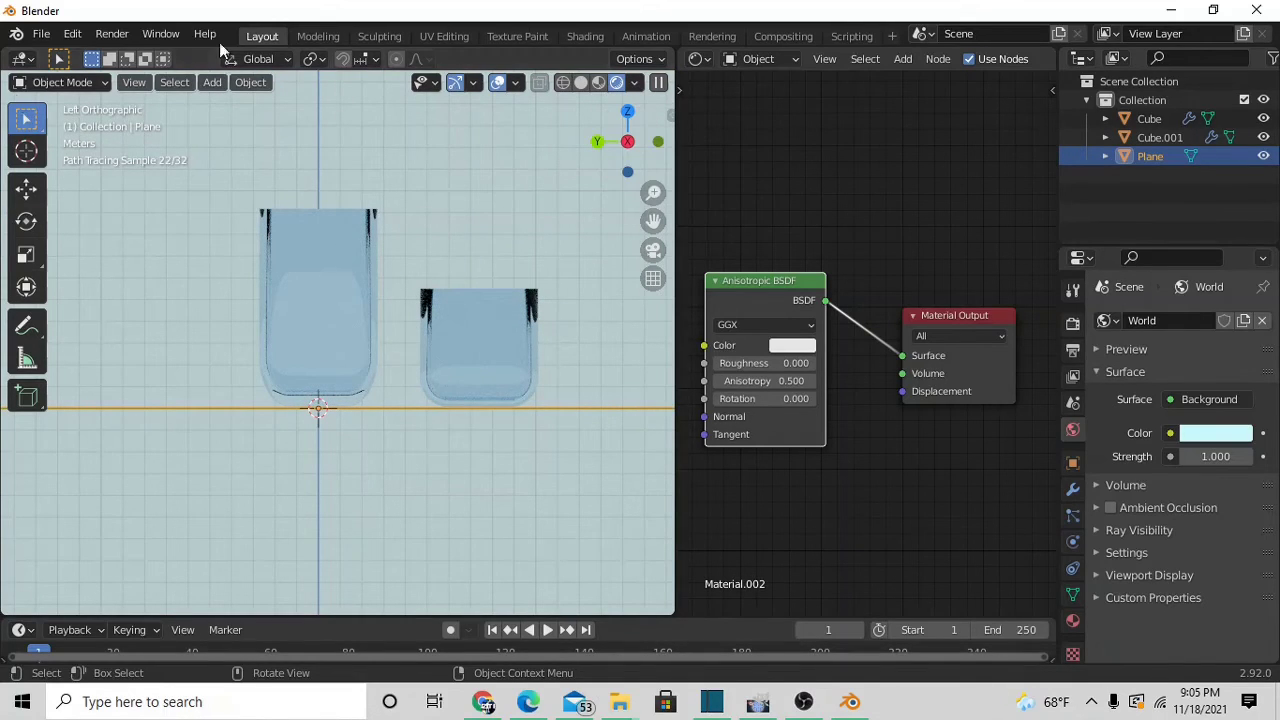
{"action": "left_click", "coordinate": [212, 82]}
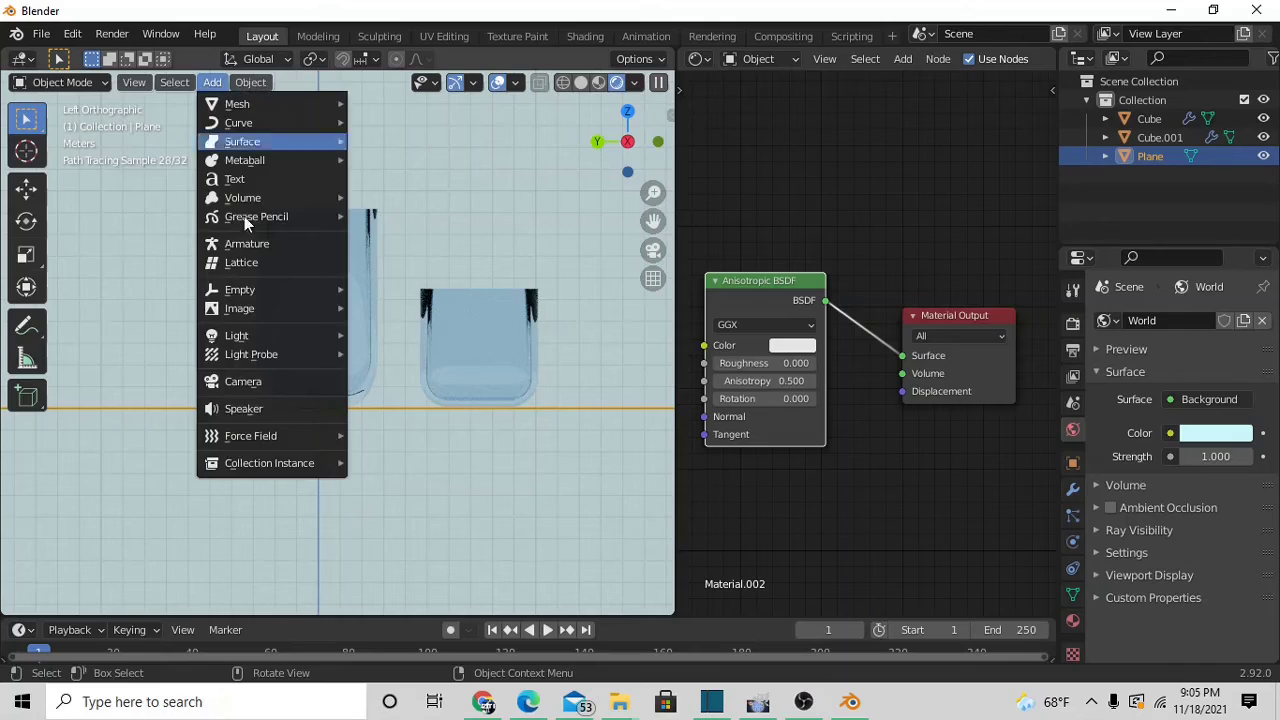
{"action": "left_click", "coordinate": [277, 386]}
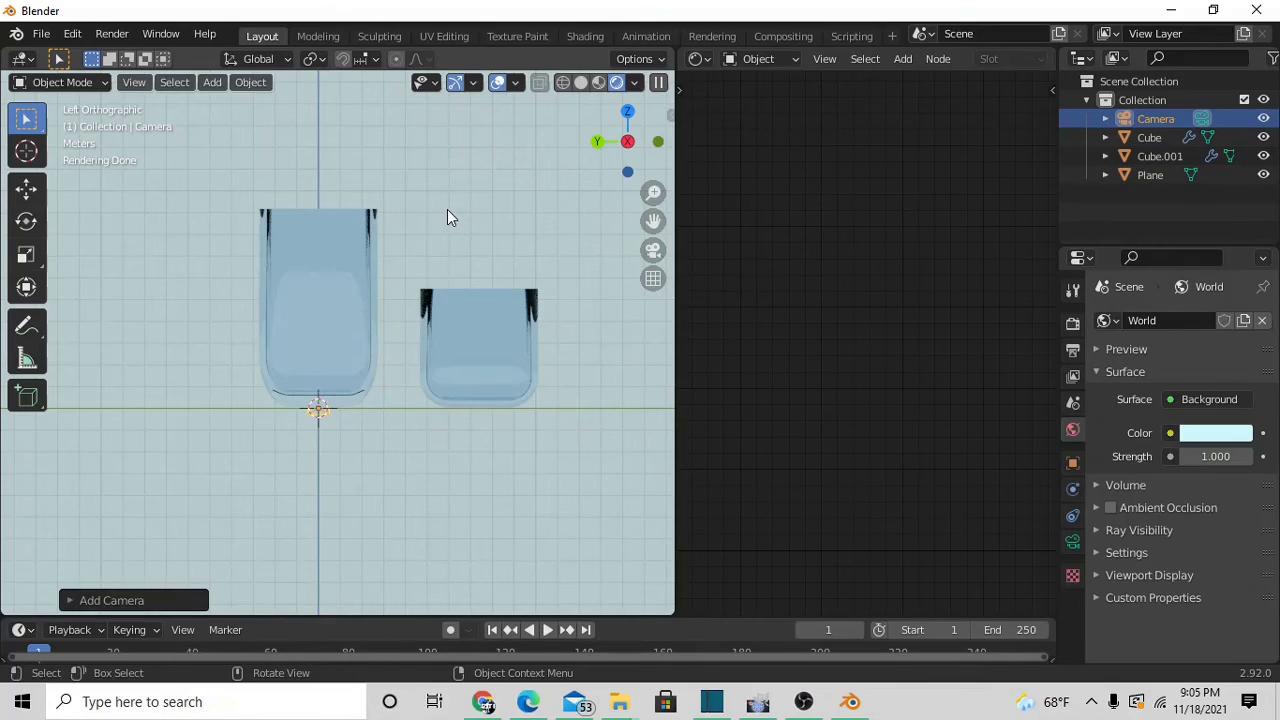
{"action": "mouse_move", "coordinate": [414, 309]}
{"action": "middle_mouse_down"}
{"action": "mouse_move", "coordinate": [418, 386]}
{"action": "mouse_move", "coordinate": [437, 345]}
{"action": "middle_mouse_up"}
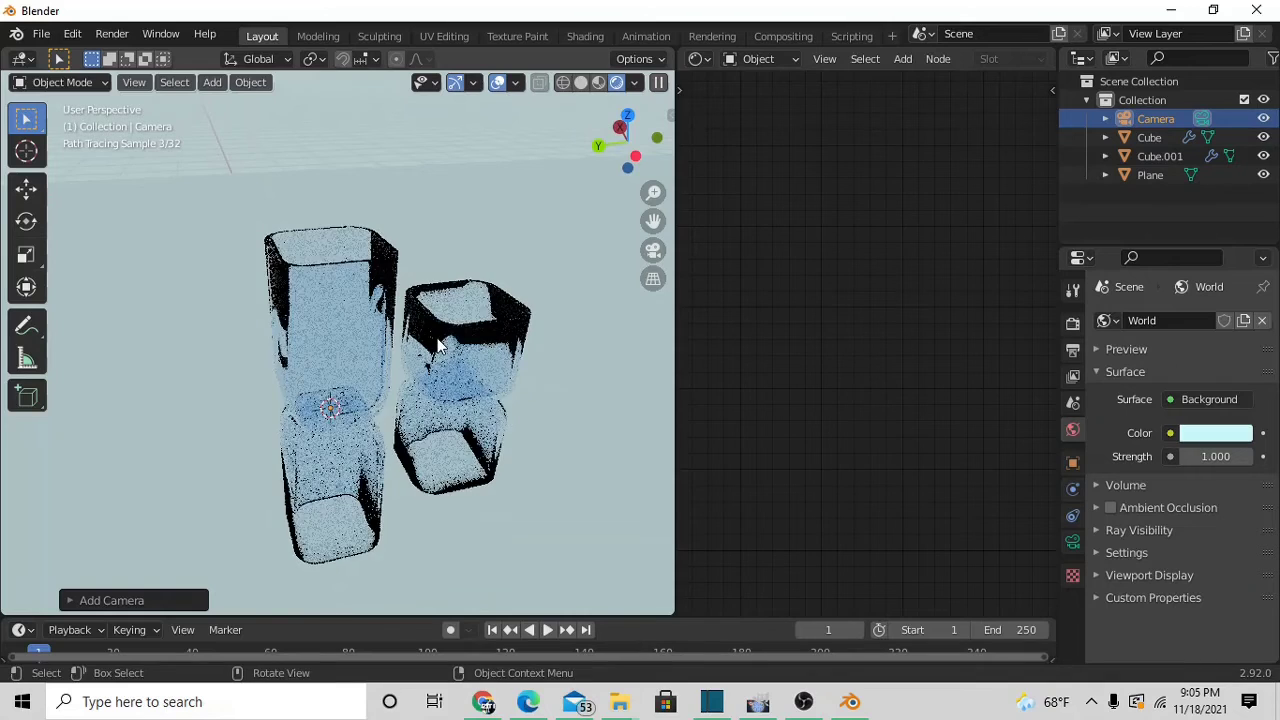
{"action": "key", "text": "ctrl+alt+KP_0"}
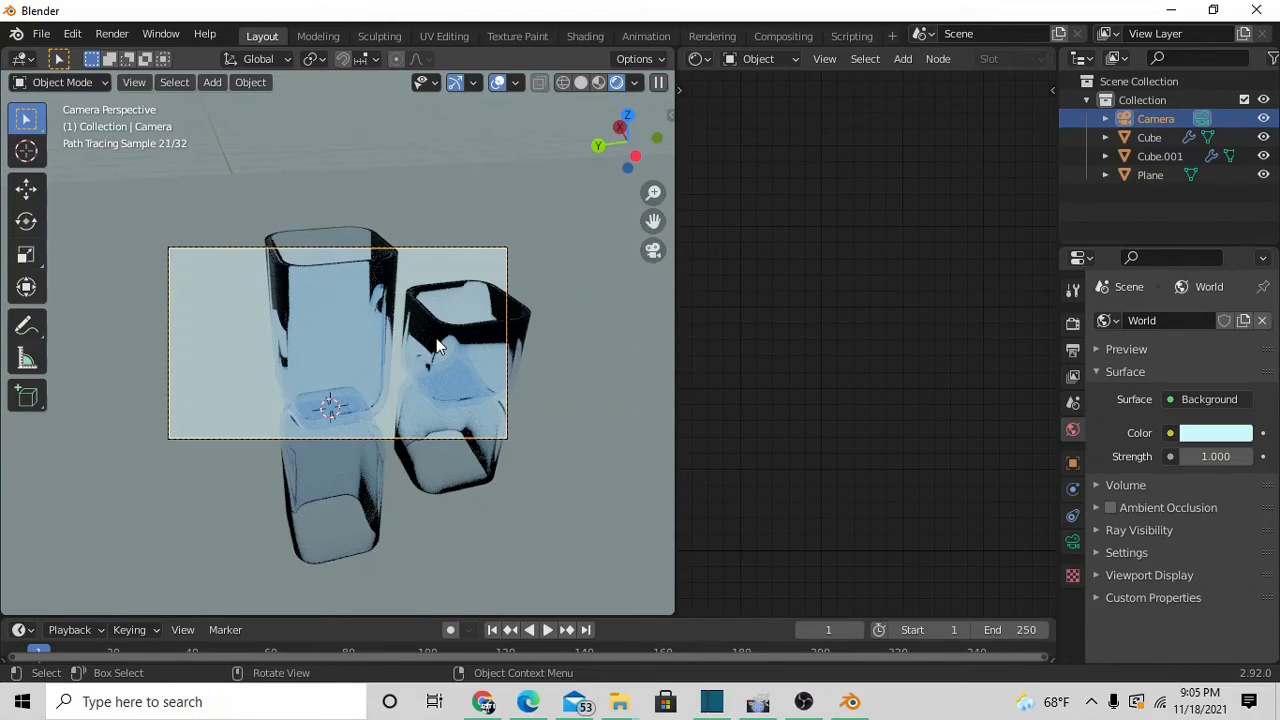
Move the camera back along the global X axis and raise it about 2.5 m along Z to frame the containers.
{"action": "key", "text": "g"}
{"action": "key", "text": "z"}
{"action": "key", "text": "x"}
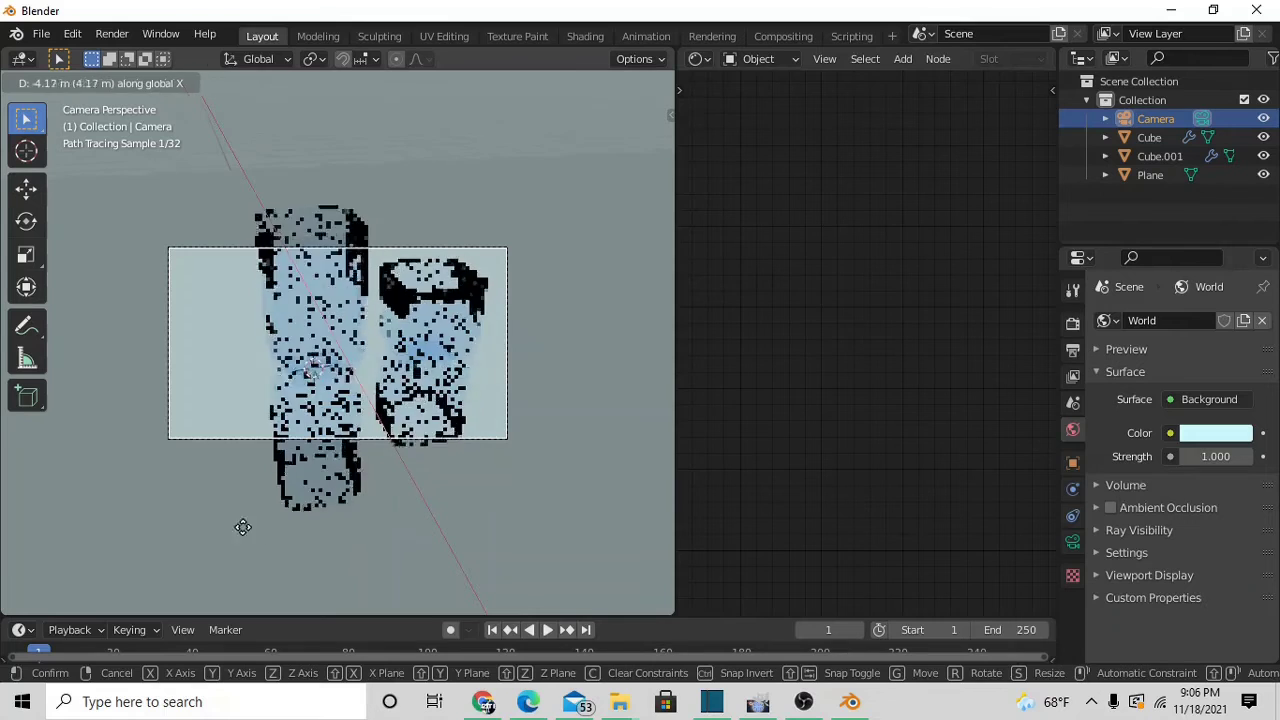
{"action": "left_click", "coordinate": [348, 556]}
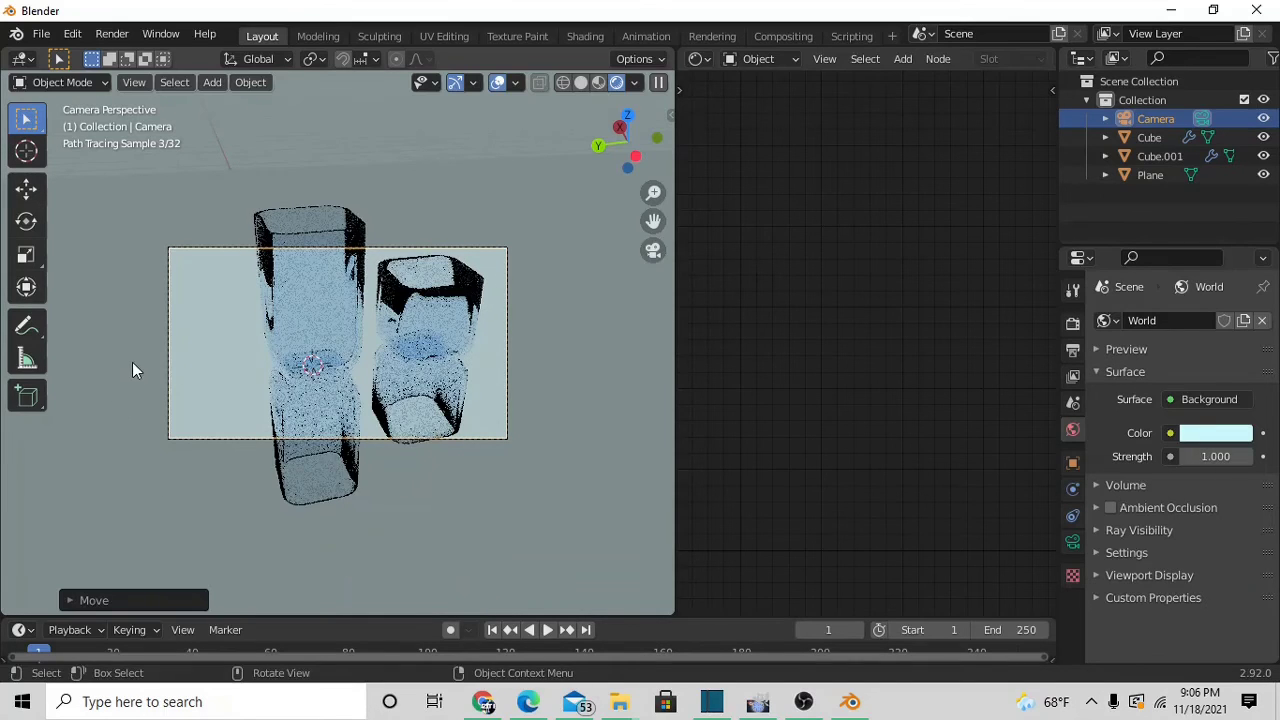
{"action": "key", "text": "g"}
{"action": "key", "text": "z"}
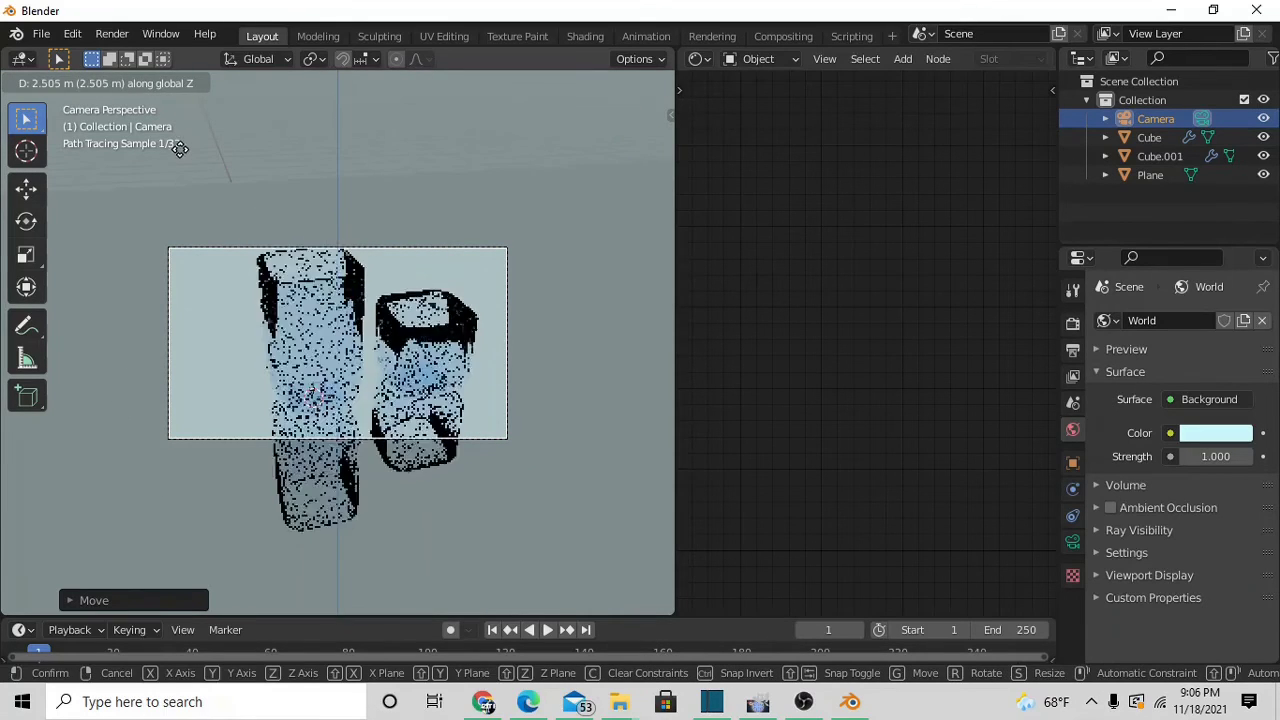
{"action": "left_click", "coordinate": [182, 167]}
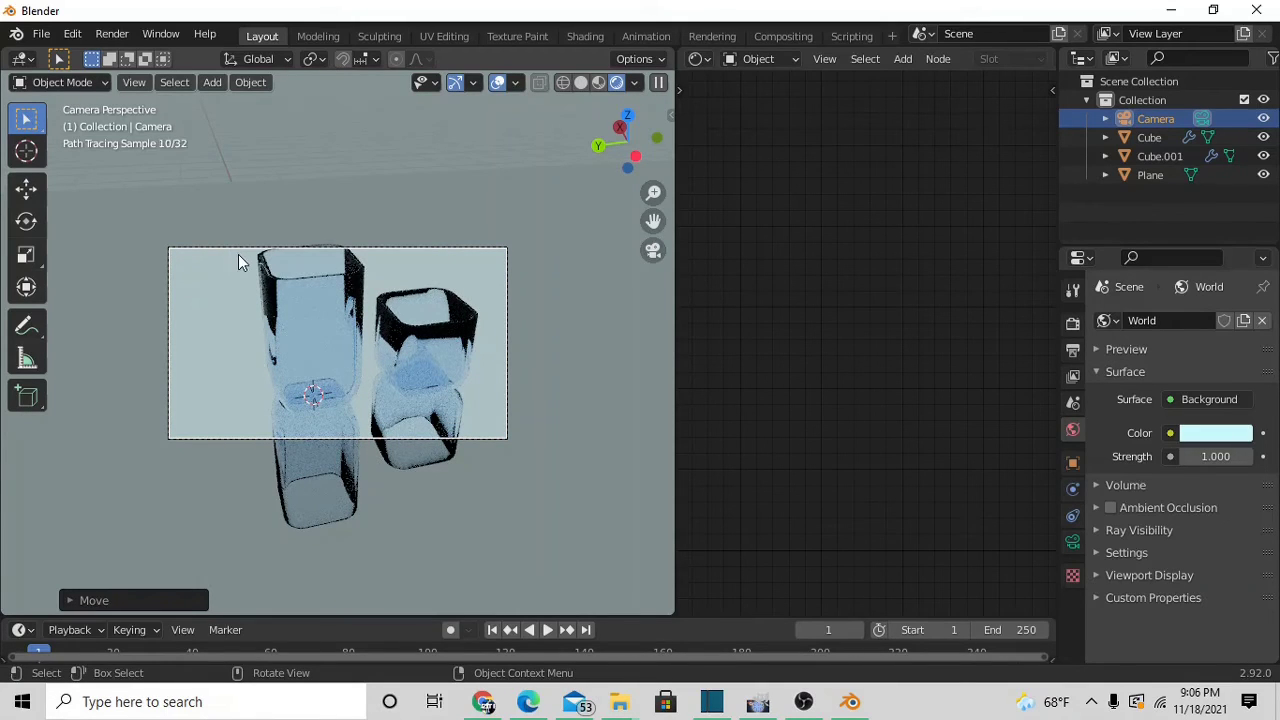
Widen the camera's lens angle so both containers appear smaller and fit within the frame's upper edge.
{"action": "left_click", "coordinate": [243, 250]}
{"action": "left_click", "coordinate": [243, 248]}
{"action": "right_click", "coordinate": [241, 250]}
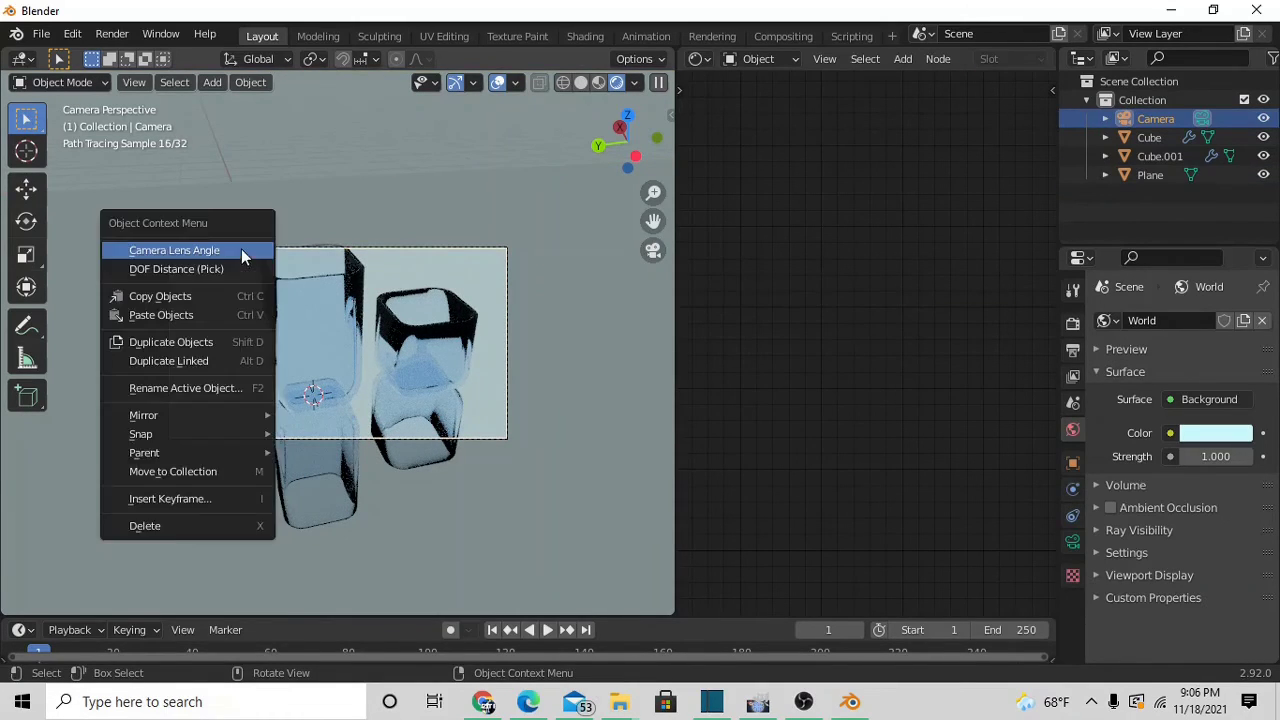
{"action": "right_click", "coordinate": [354, 249]}
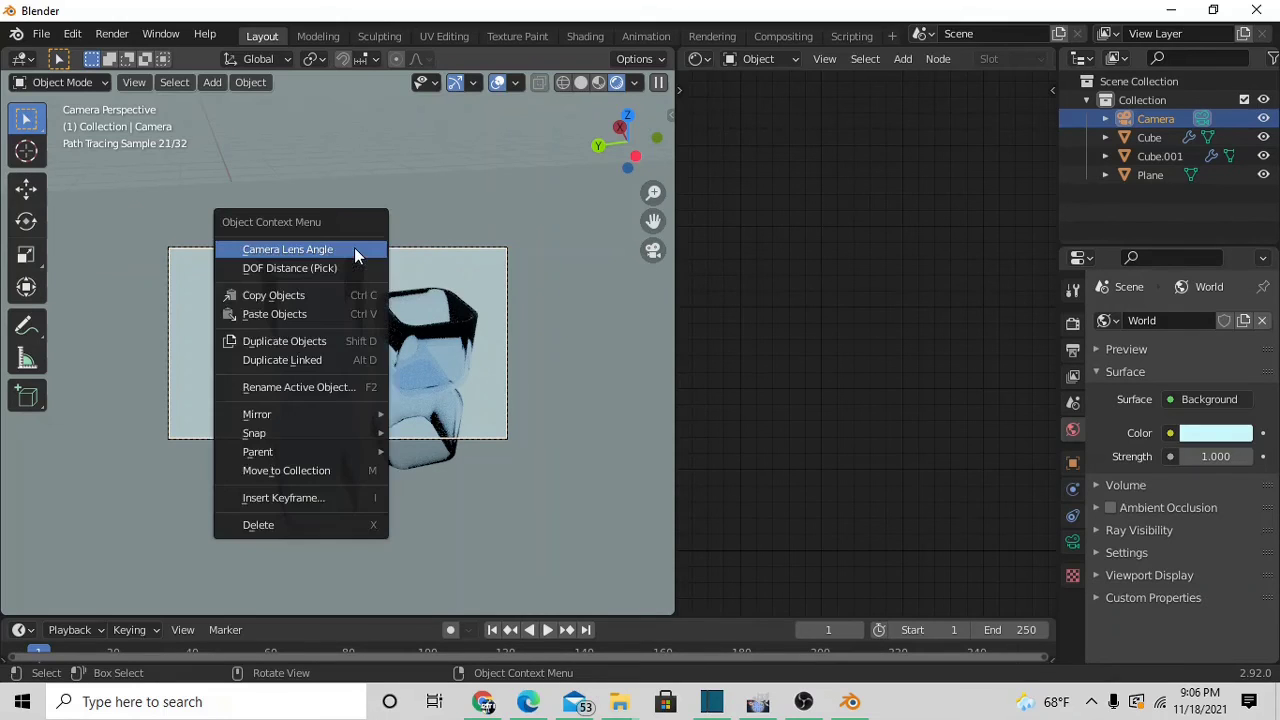
{"action": "left_click", "coordinate": [352, 249]}
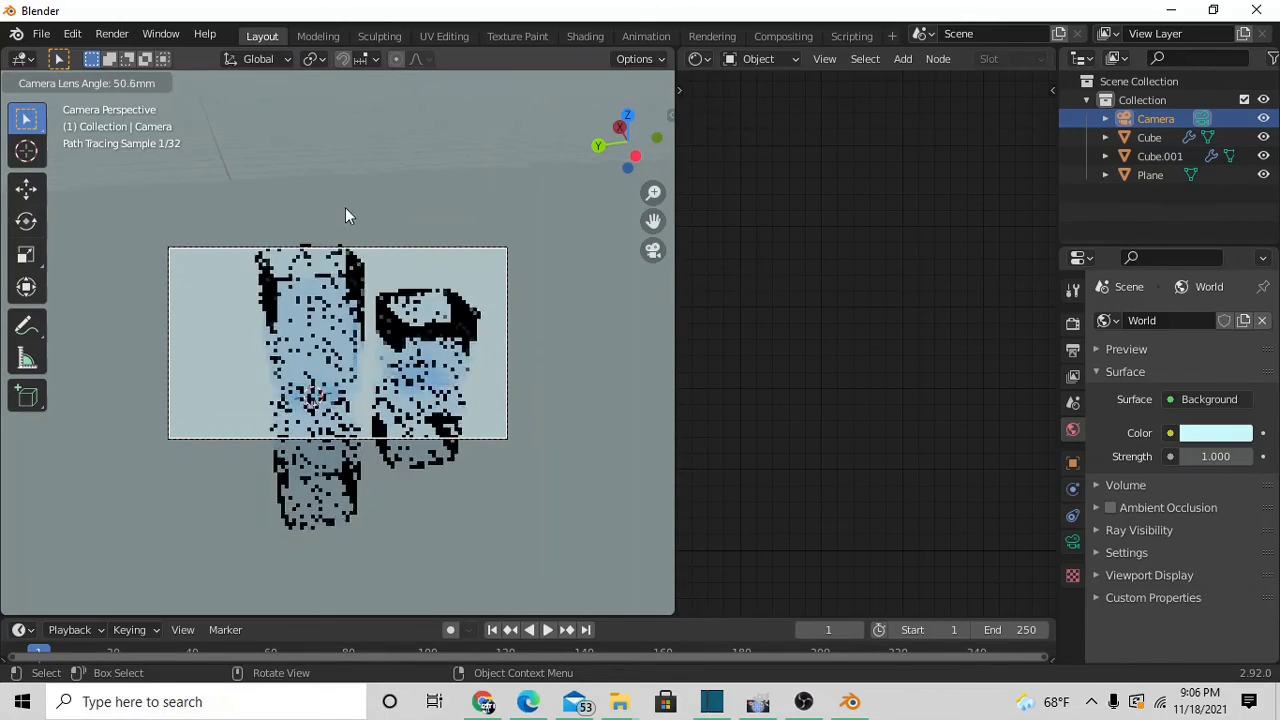
{"action": "left_click", "coordinate": [216, 283]}
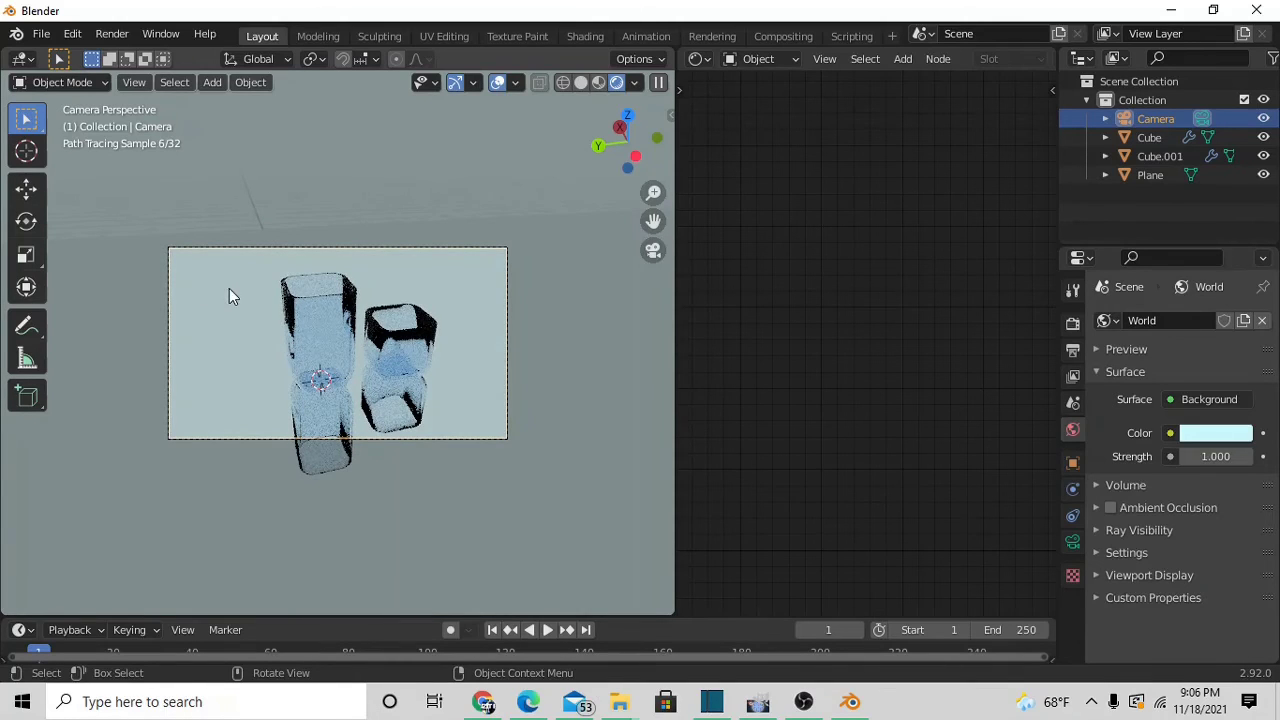
Move the camera slightly farther back in the negative direction along the global X axis.
{"action": "key", "text": "g"}
{"action": "key", "text": "x"}
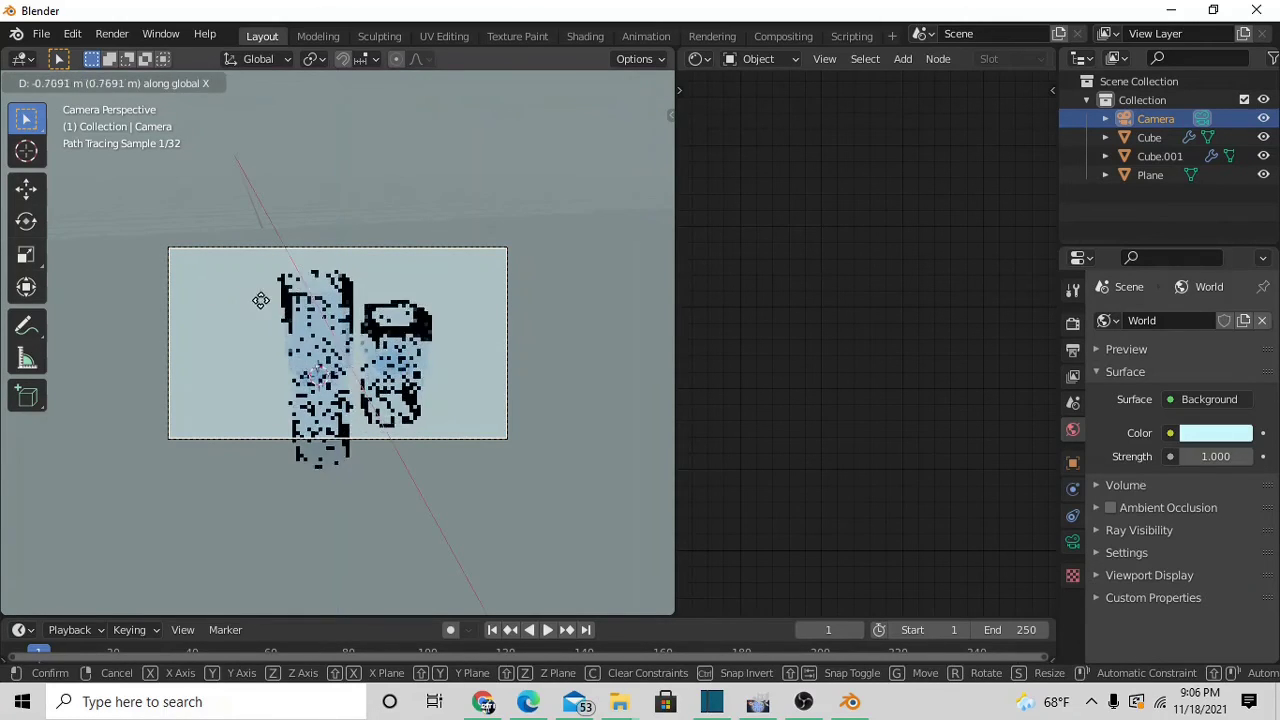
{"action": "left_click", "coordinate": [342, 328]}
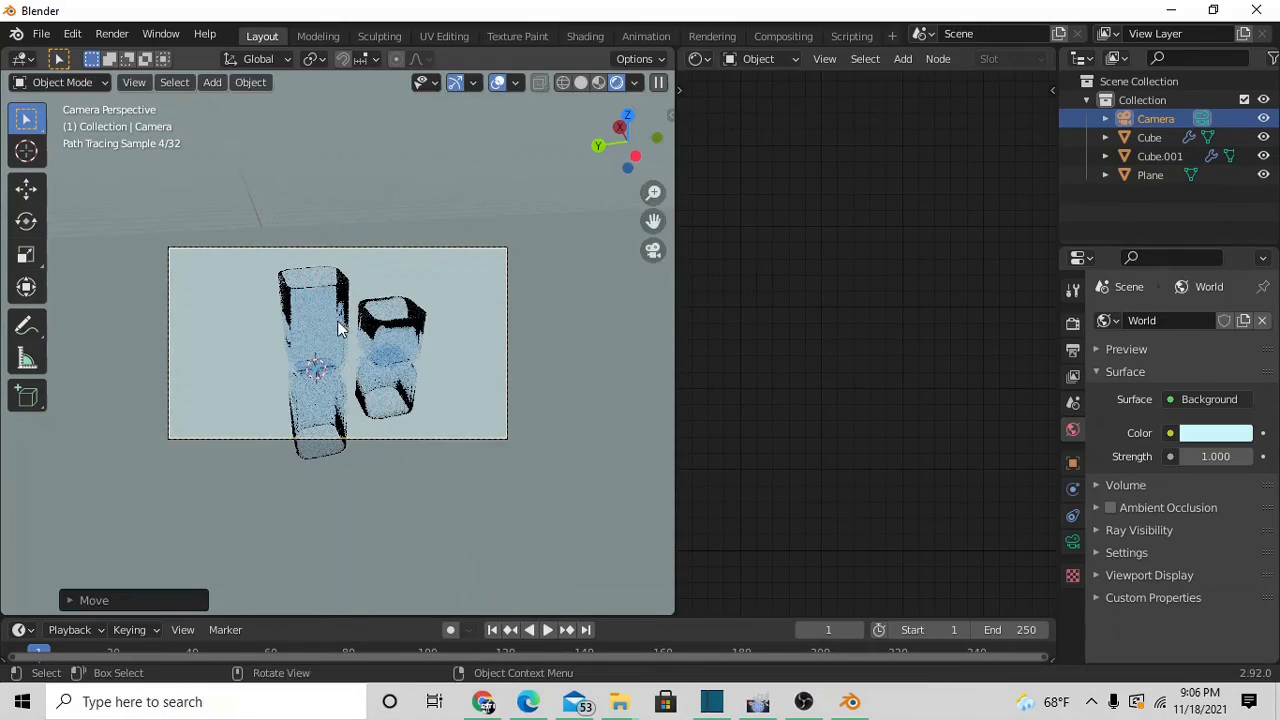